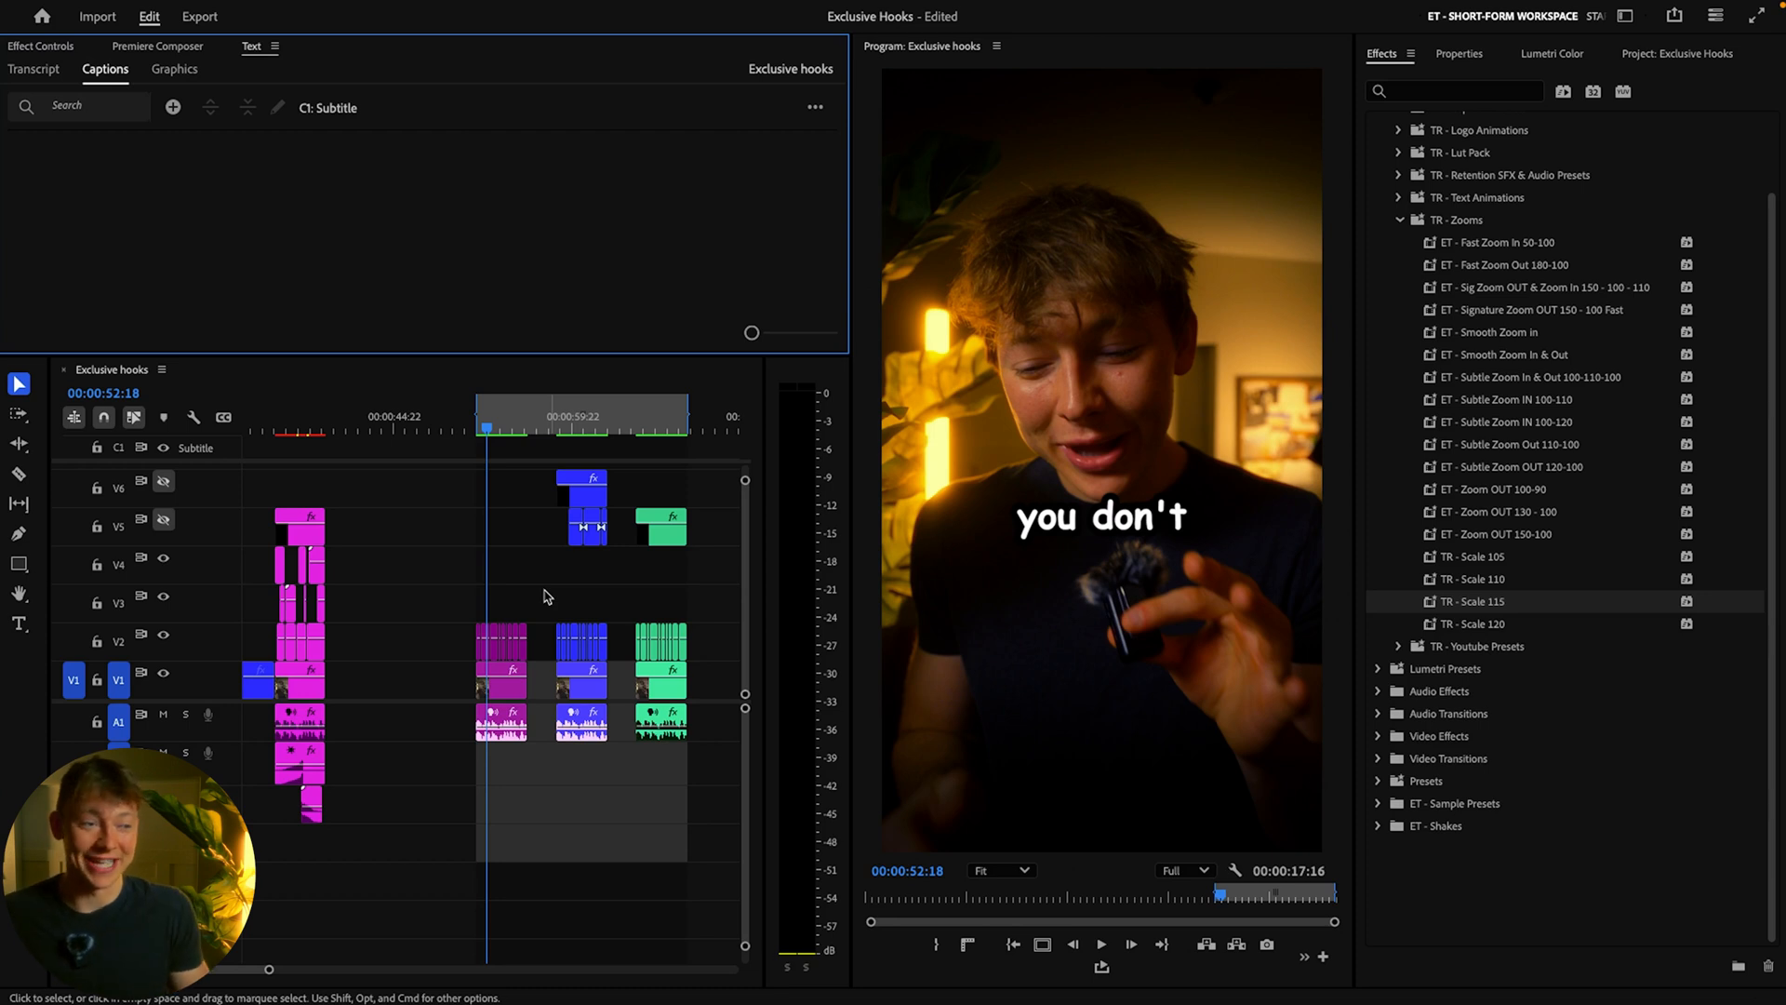
# Step: Play back the simple captioned hook at the start of the work area and the earlier magenta edited hook
pyautogui.click(480, 429)
pyautogui.press('space')
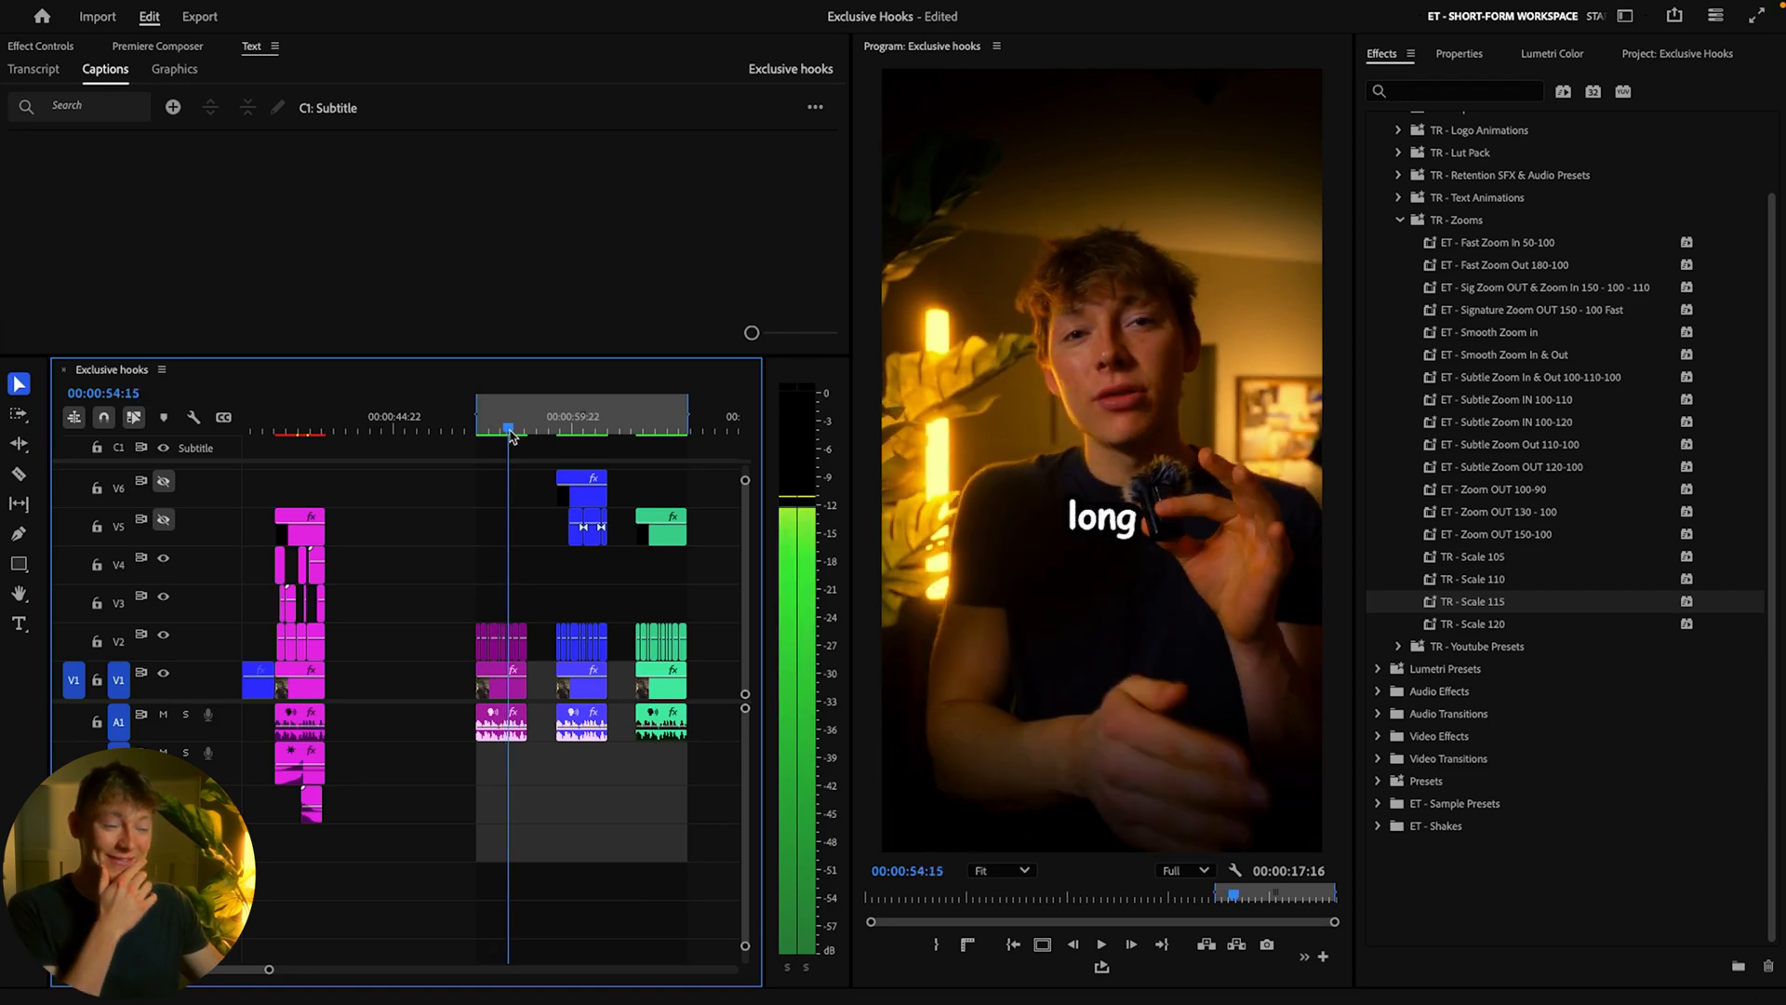
pyautogui.click(508, 430)
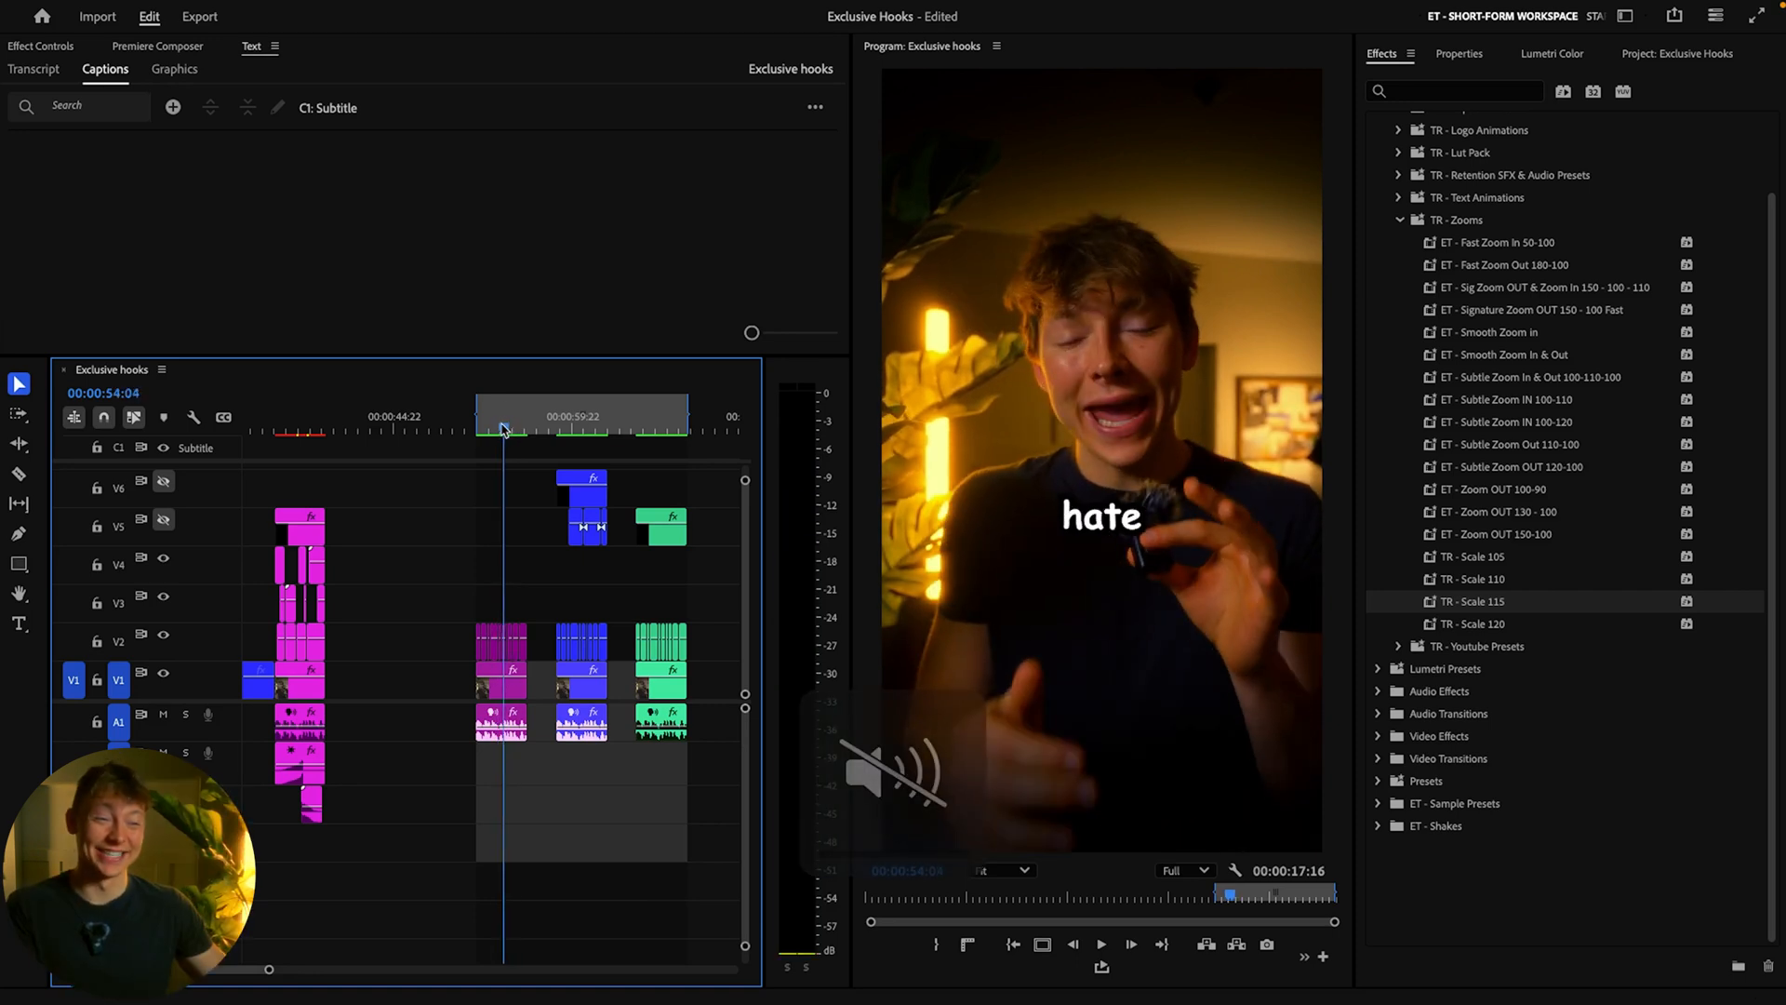
pyautogui.click(404, 430)
pyautogui.moveTo(404, 437); pyautogui.dragTo(280, 447)
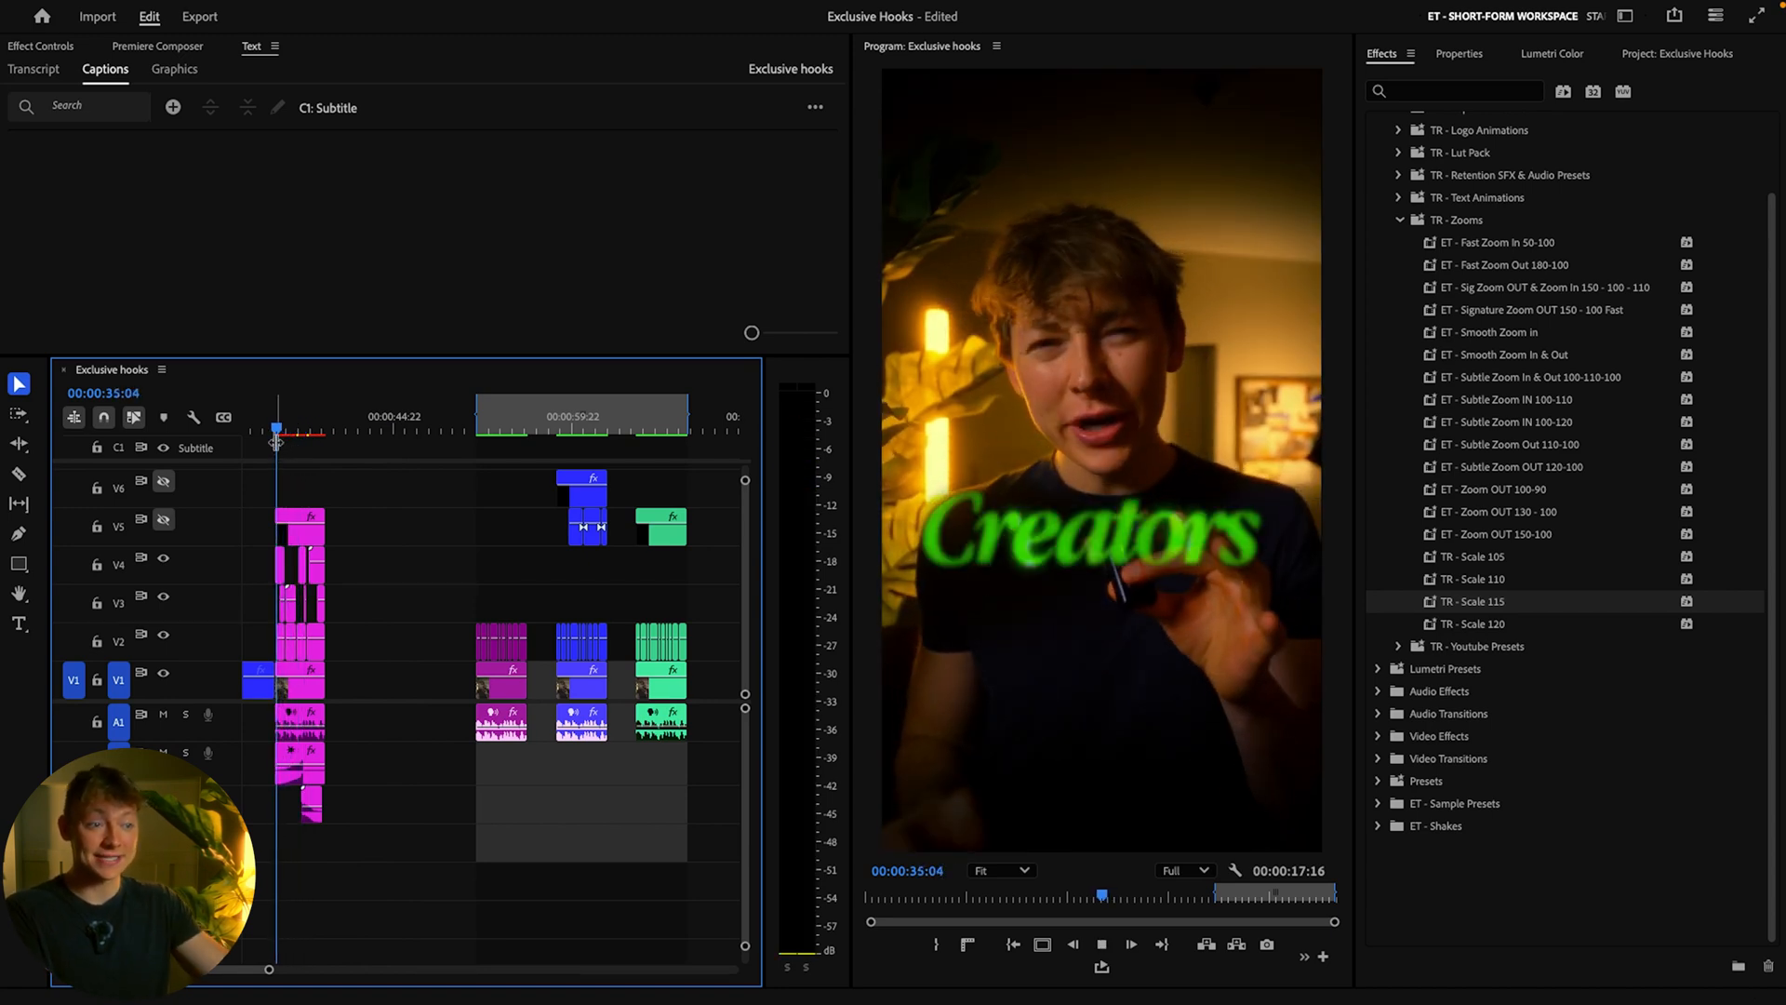
pyautogui.press('space')
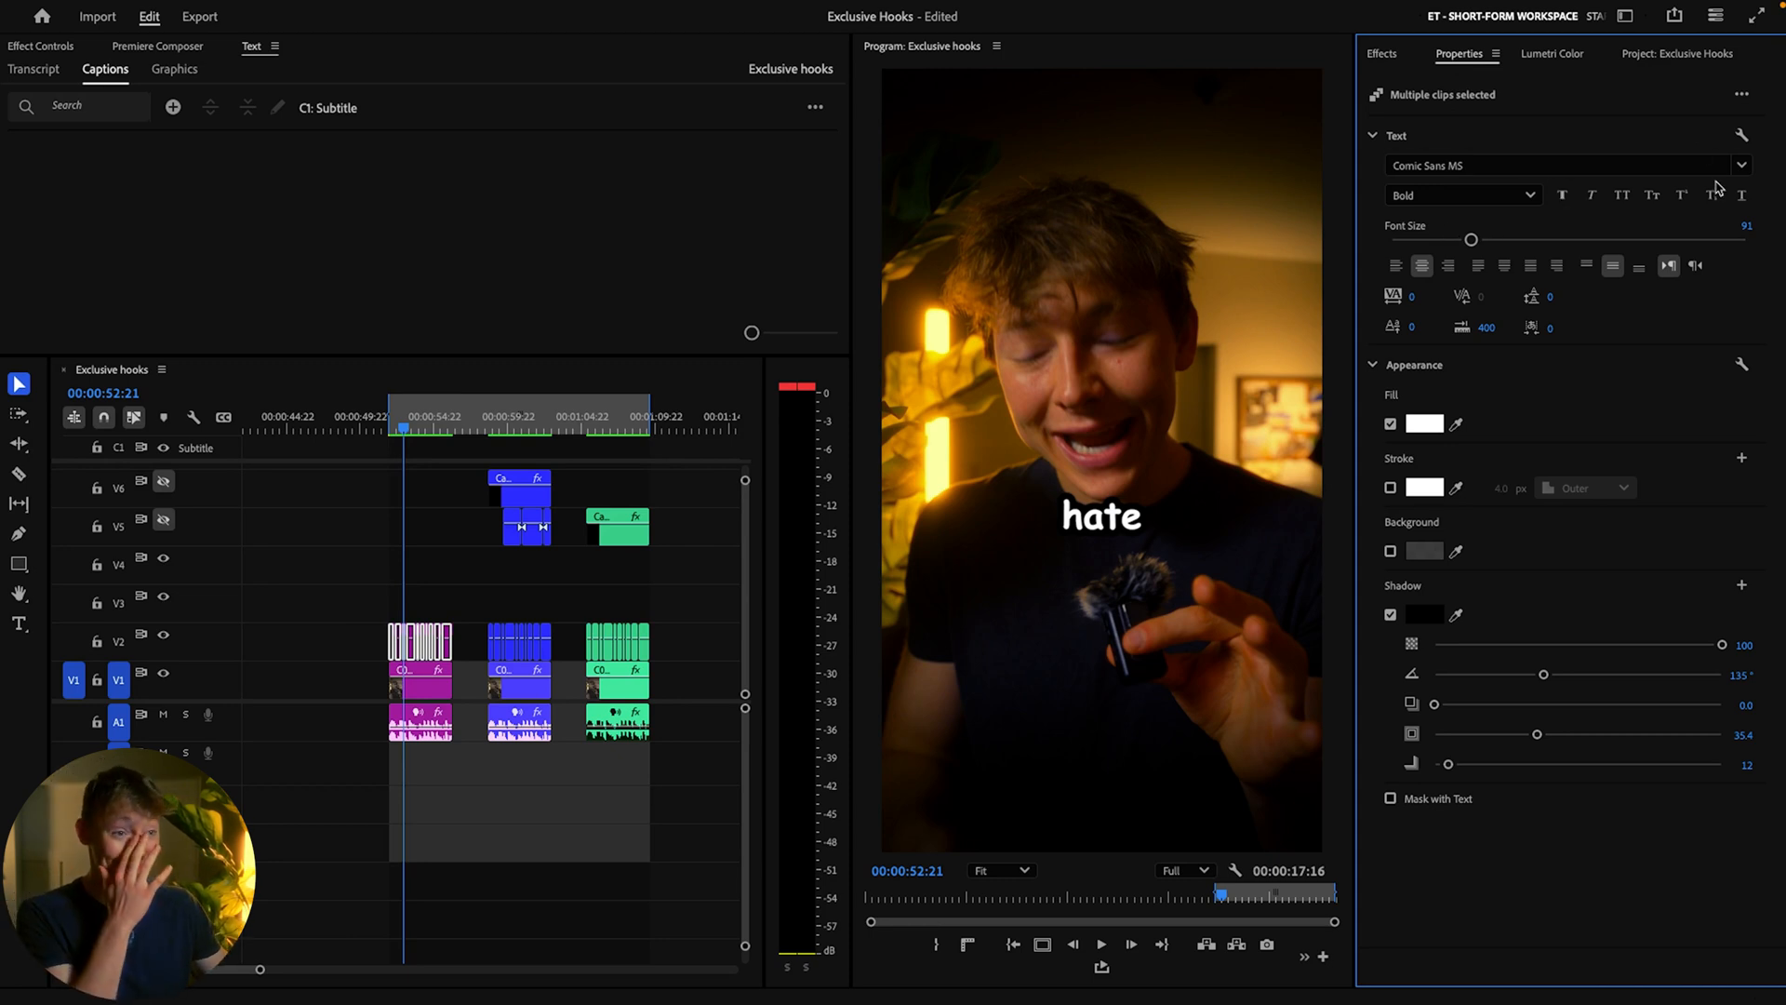
# Step: Set the first hook's captions to Inter Black at font size 129 and turn off their shadow
pyautogui.click(1741, 166)
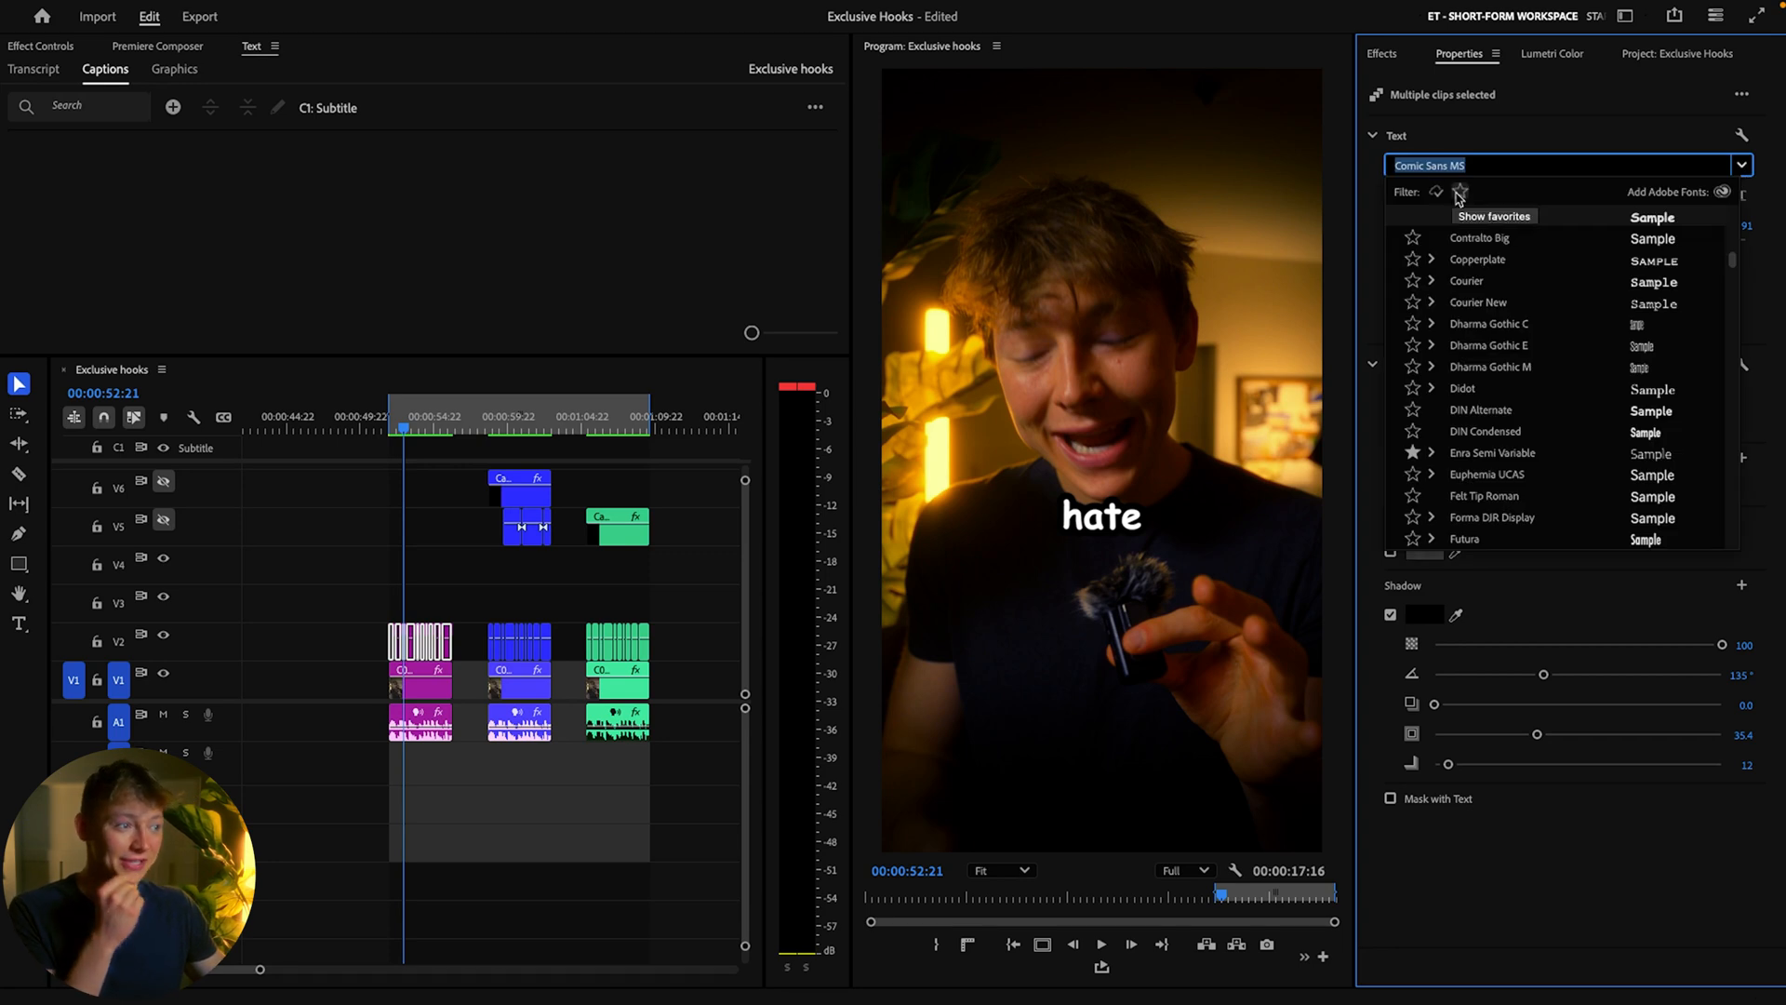
pyautogui.click(405, 432)
pyautogui.moveTo(337, 604); pyautogui.dragTo(453, 640)
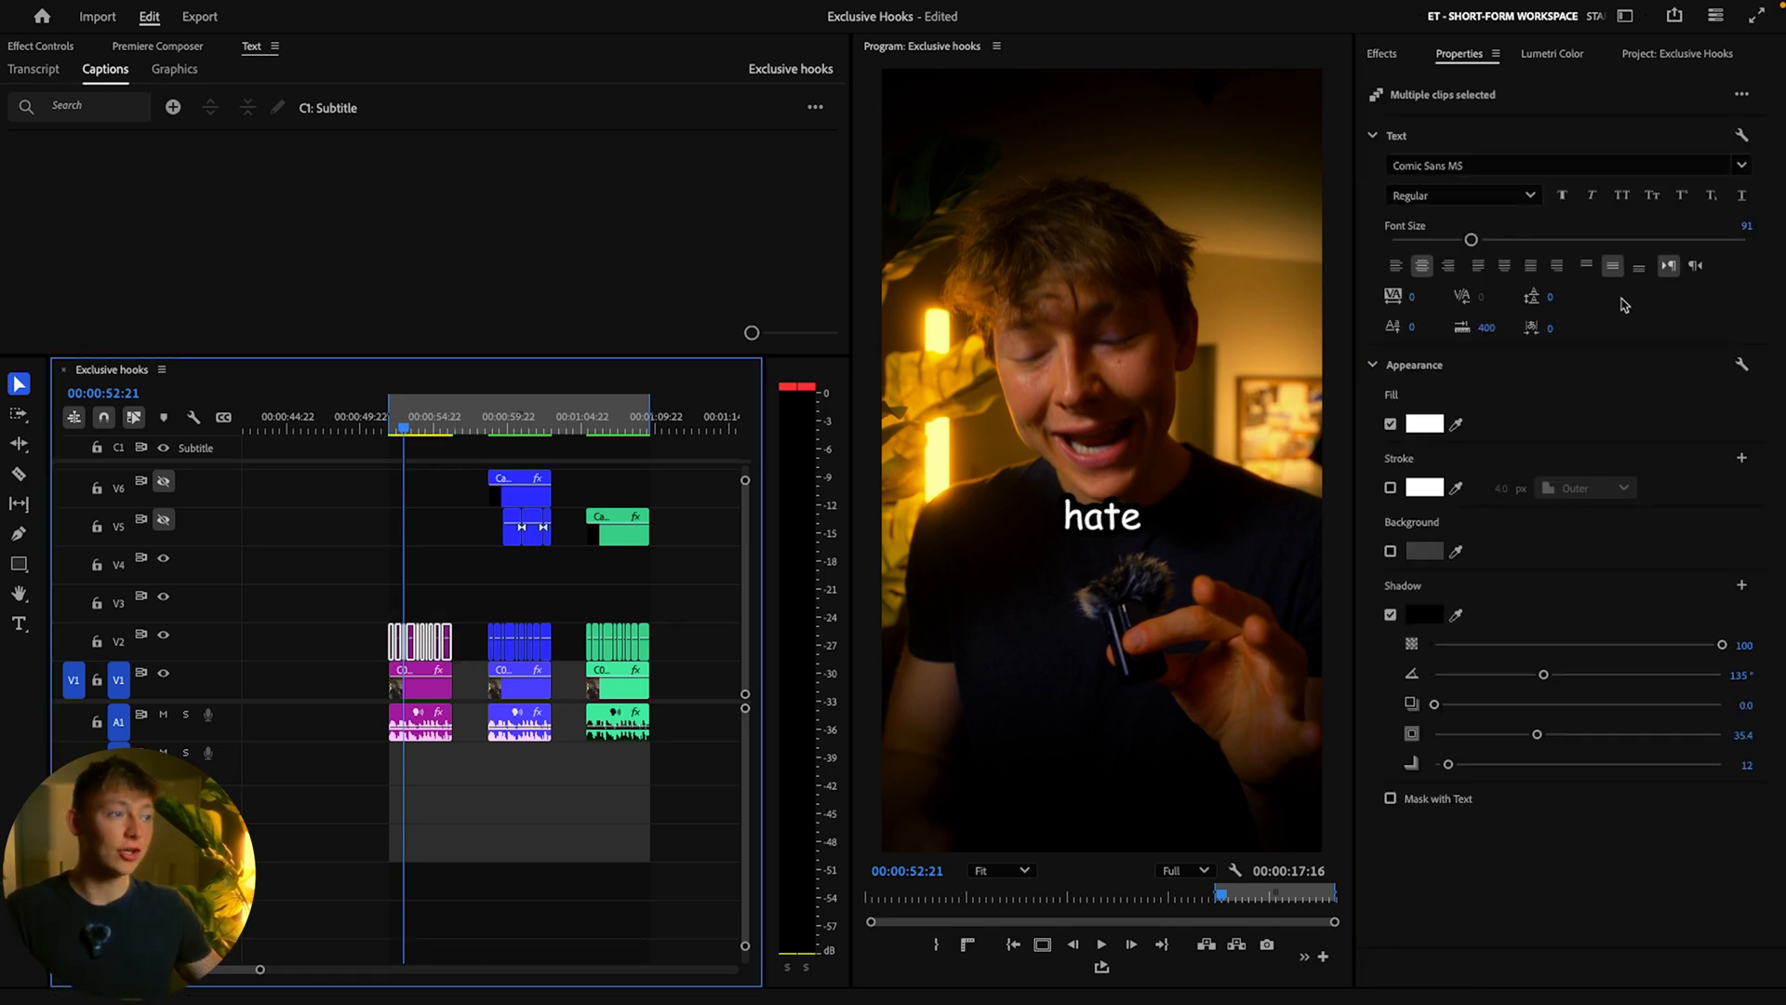
pyautogui.click(1742, 166)
pyautogui.scroll(2, 1525, 375)
pyautogui.scroll(-4, 1526, 377)
pyautogui.scroll(4, 1530, 382)
pyautogui.scroll(3, 1533, 391)
pyautogui.scroll(-5, 1497, 358)
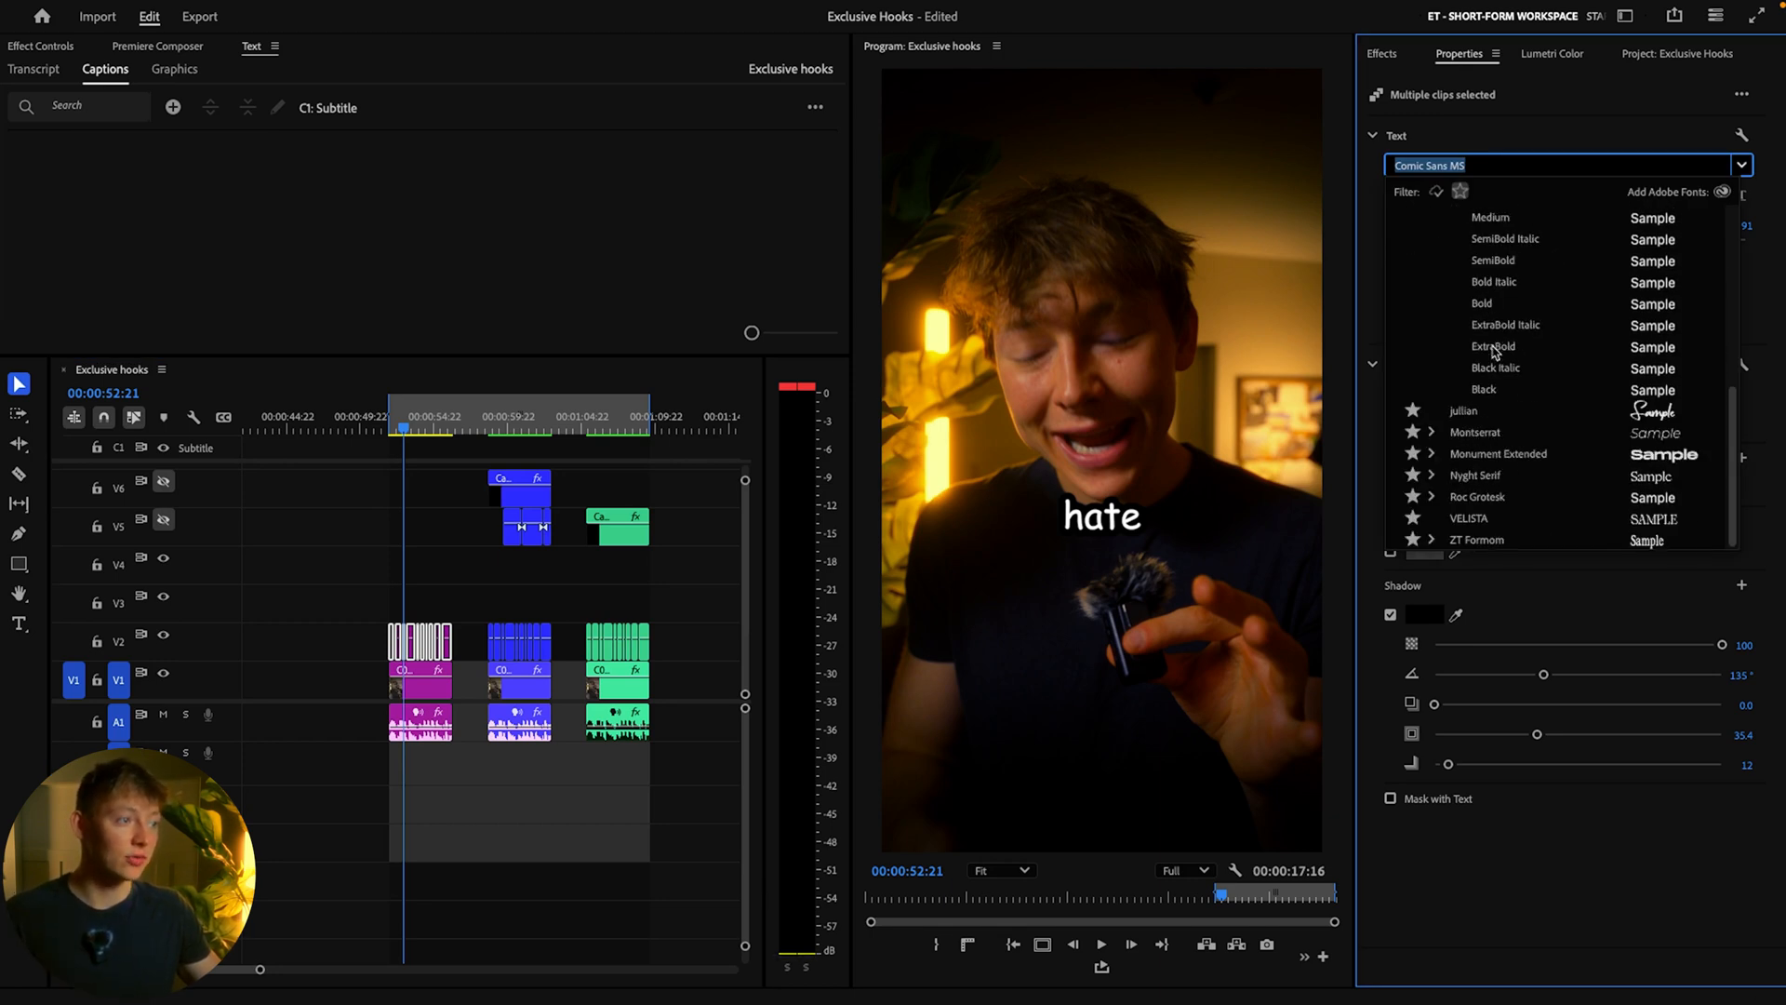
pyautogui.click(1486, 392)
pyautogui.click(1391, 614)
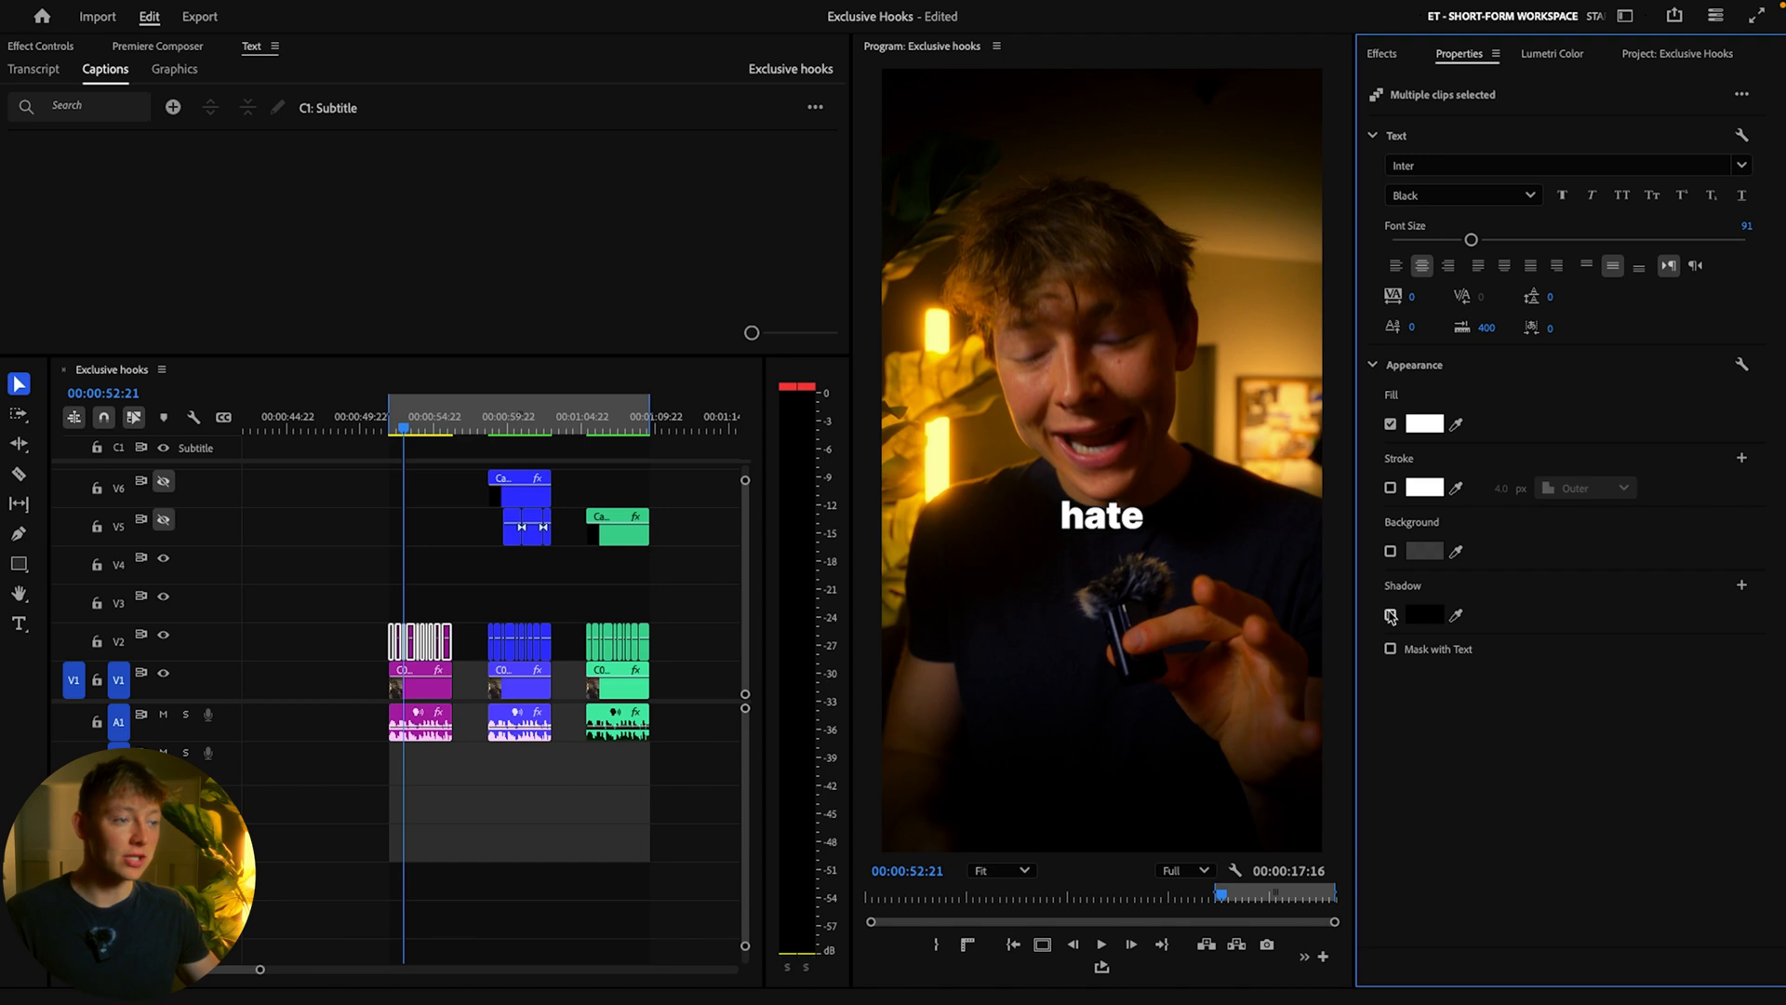
pyautogui.moveTo(1471, 240); pyautogui.dragTo(1505, 240)
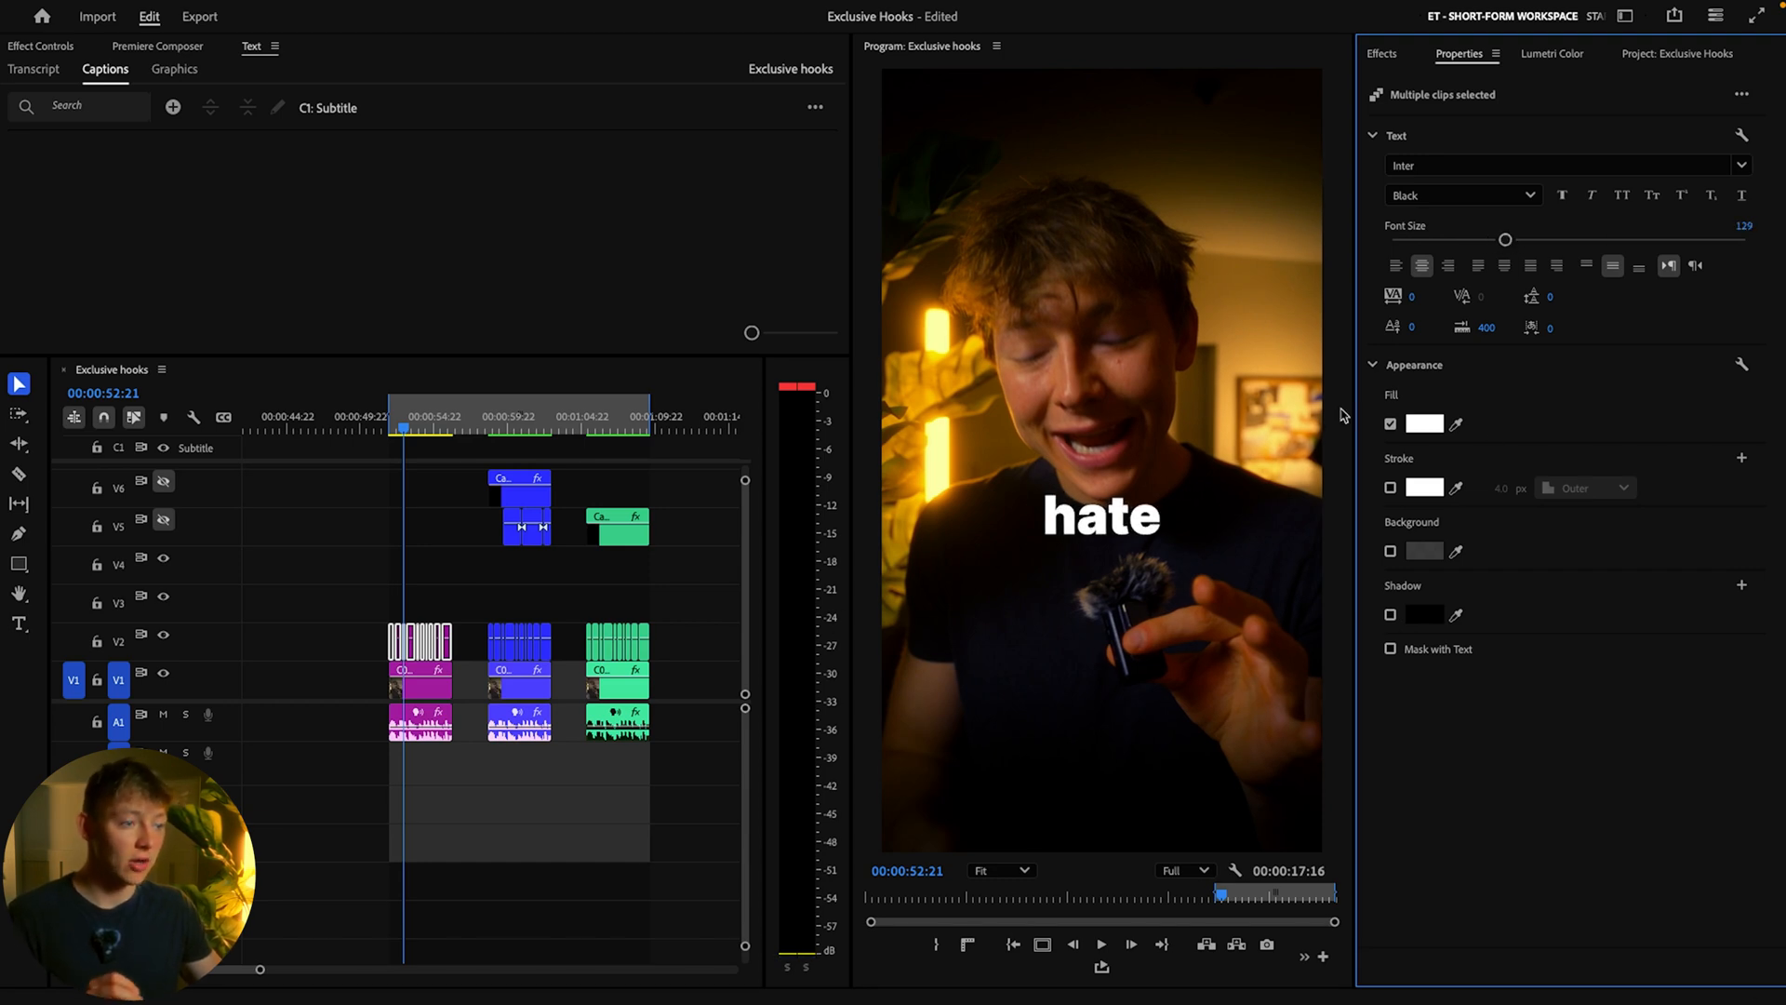
# Step: Play back the first hook's restyled captions and park the playhead on the word "hate" at 00:00:54:04
pyautogui.click(399, 423)
pyautogui.press('space')
pyautogui.scroll(2, 391, 431)
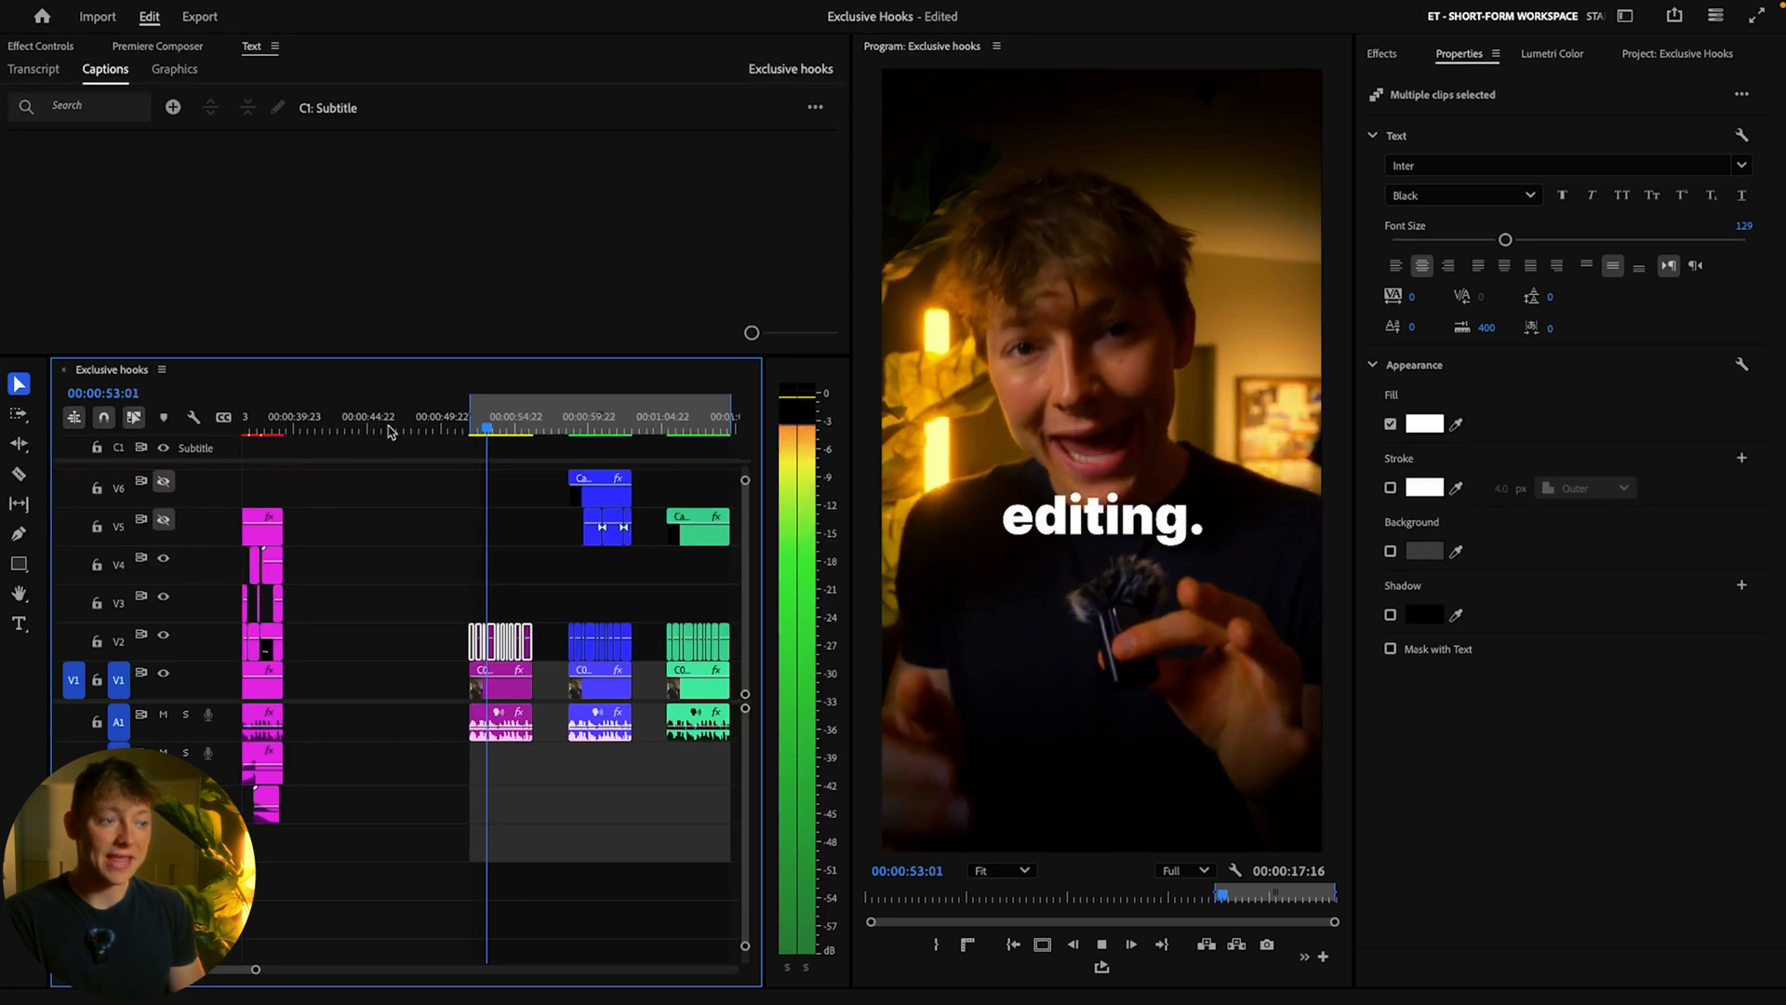
pyautogui.press('space')
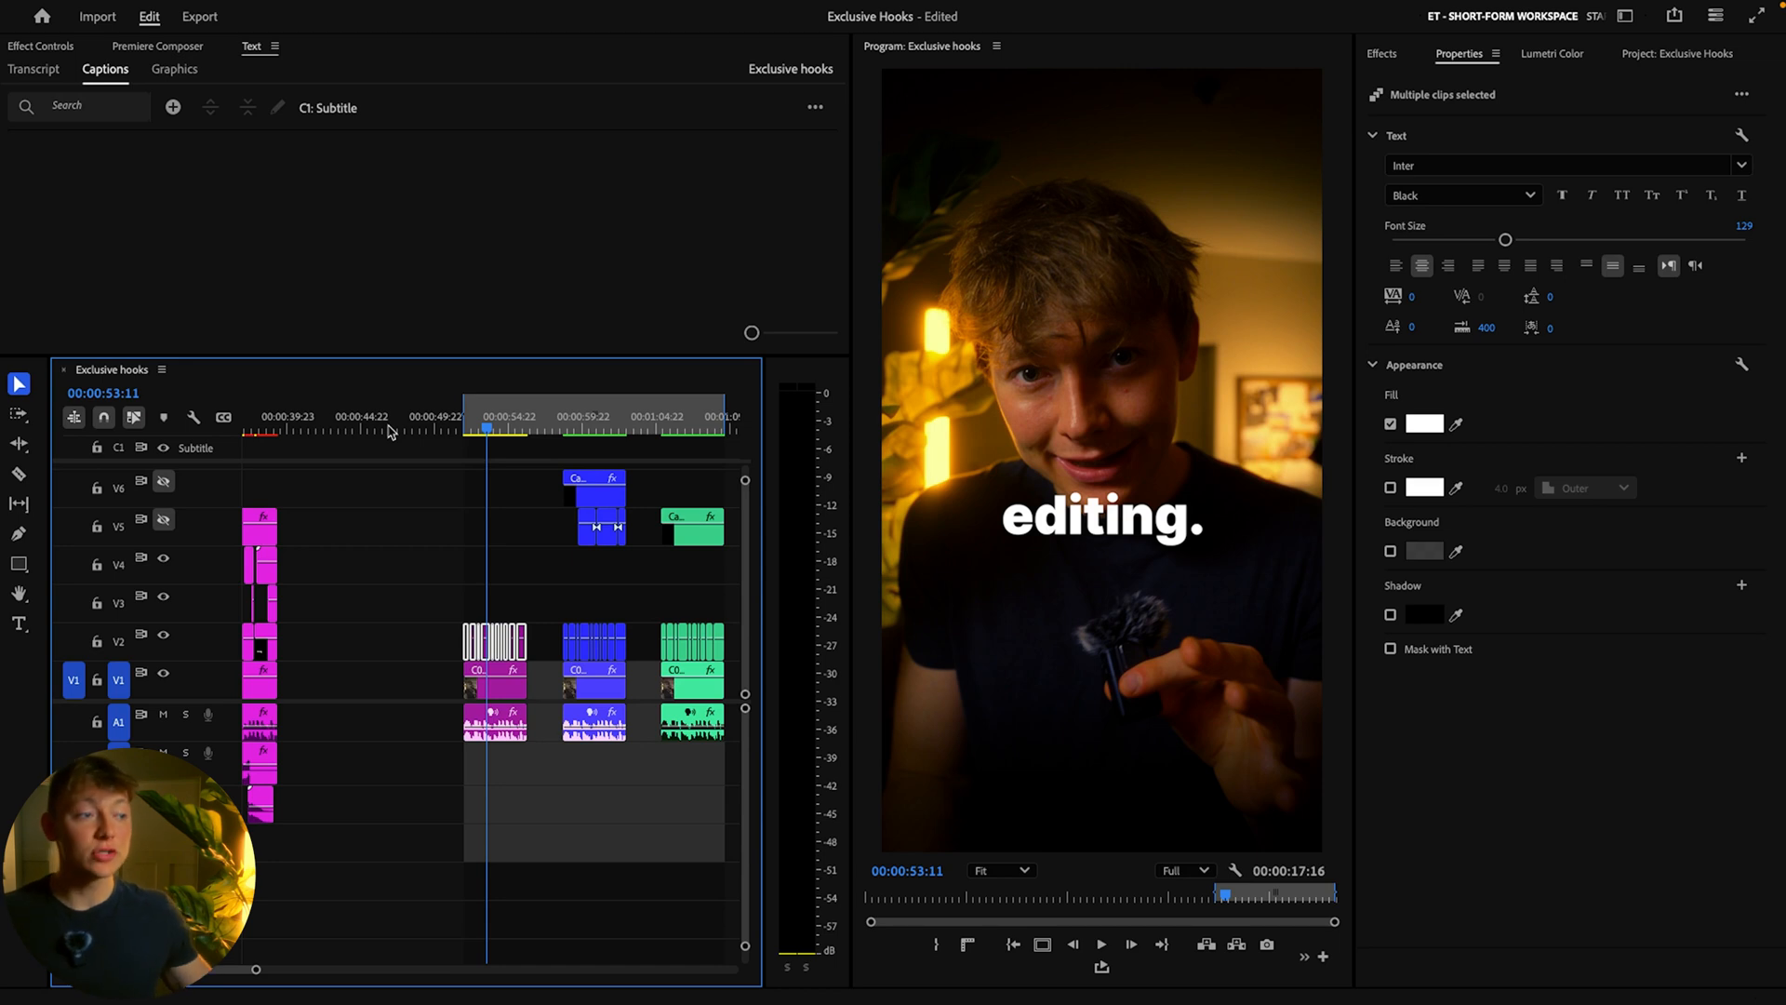
pyautogui.click(503, 425)
pyautogui.moveTo(502, 424); pyautogui.dragTo(498, 425)
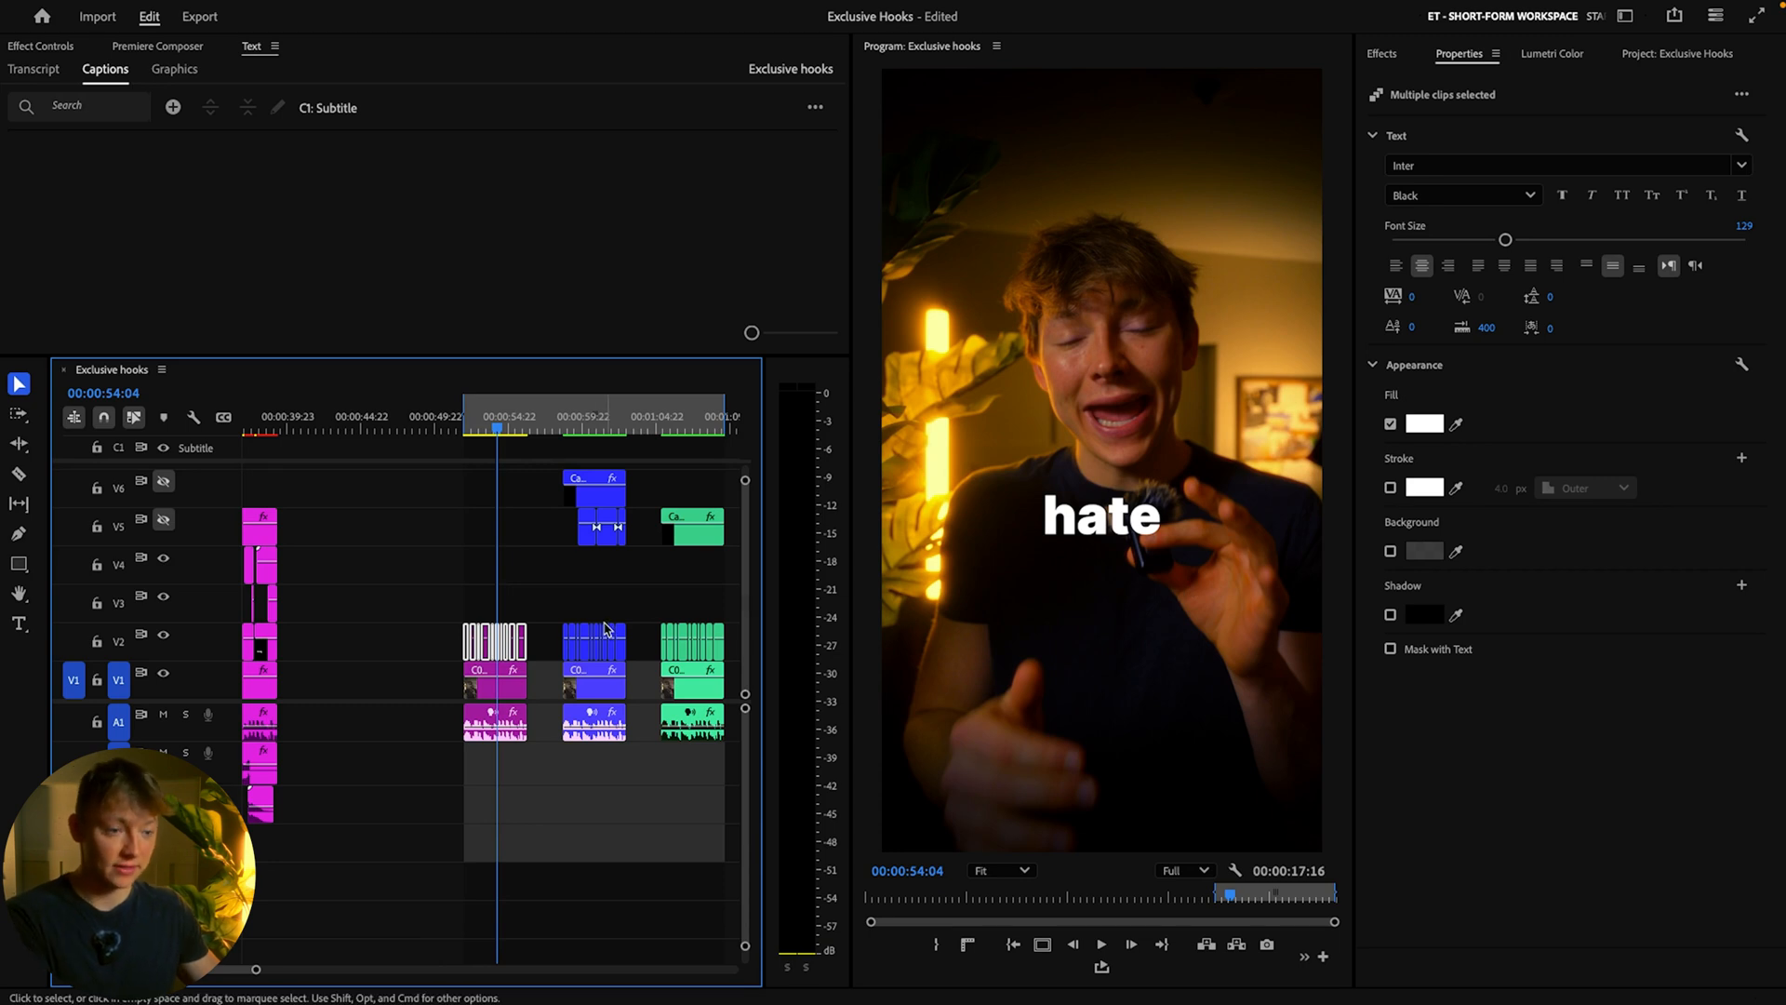
# Step: Nest the first hook's captions into one sequence and adjust its vertical position, ending at 962
pyautogui.hotkey('alt', 'n')
pyautogui.click(984, 550)
pyautogui.moveTo(1602, 192); pyautogui.dragTo(1619, 194)
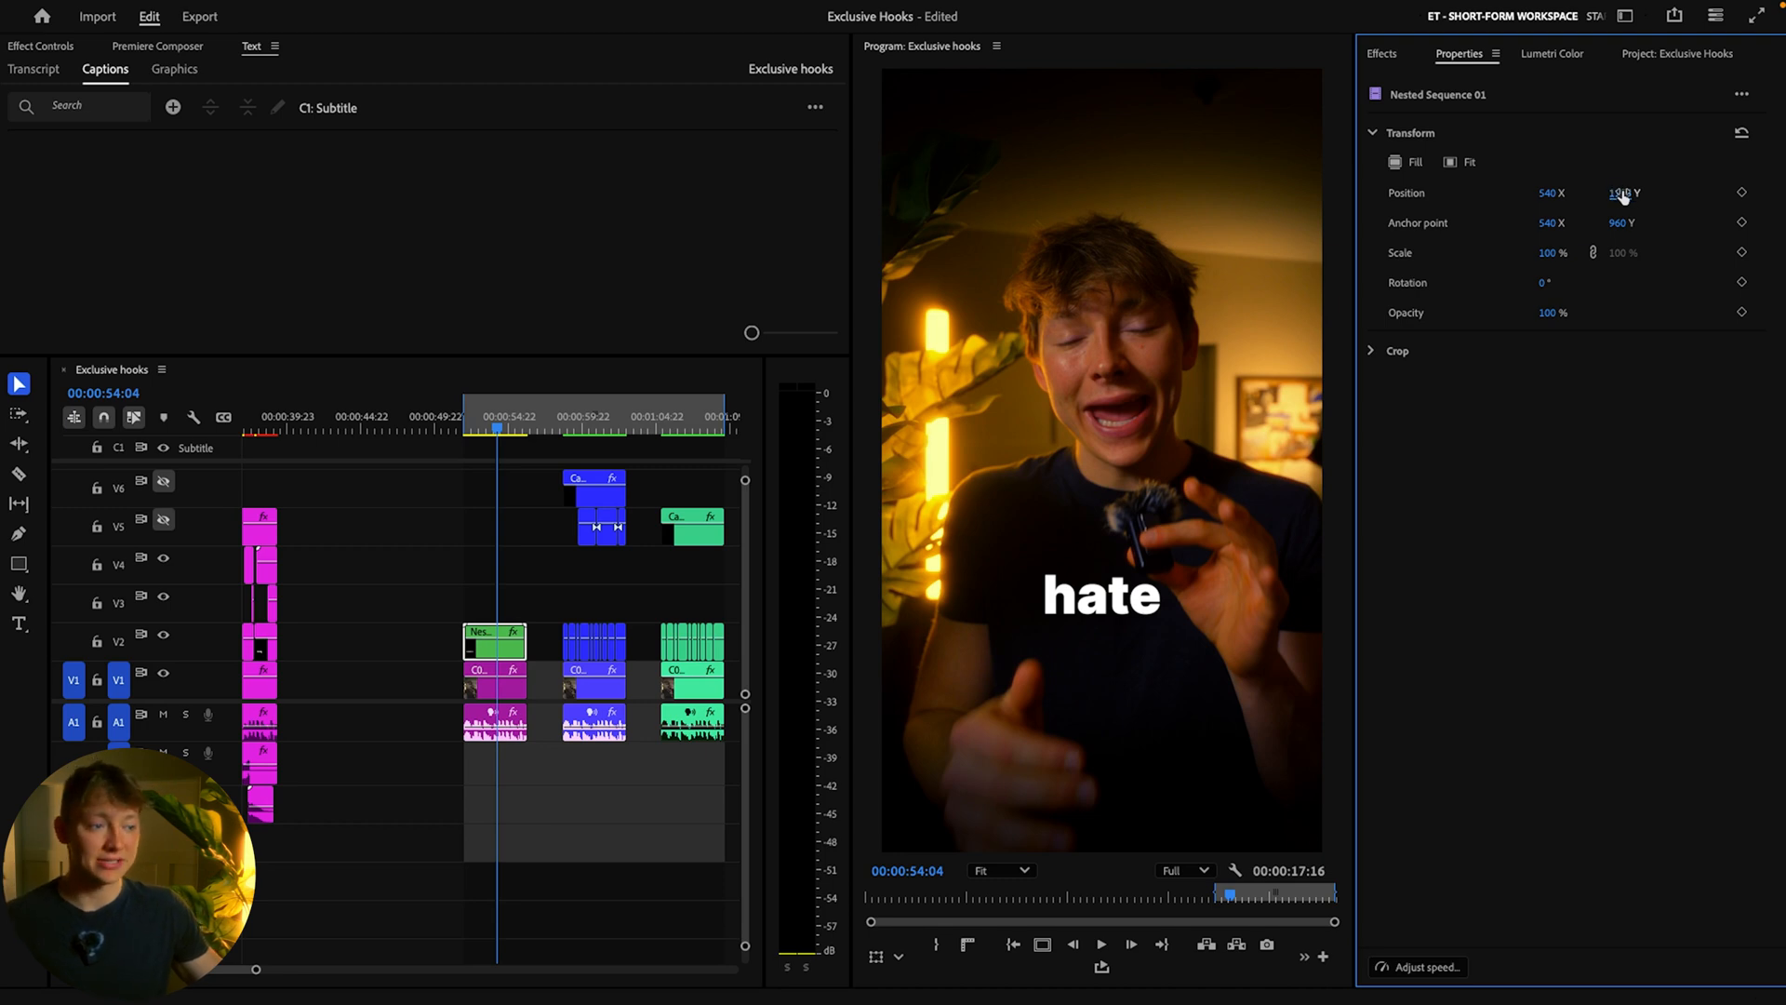
pyautogui.moveTo(1627, 194); pyautogui.dragTo(1445, 197)
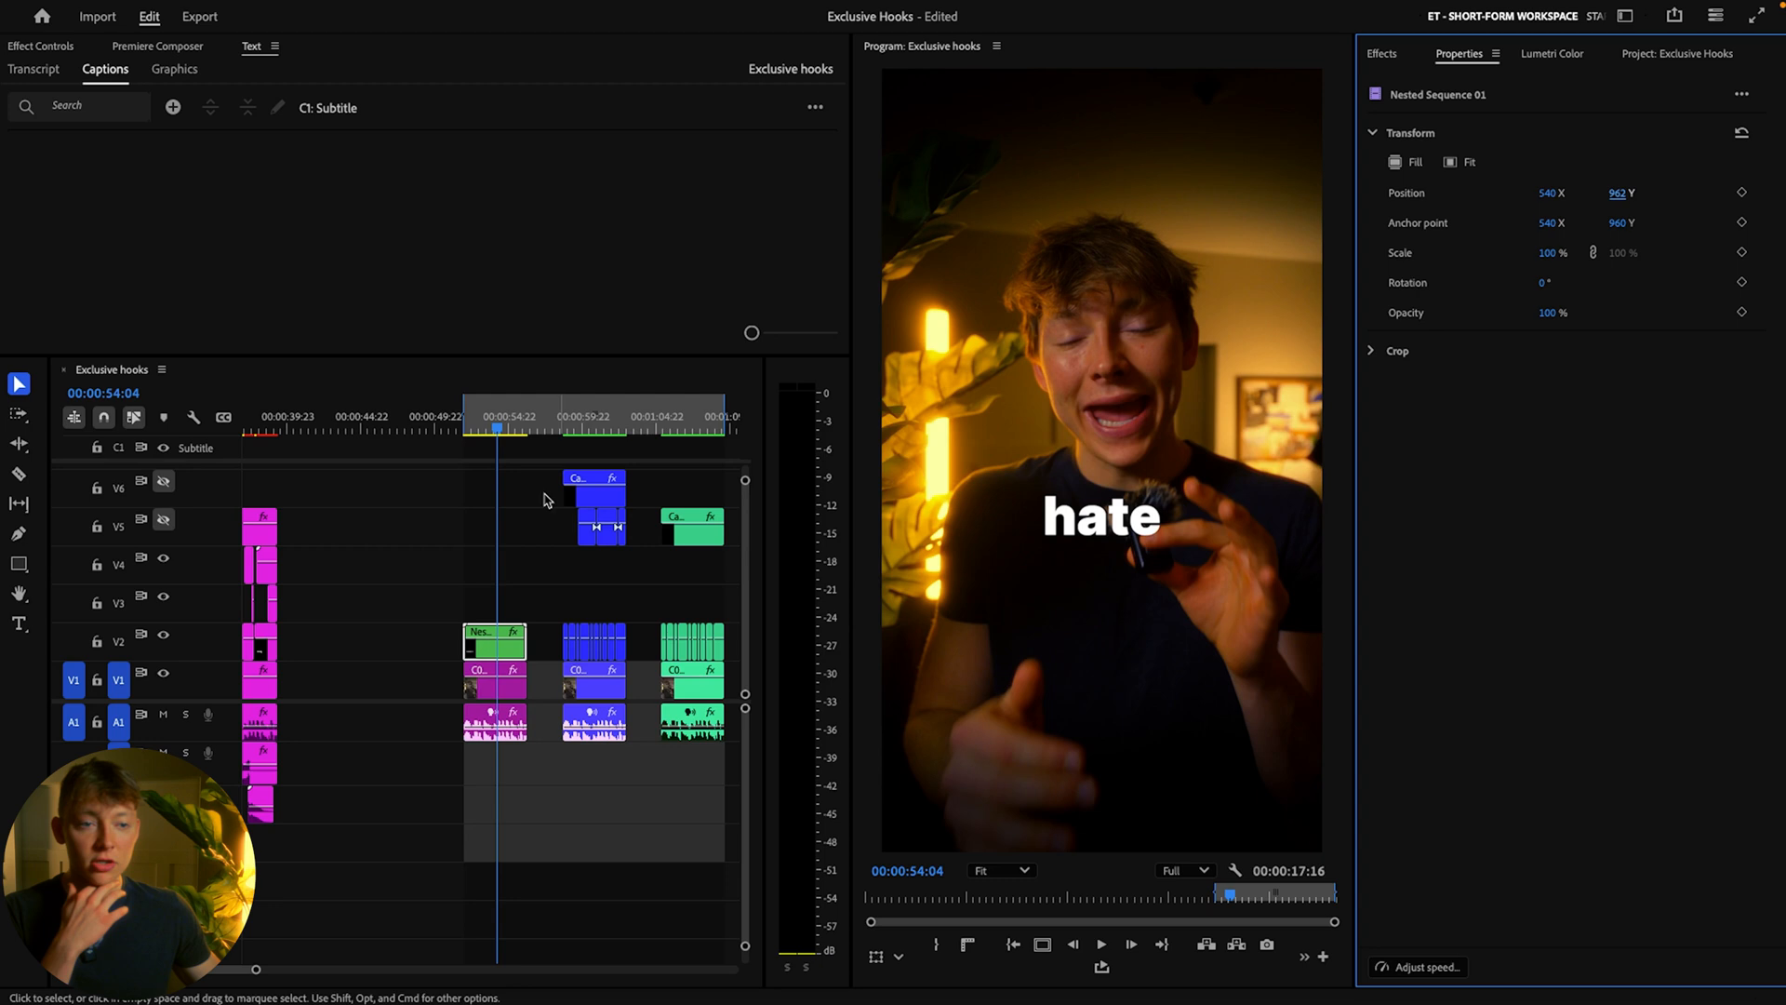
# Step: Review the first hook's captions in playback and move the playhead to the start of the second hook
pyautogui.click(474, 428)
pyautogui.press('space')
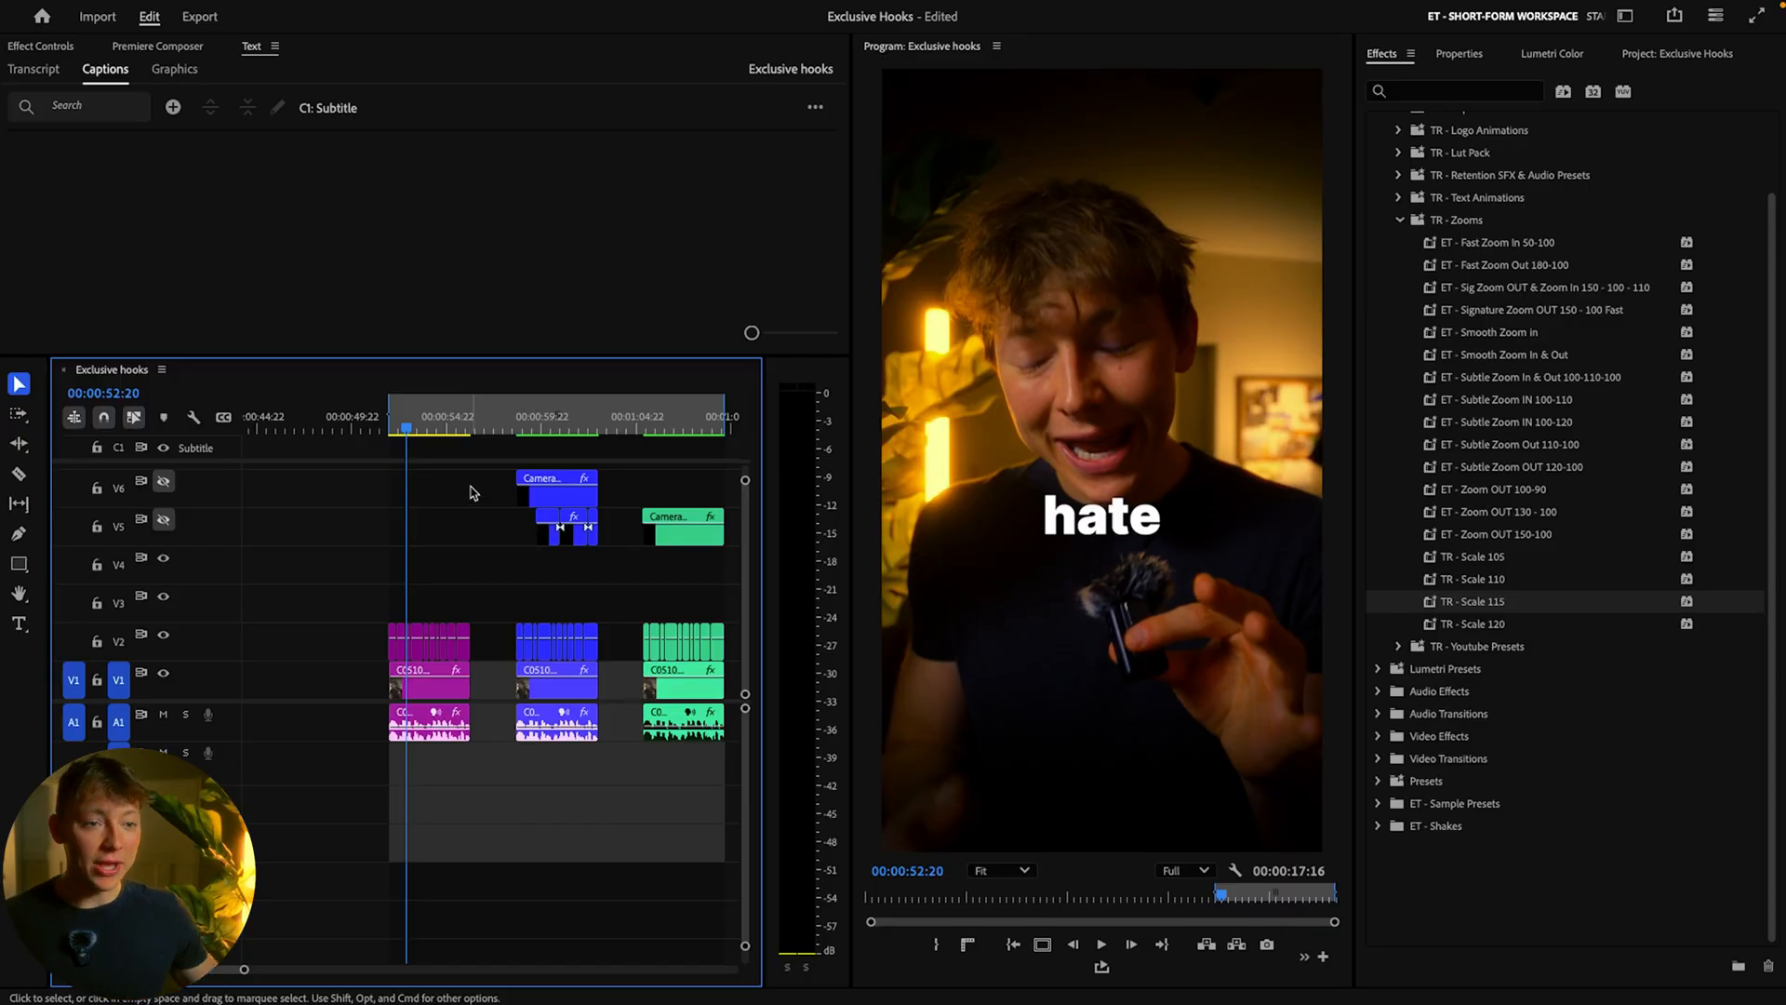
pyautogui.moveTo(428, 432); pyautogui.dragTo(414, 434)
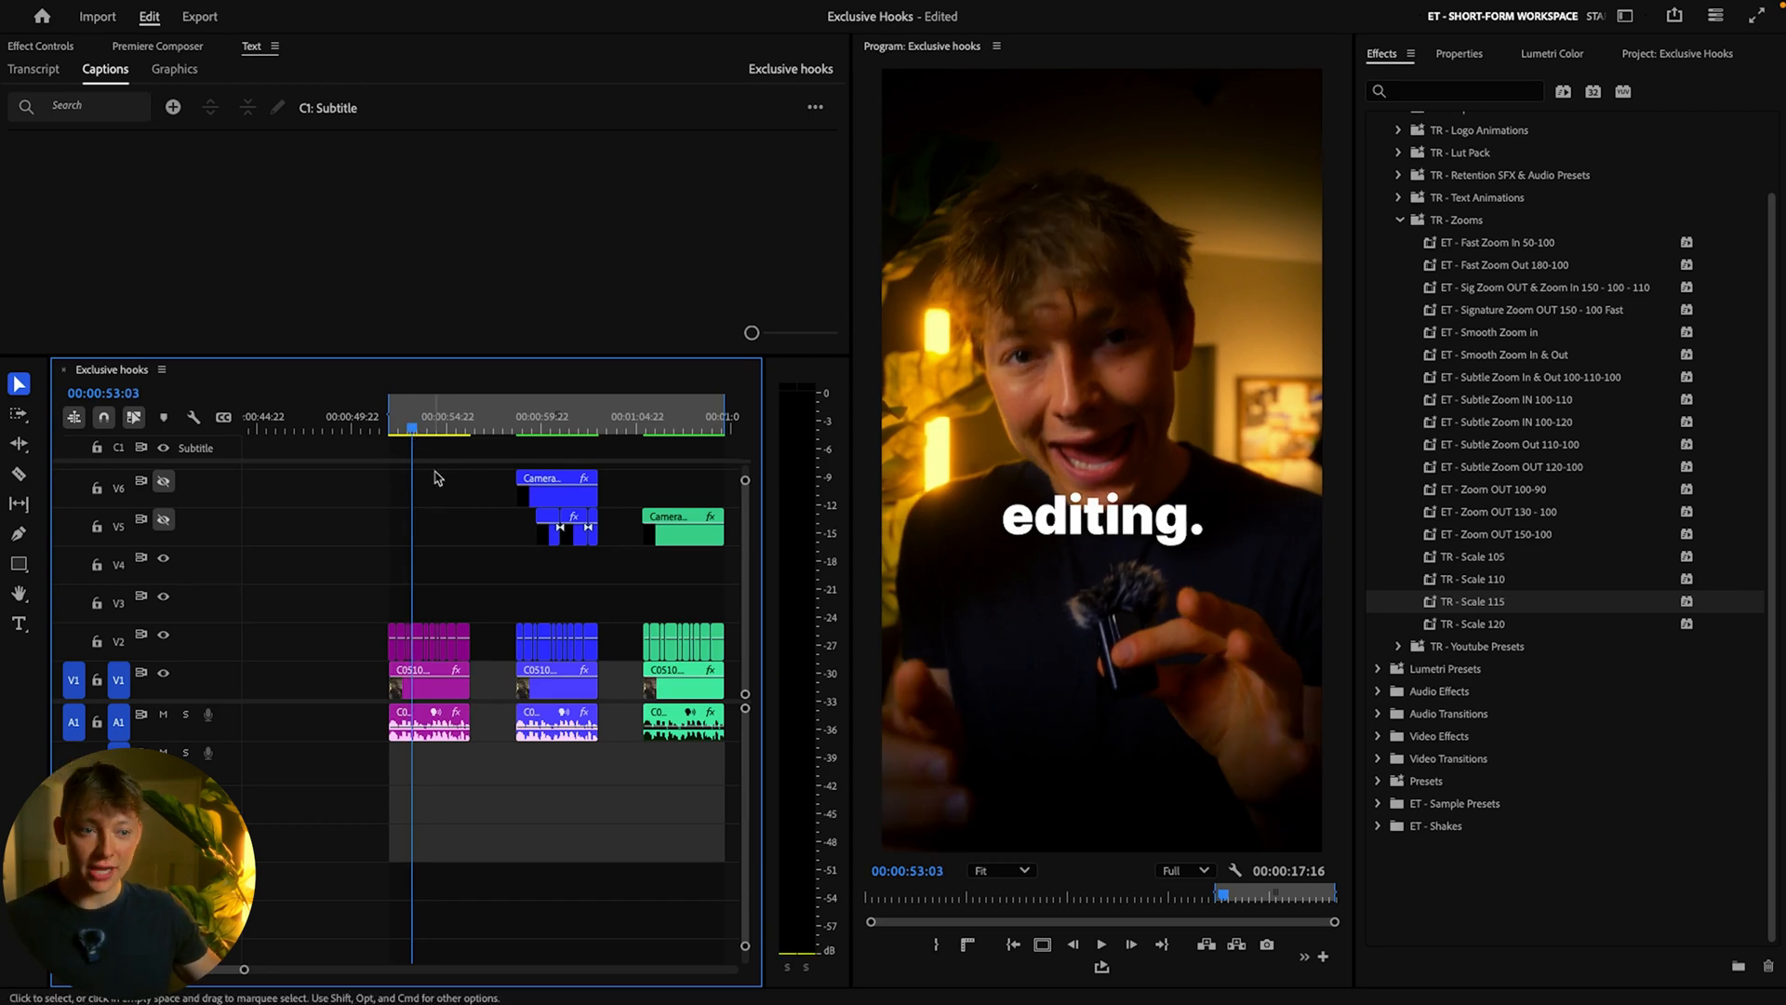
pyautogui.click(489, 426)
pyautogui.moveTo(495, 424)
pyautogui.mouseDown()
pyautogui.moveTo(593, 428)
pyautogui.moveTo(519, 439)
pyautogui.mouseUp()
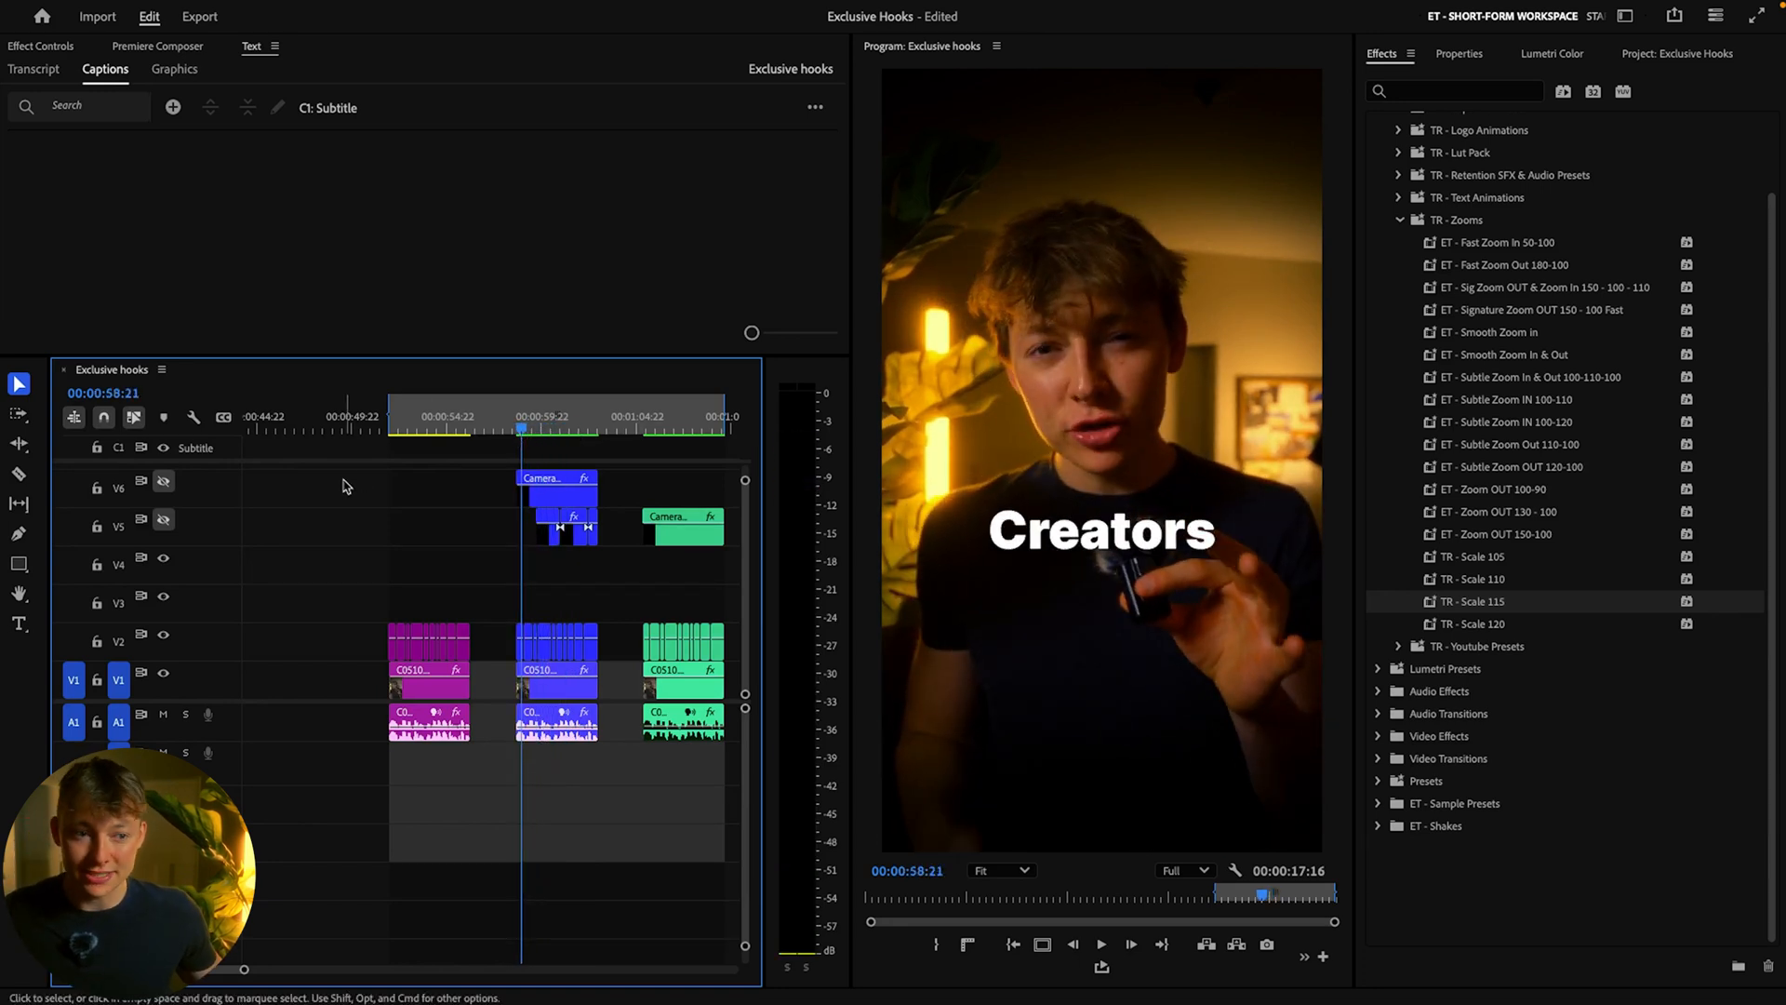
# Step: Turn on the output of video track V6 and play the second hook with its camera zoom
pyautogui.click(429, 514)
pyautogui.click(163, 481)
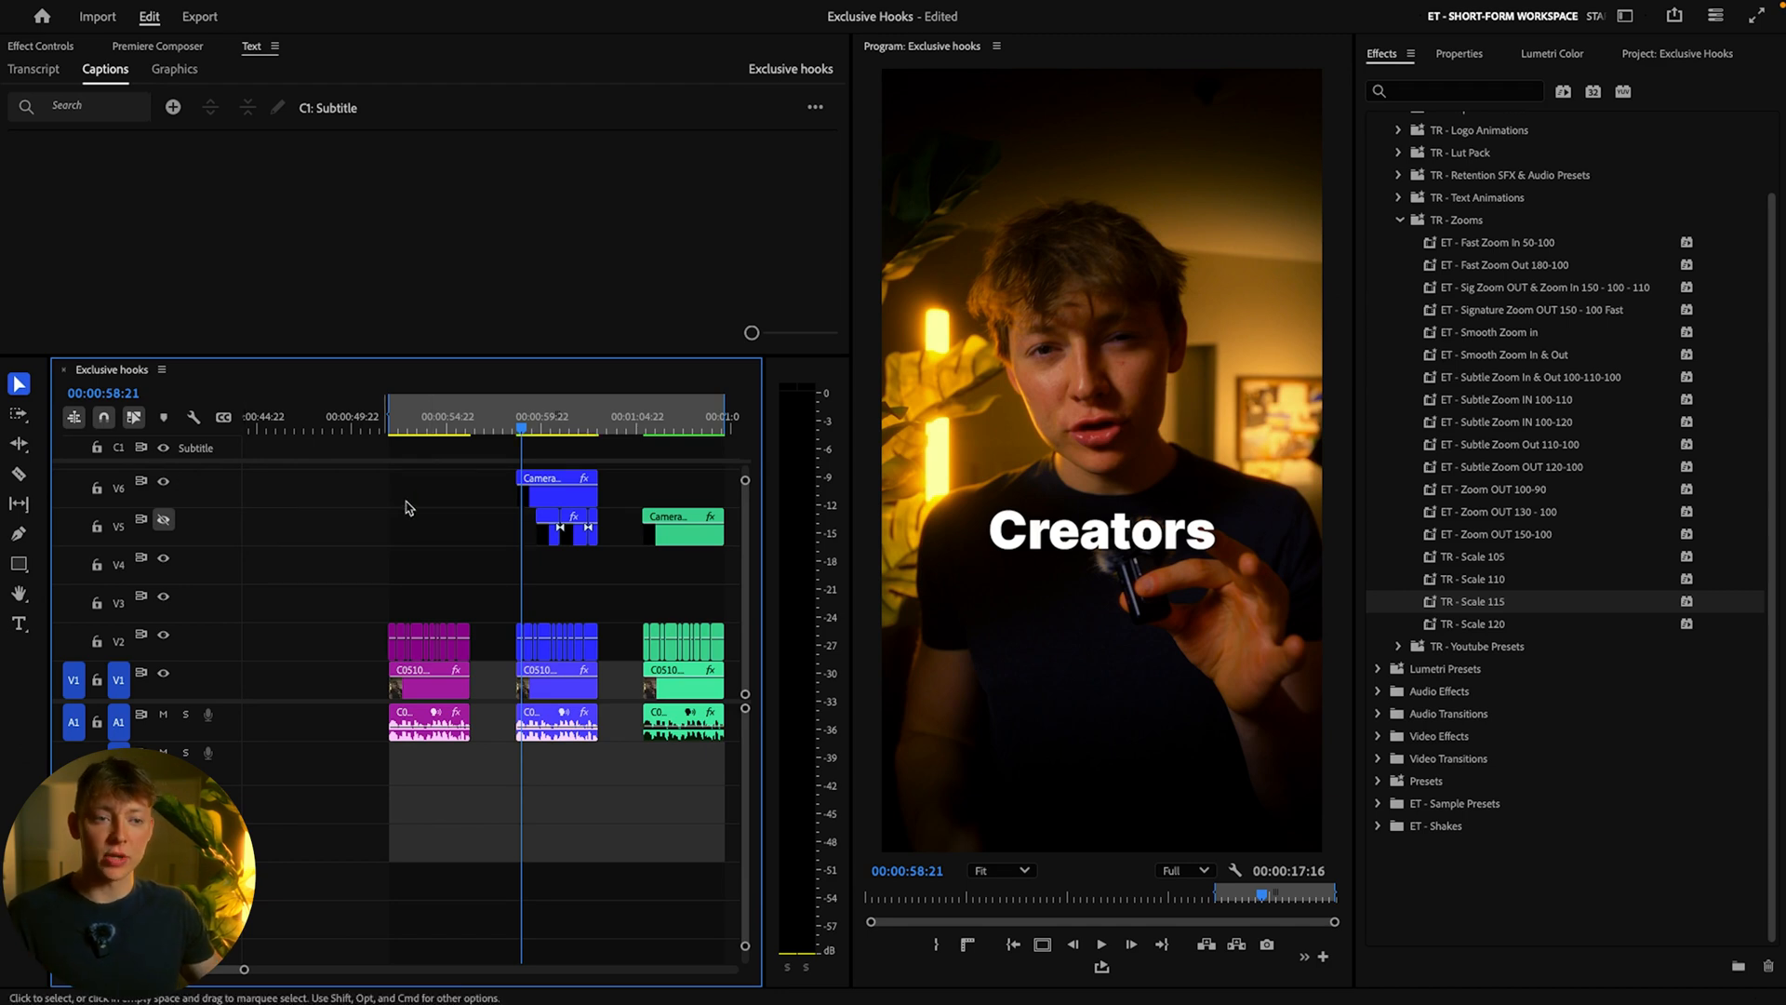
pyautogui.moveTo(522, 429); pyautogui.dragTo(518, 429)
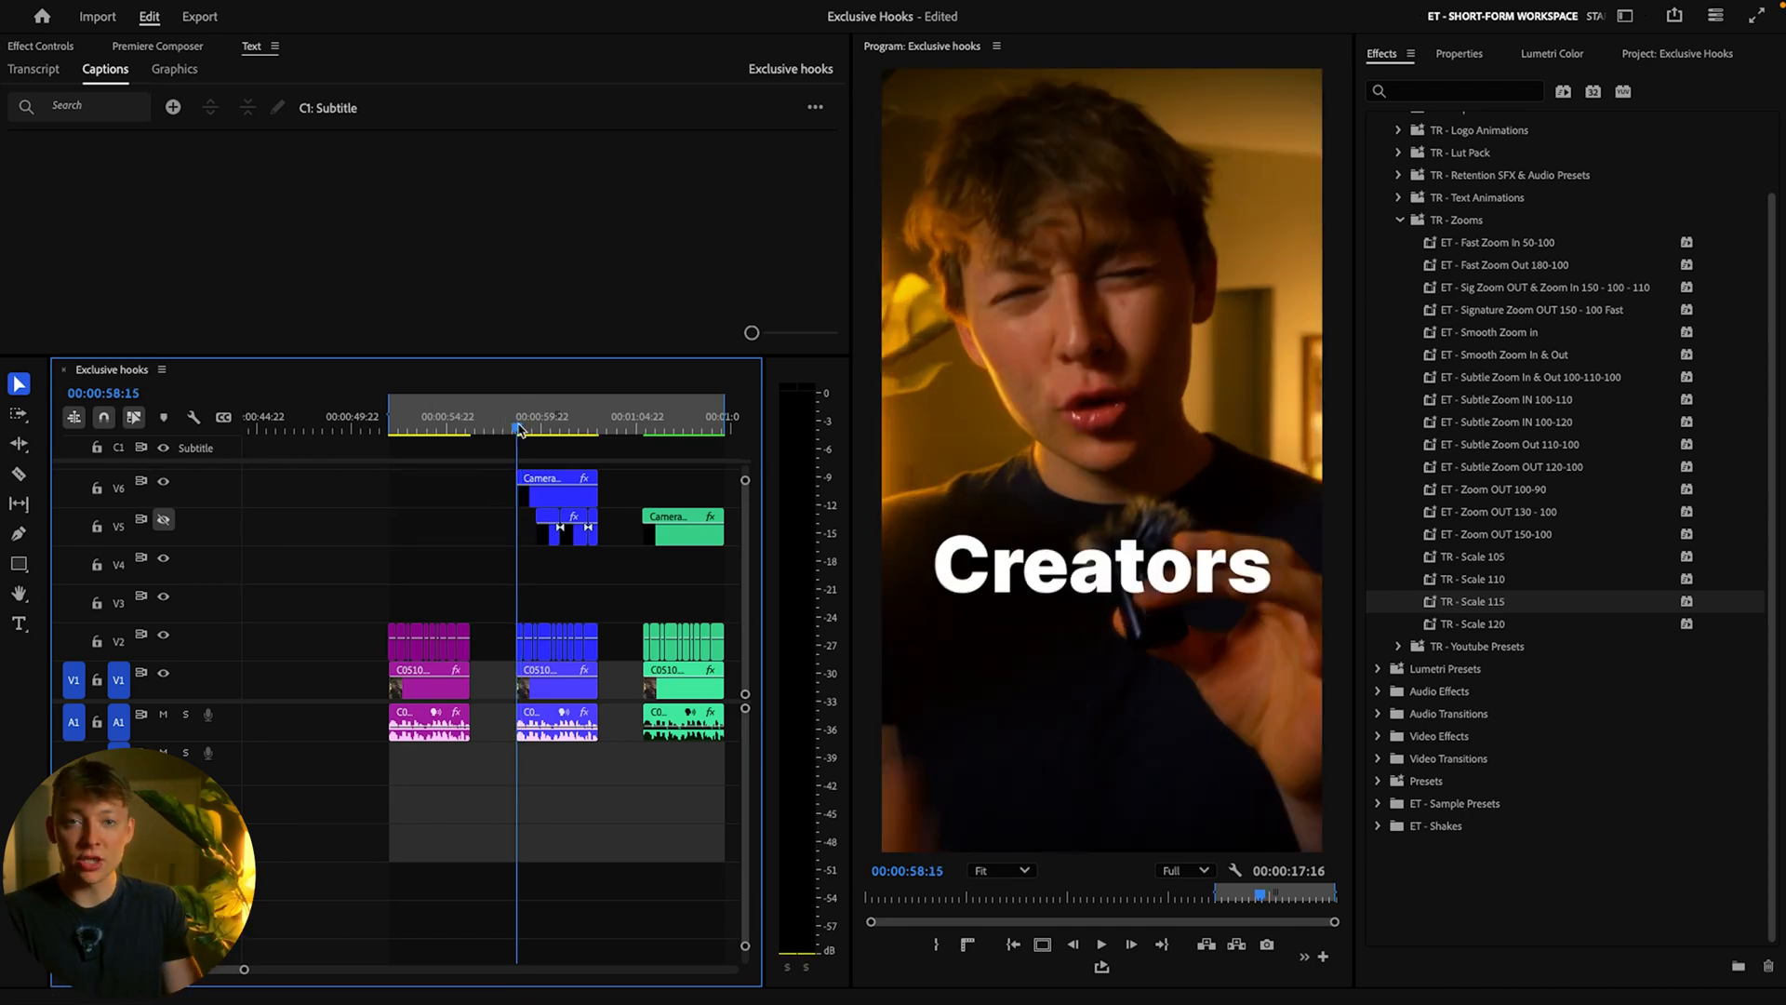
pyautogui.press('space')
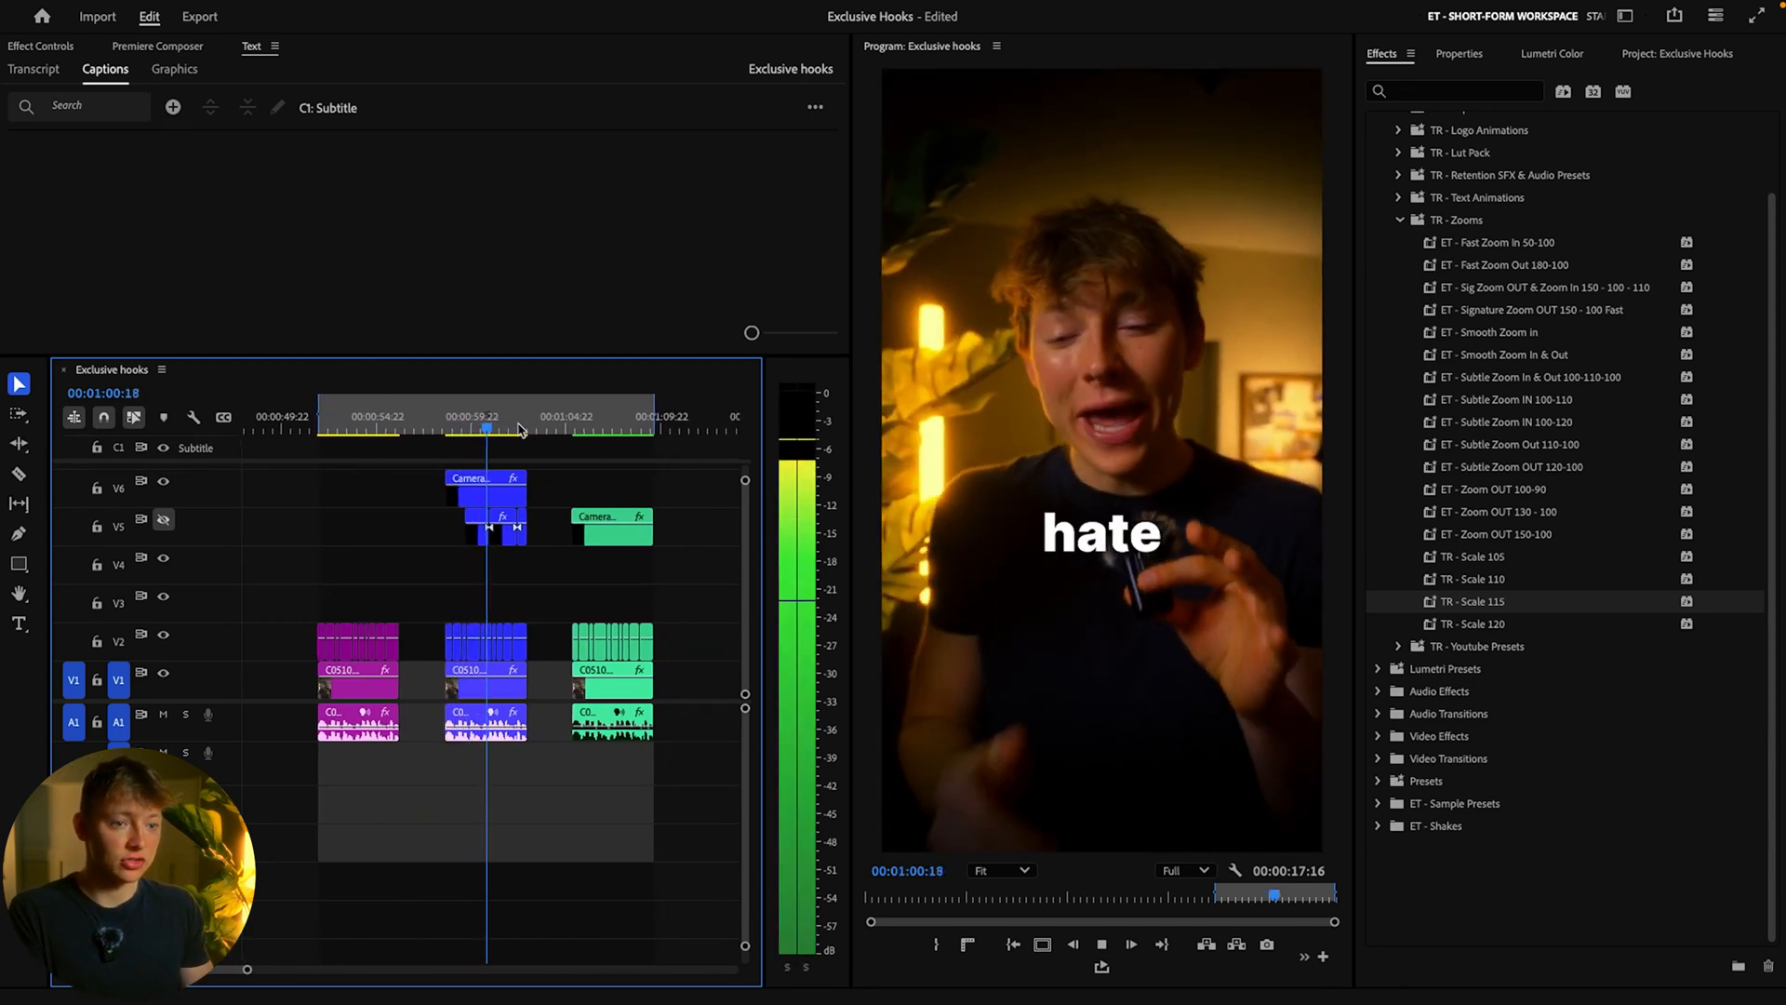
pyautogui.press('space')
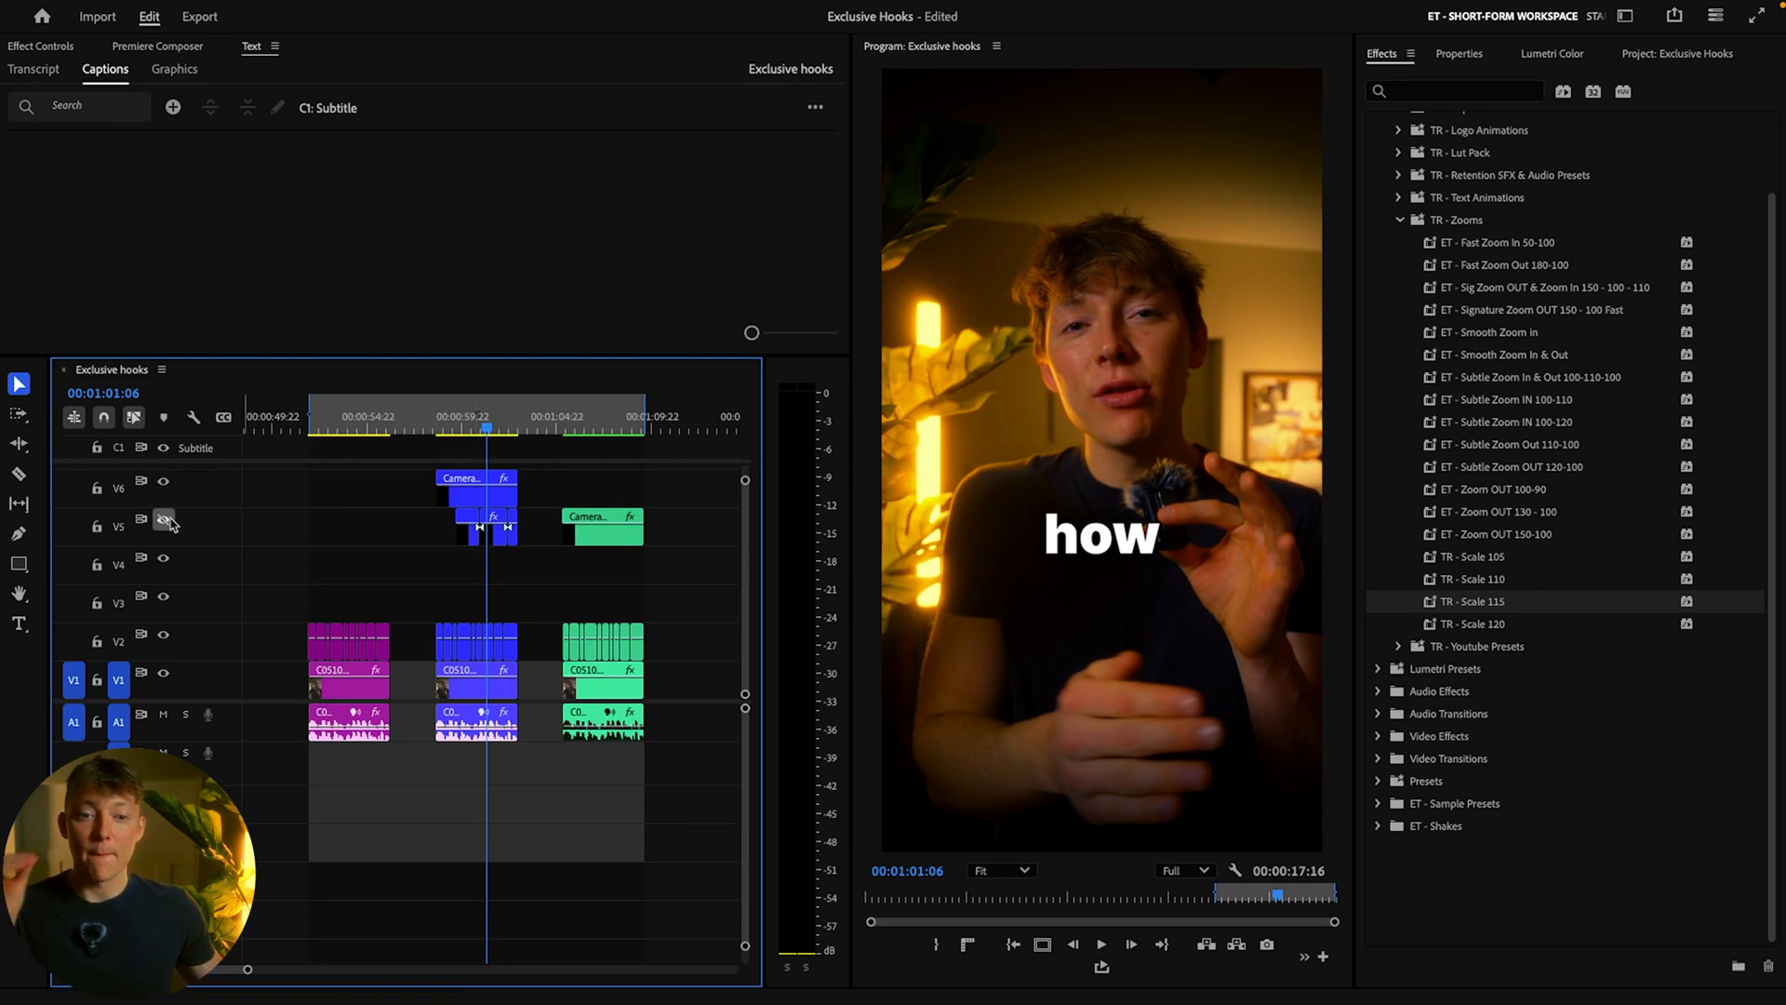
# Step: Turn on the output of video track V5 and play the second hook through to "takes."
pyautogui.click(477, 432)
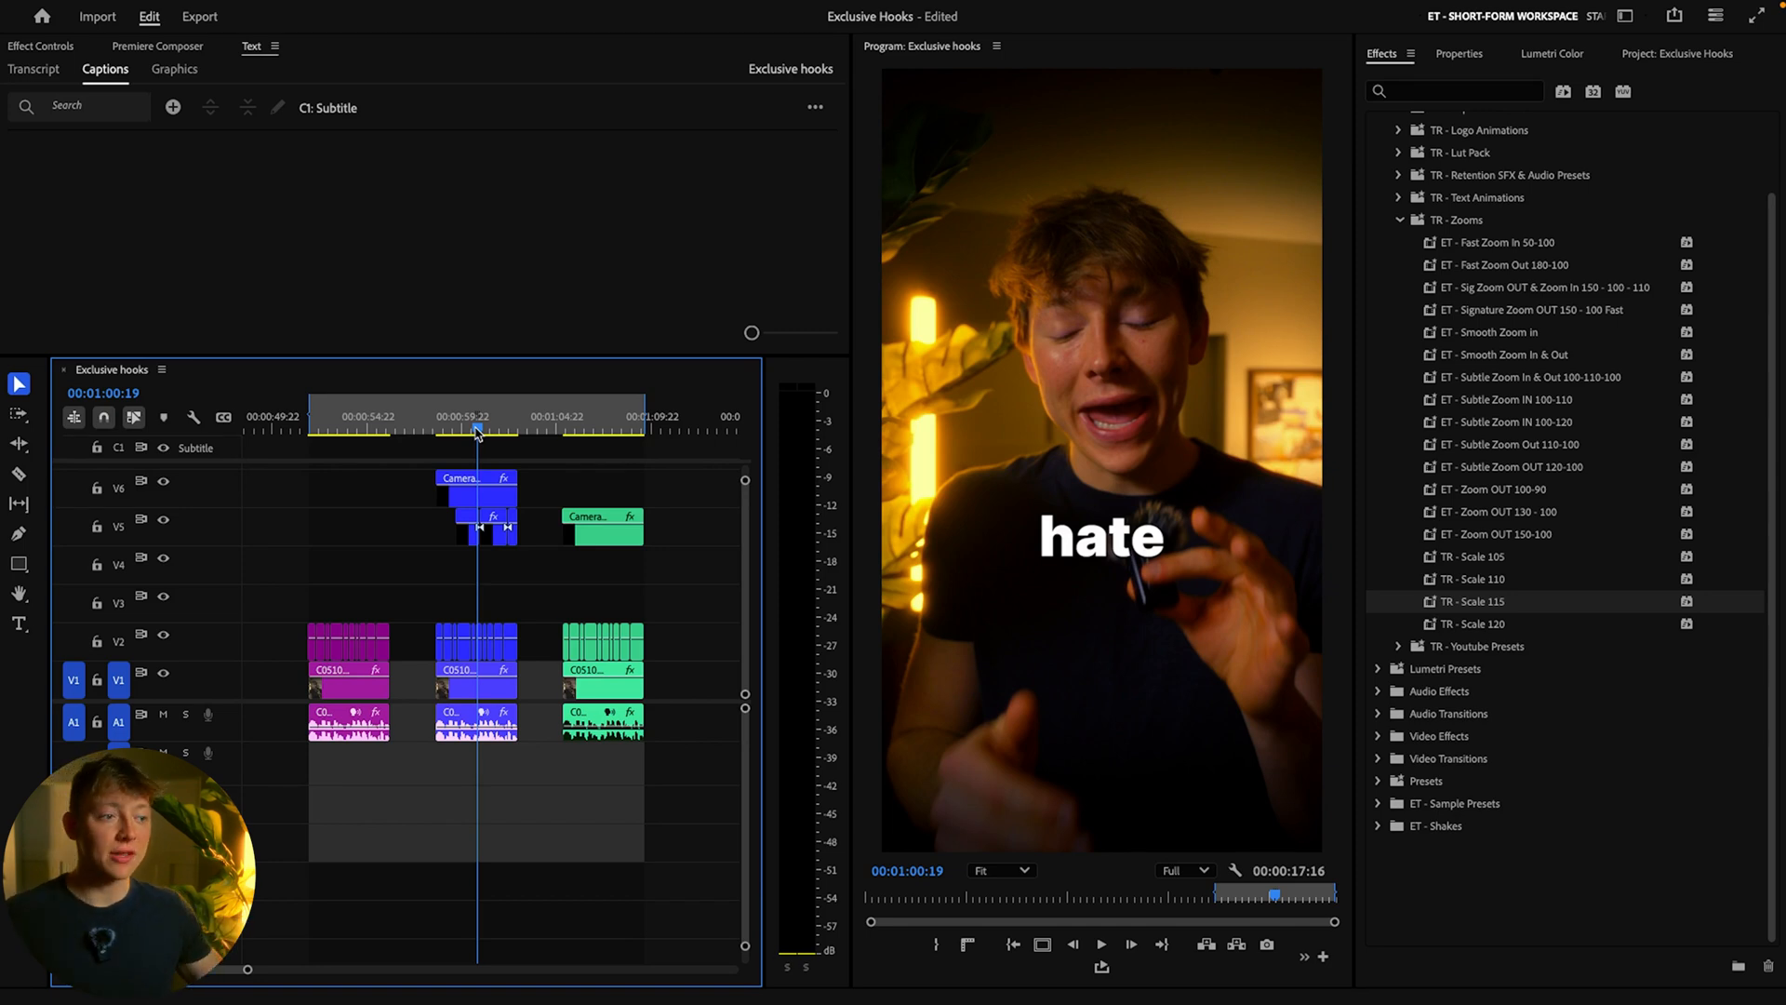
pyautogui.press('space')
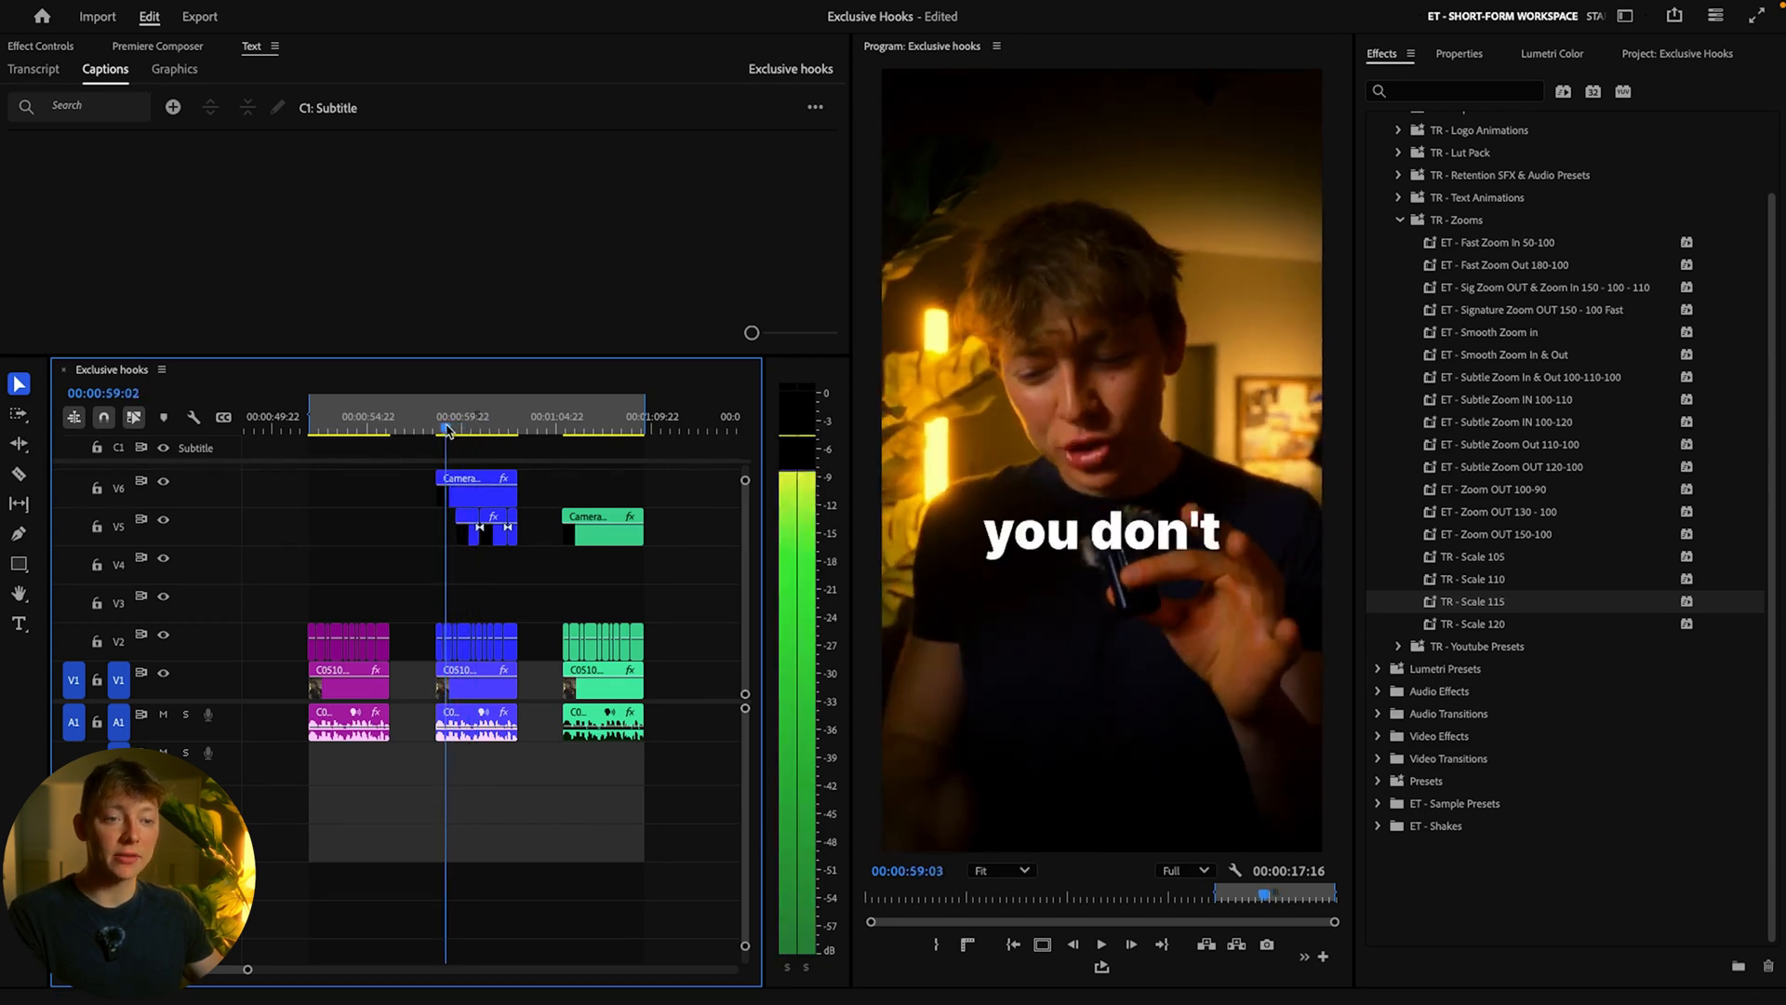
pyautogui.click(444, 429)
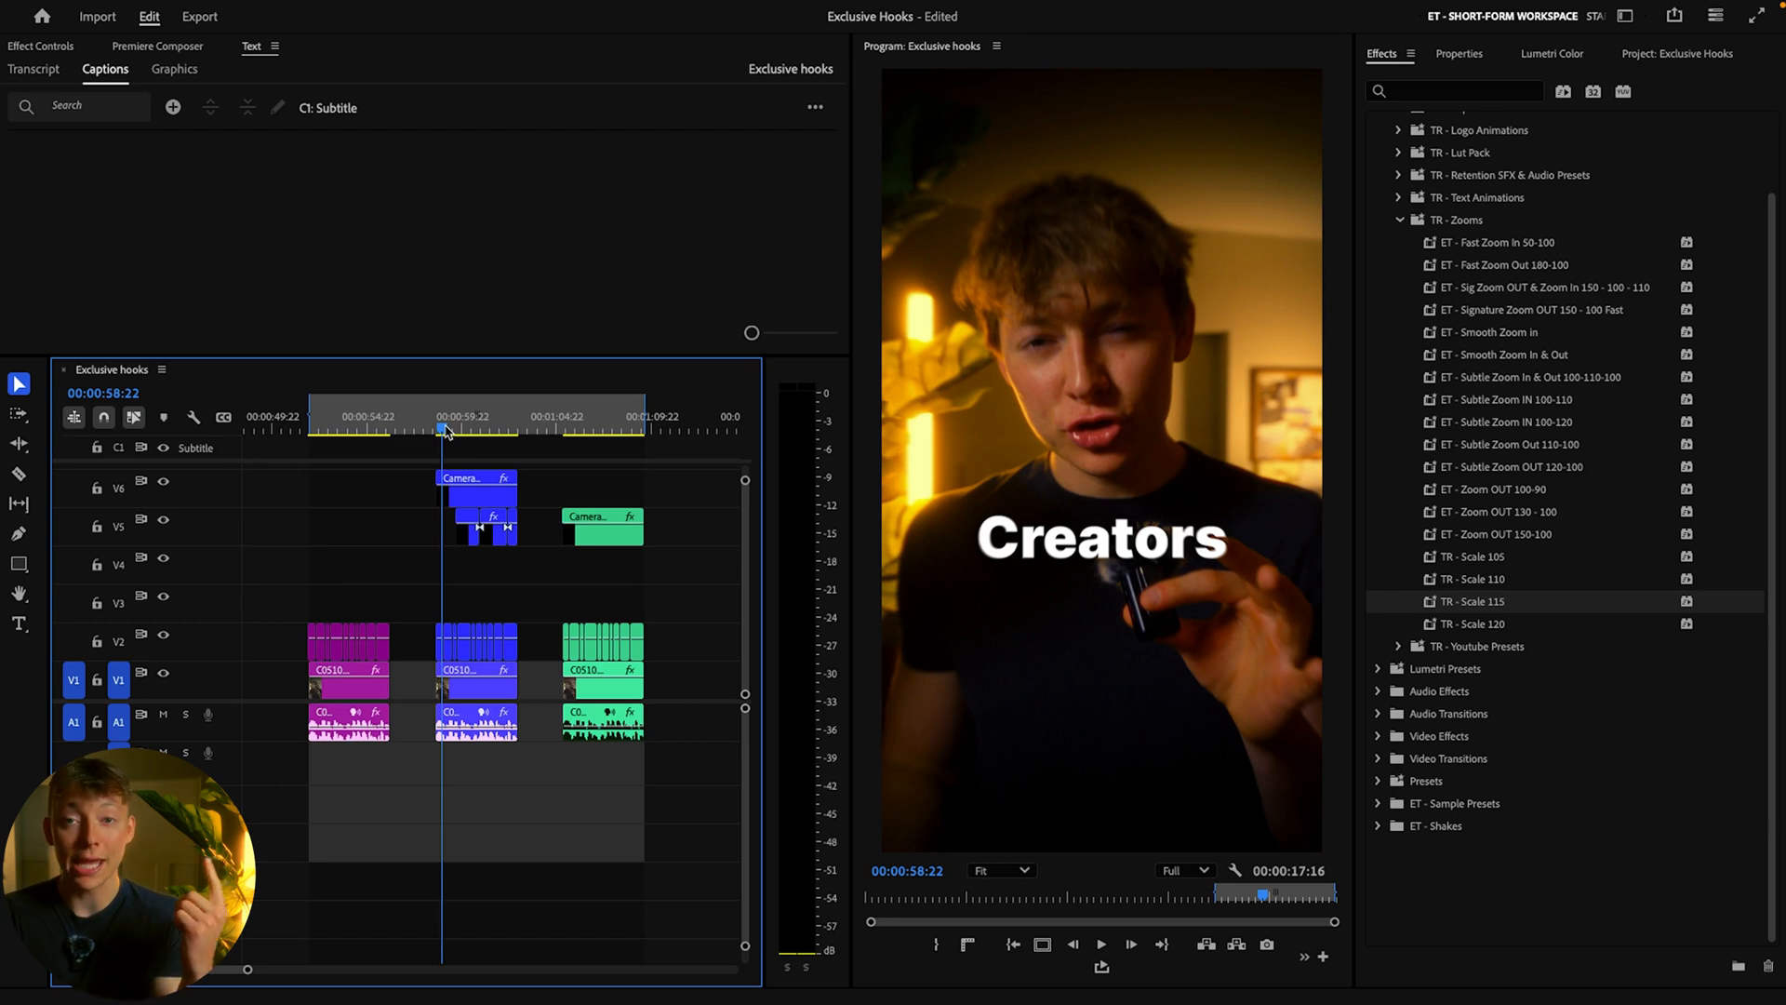
pyautogui.press('space')
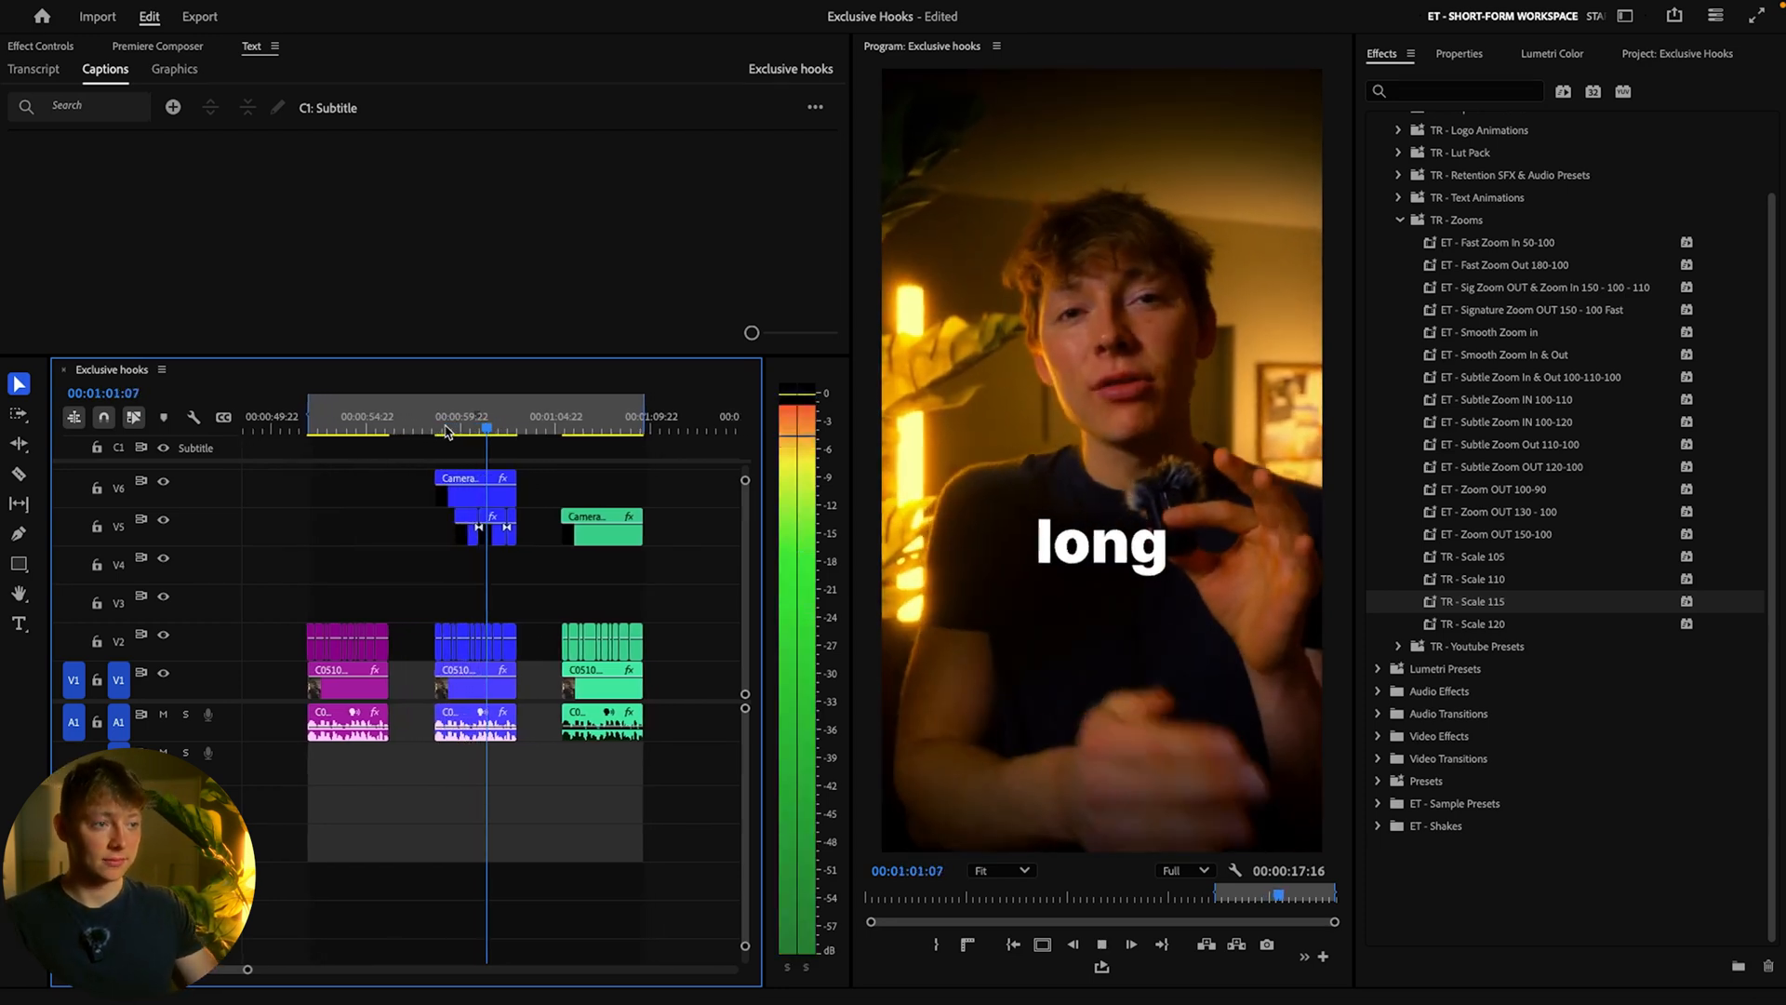
pyautogui.press('space')
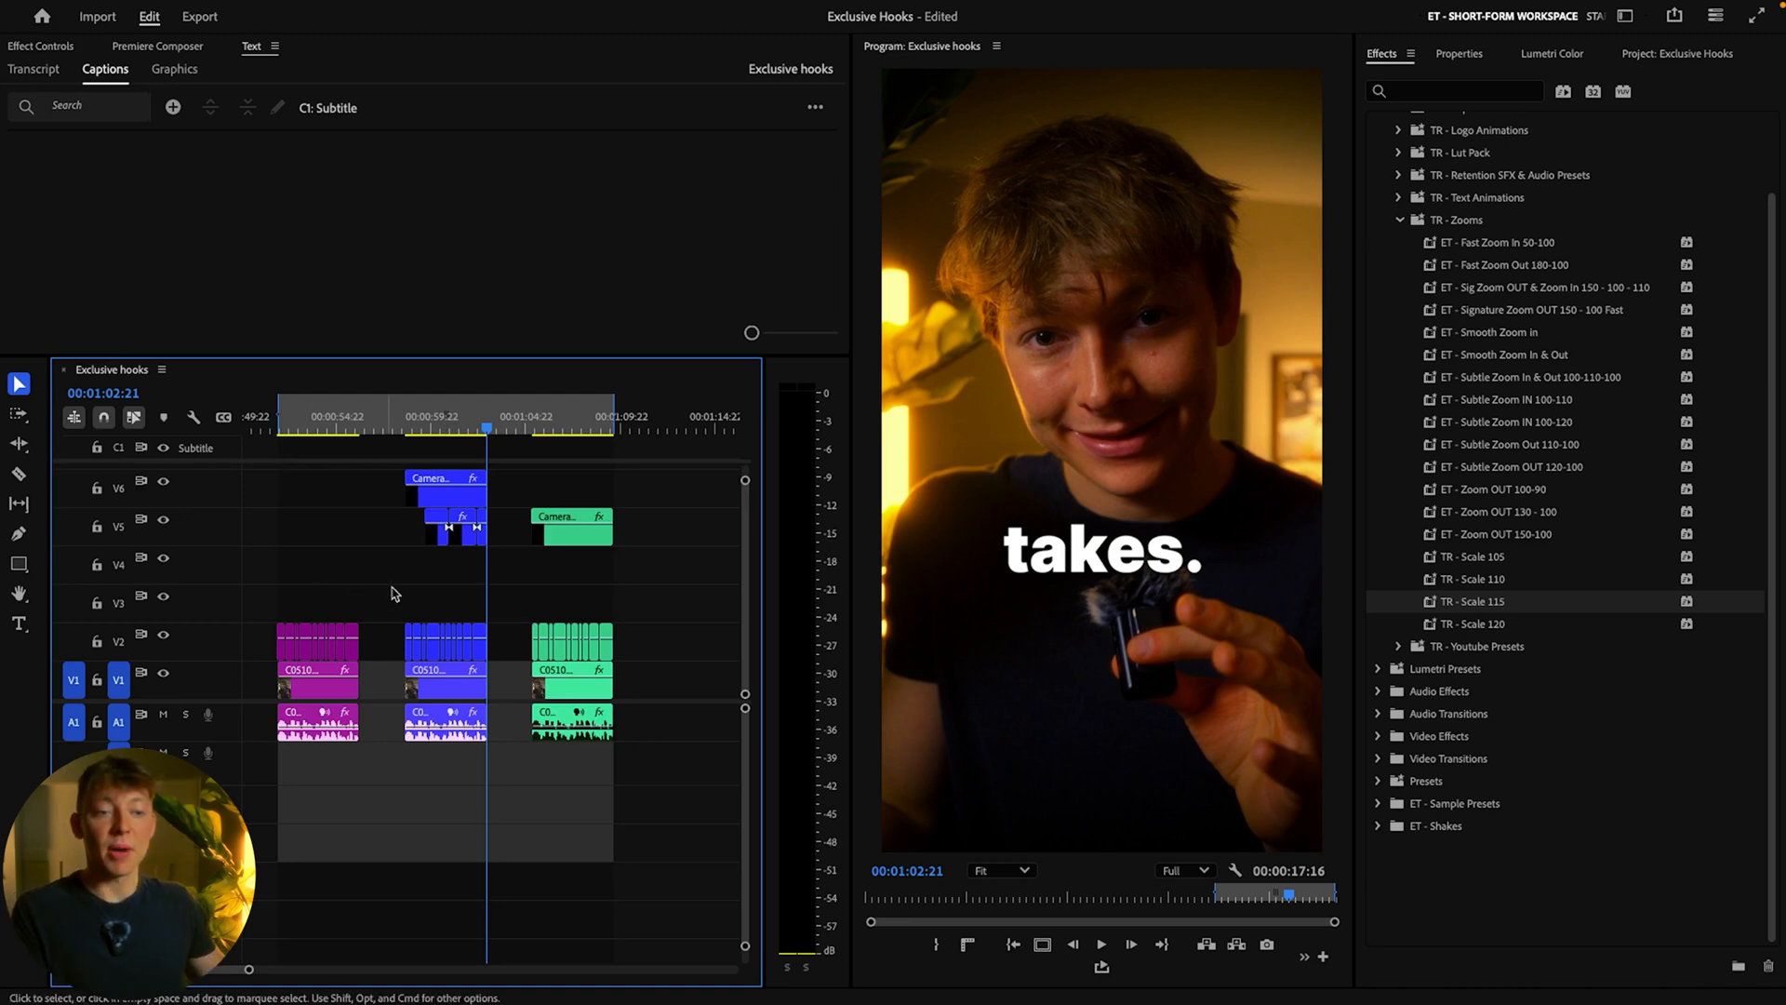
# Step: Move the second hook's "you don't" caption up to track V3 and its "hate" caption to V4
pyautogui.scroll(3, 439, 602)
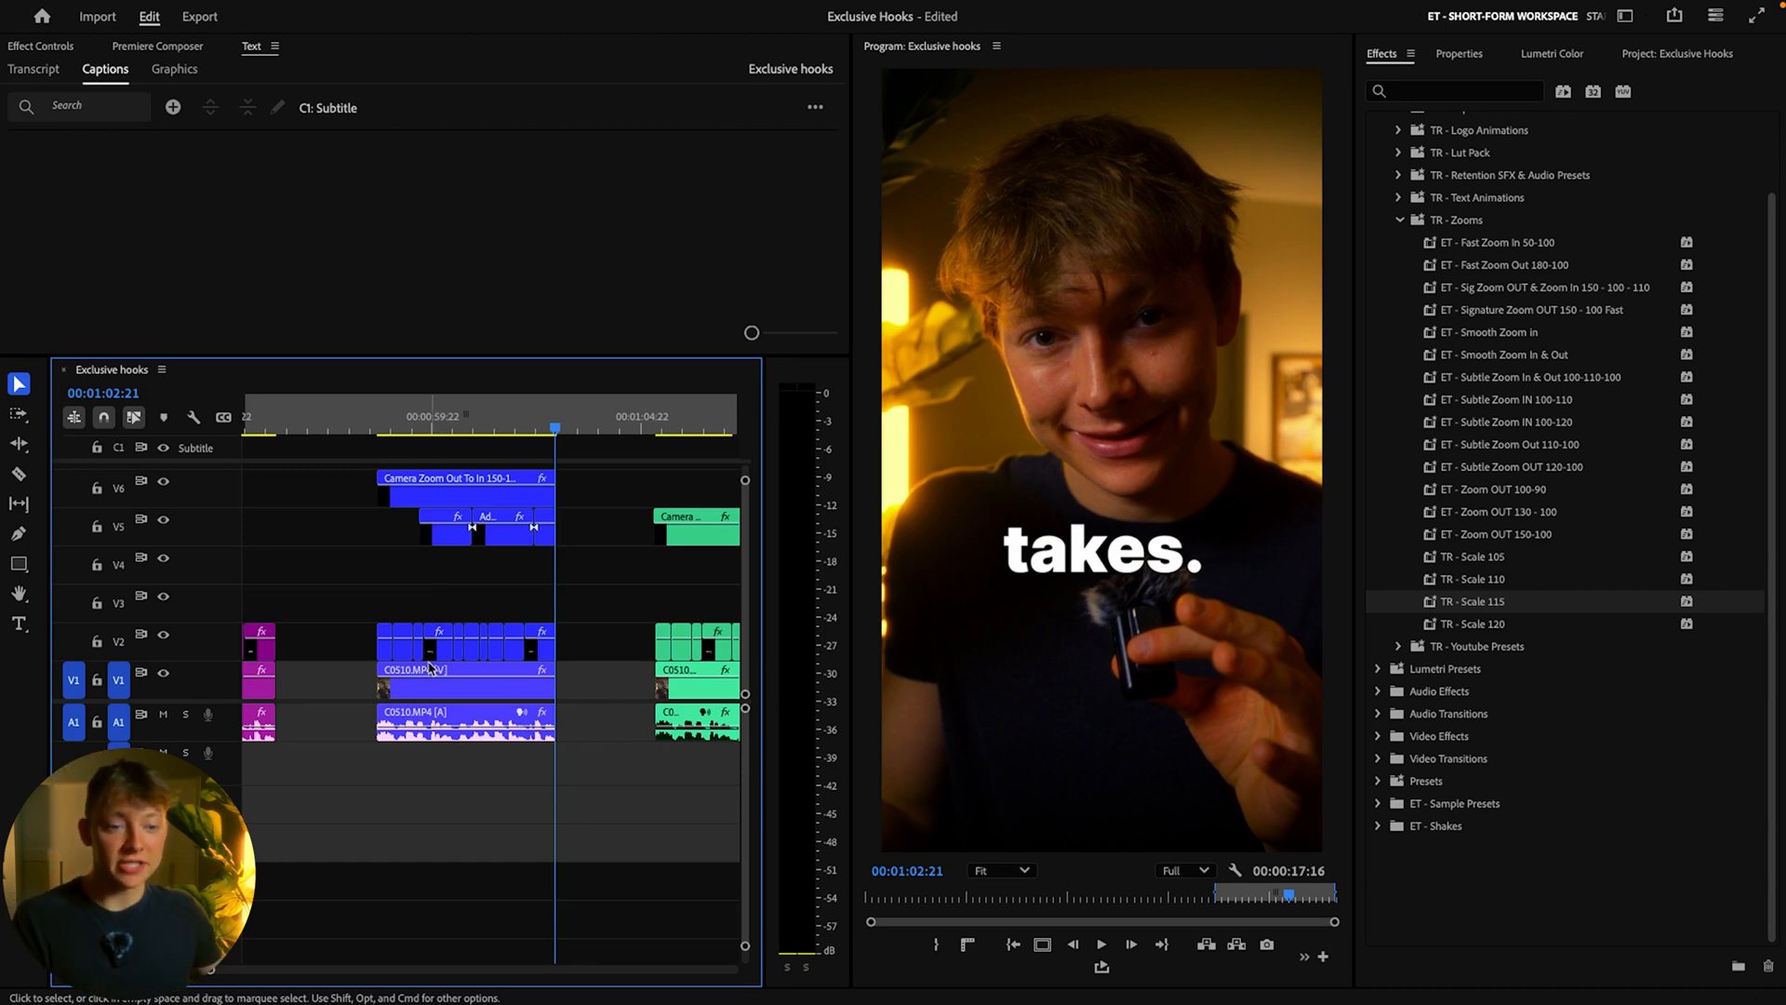
pyautogui.moveTo(409, 643); pyautogui.dragTo(442, 569)
pyautogui.scroll(-2, 431, 645)
pyautogui.hscroll(-1, 420, 649)
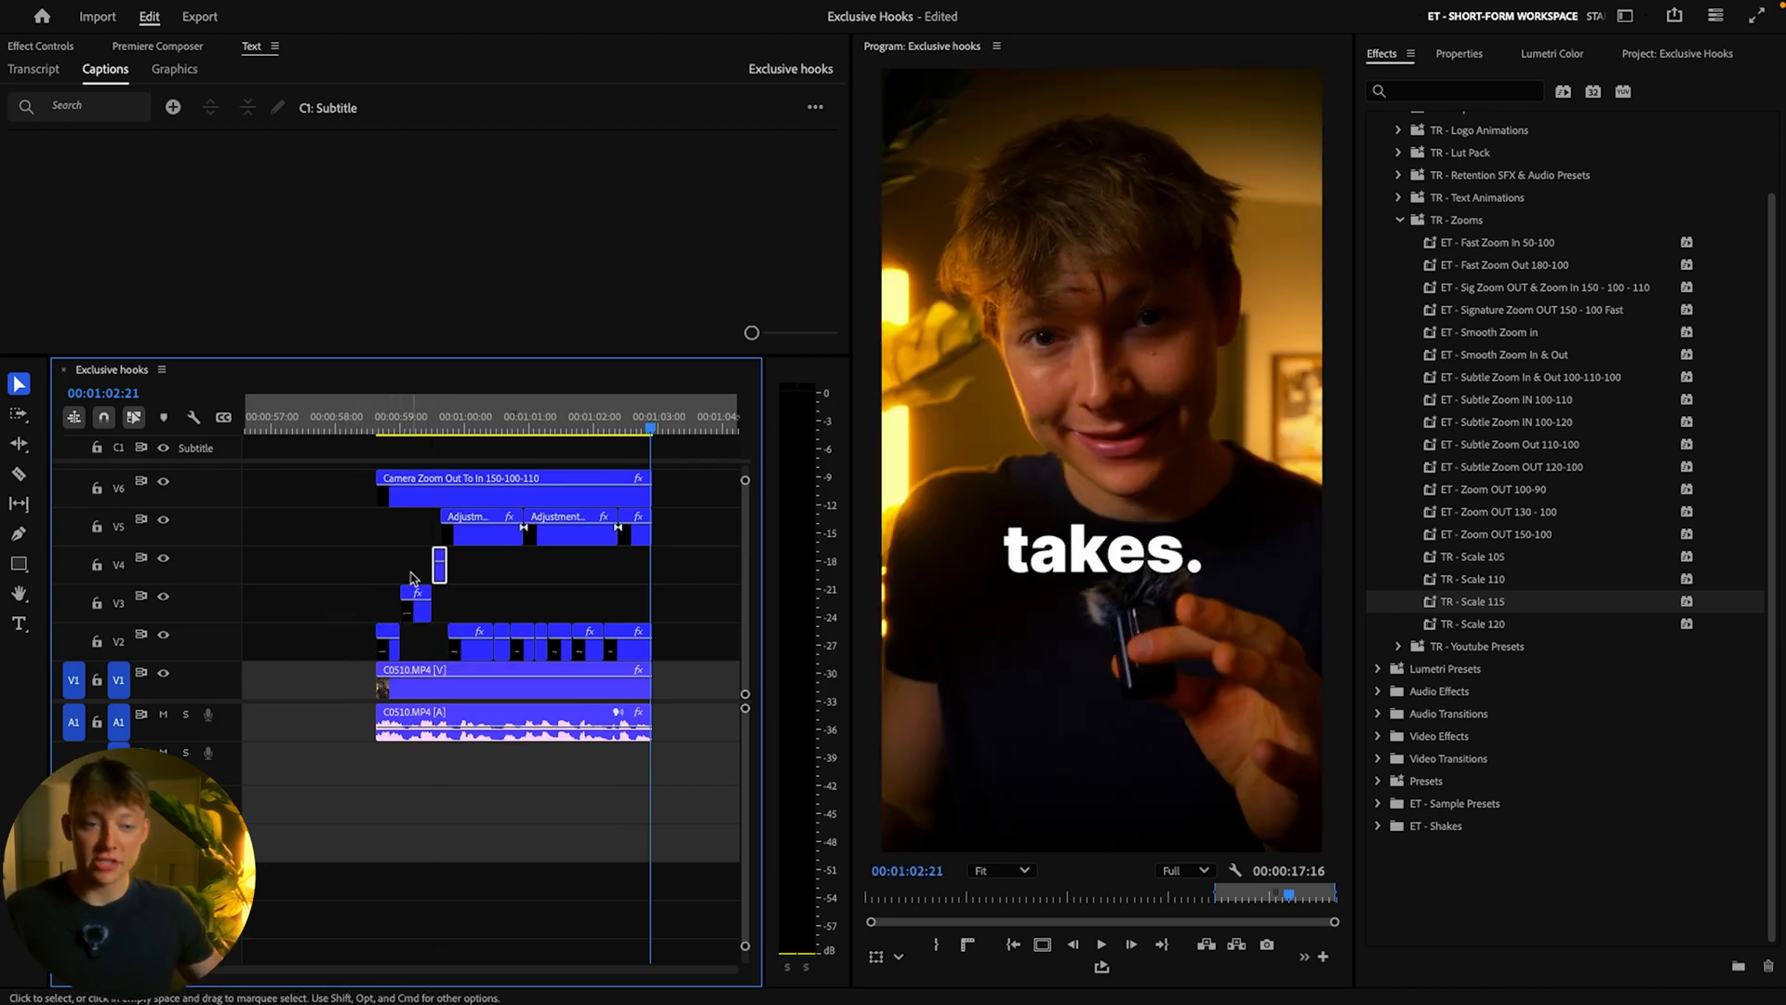
# Step: Extend the "Creators" and "you don't" captions so both end together with the "hate" caption
pyautogui.click(391, 420)
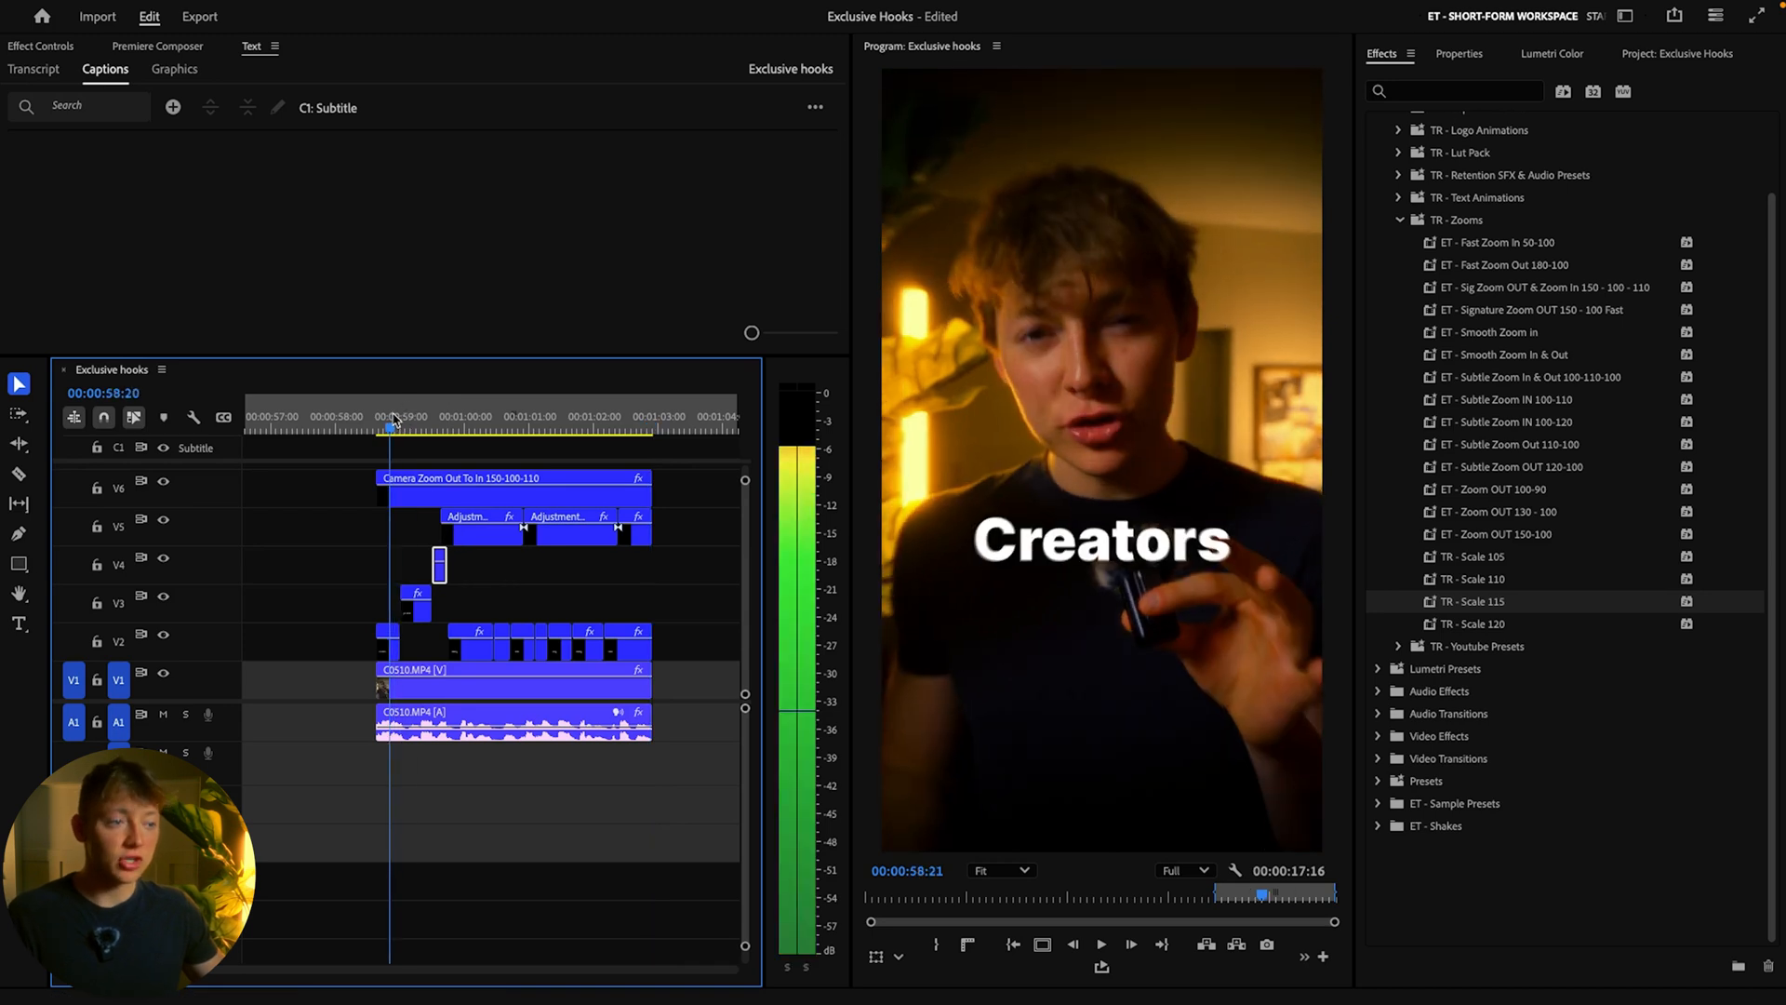
pyautogui.press('space')
pyautogui.moveTo(399, 642); pyautogui.dragTo(448, 642)
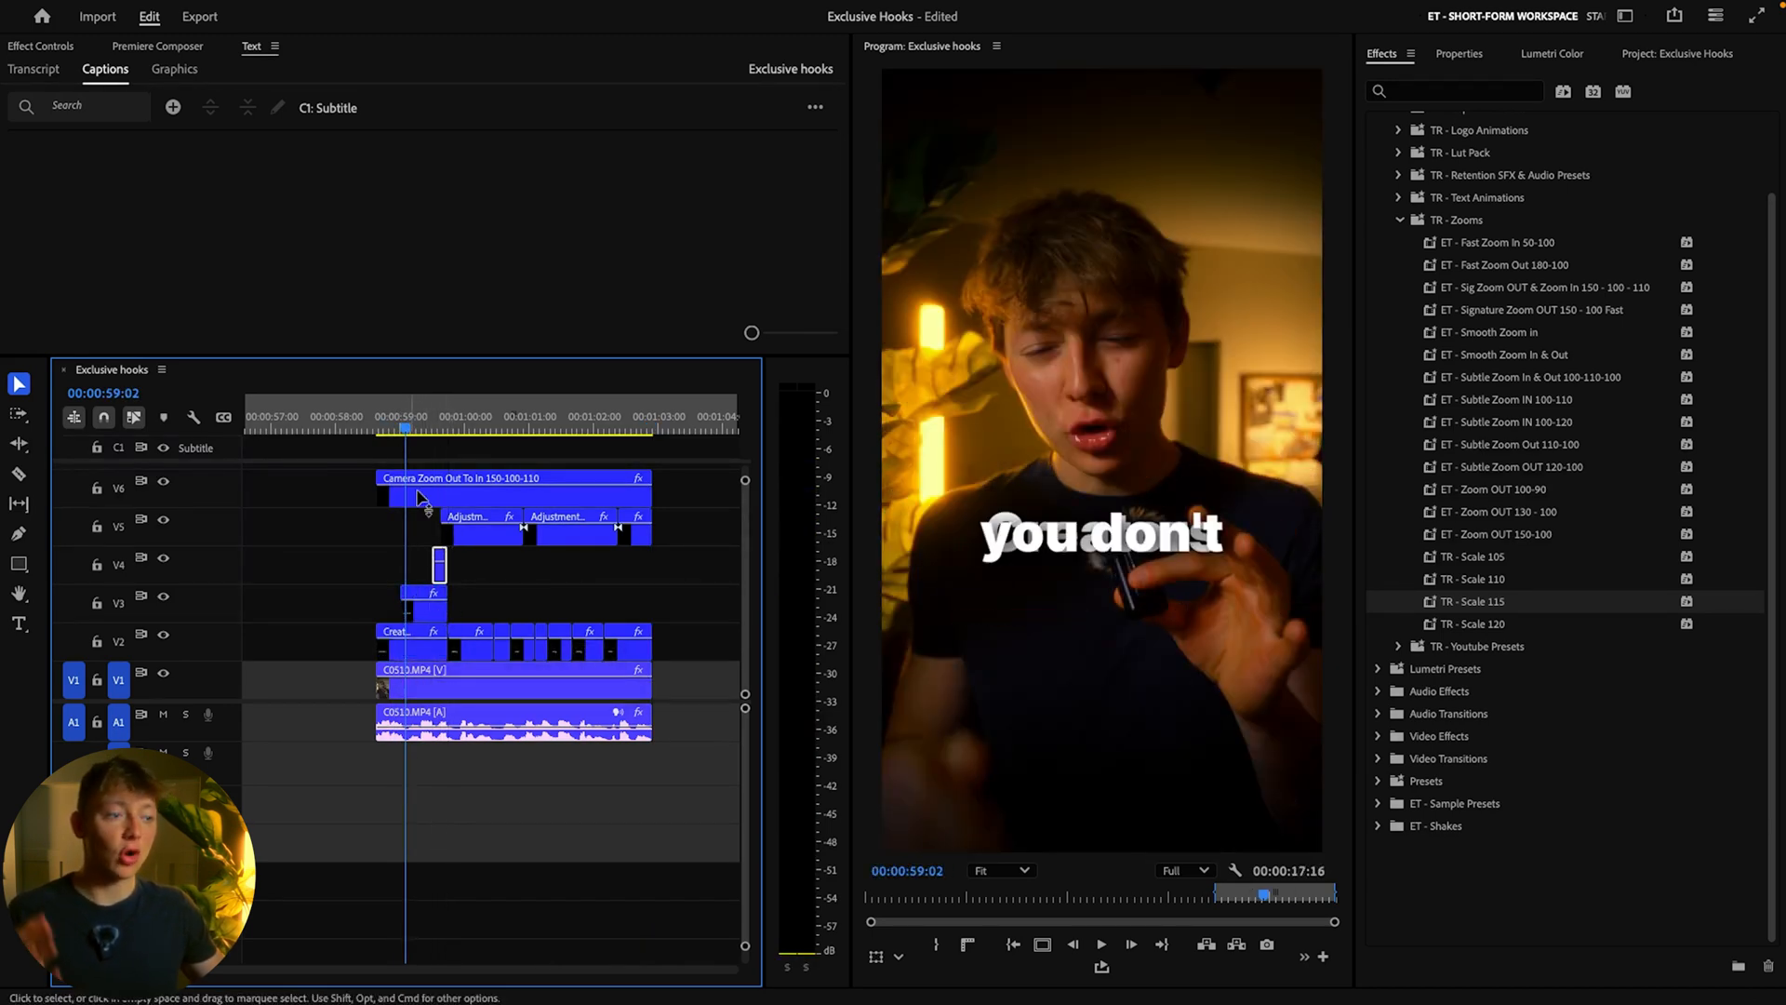
# Step: Lower the "you don't" text below "Creators" by setting its vertical position to 911
pyautogui.click(426, 609)
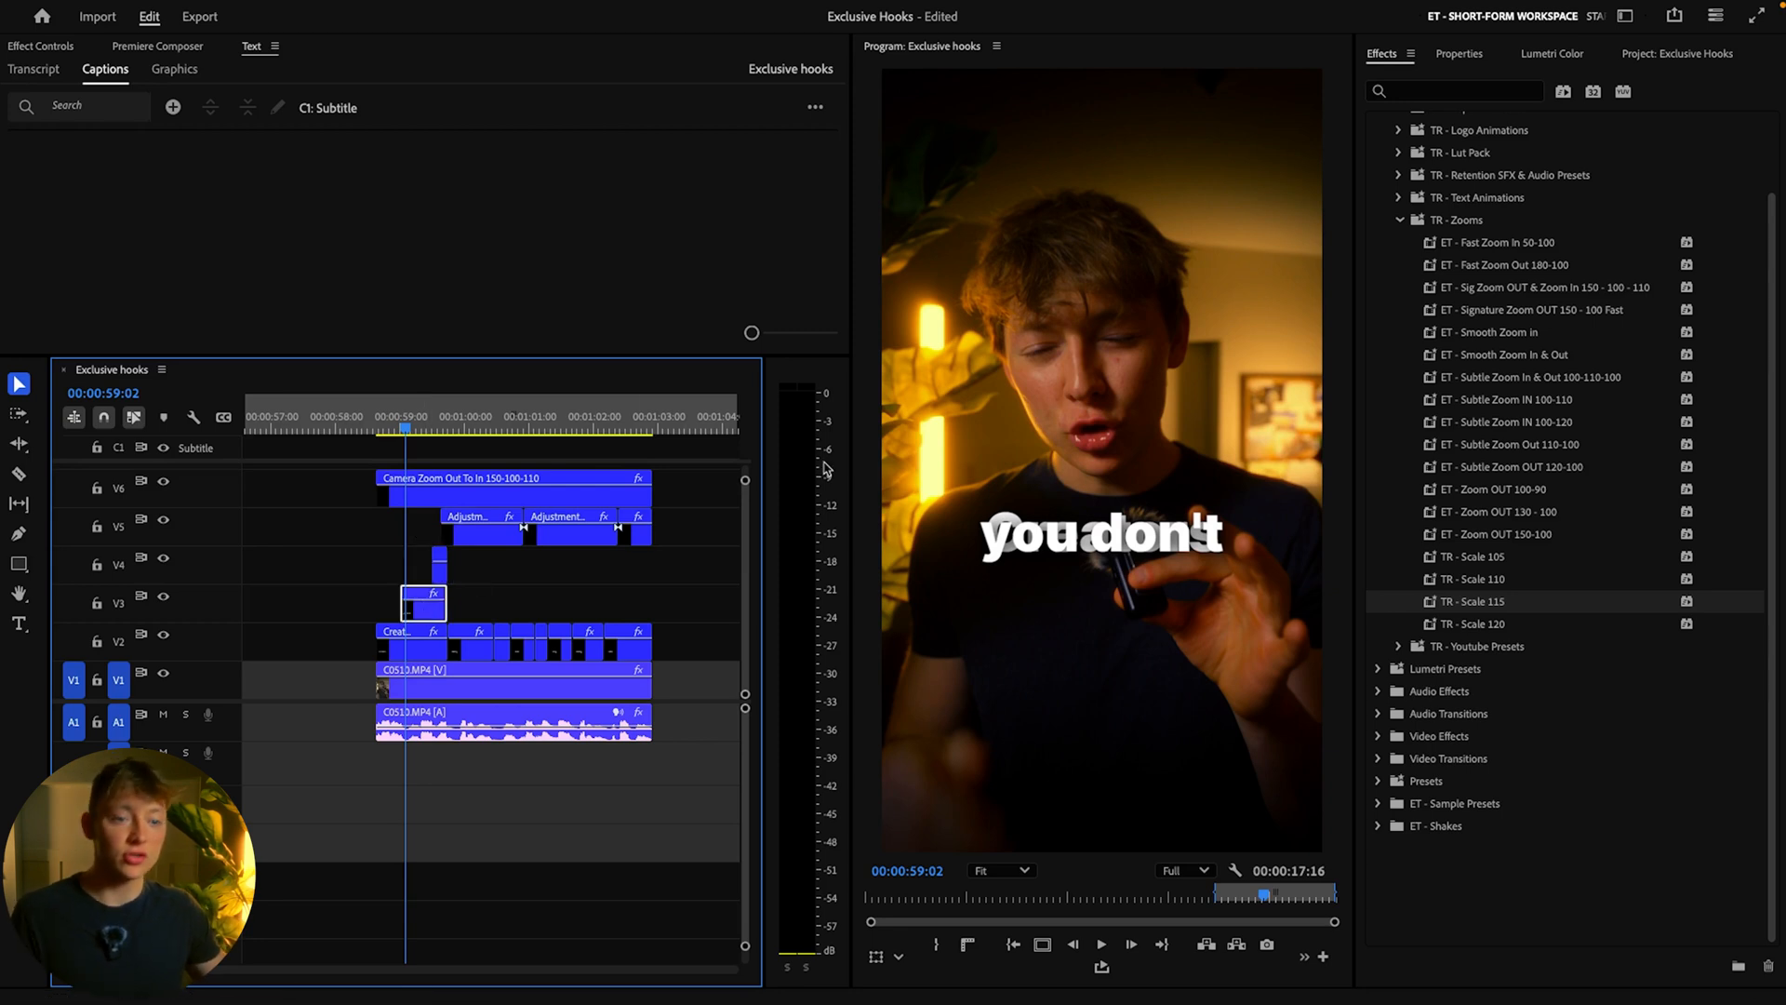
pyautogui.click(1458, 53)
pyautogui.click(1483, 186)
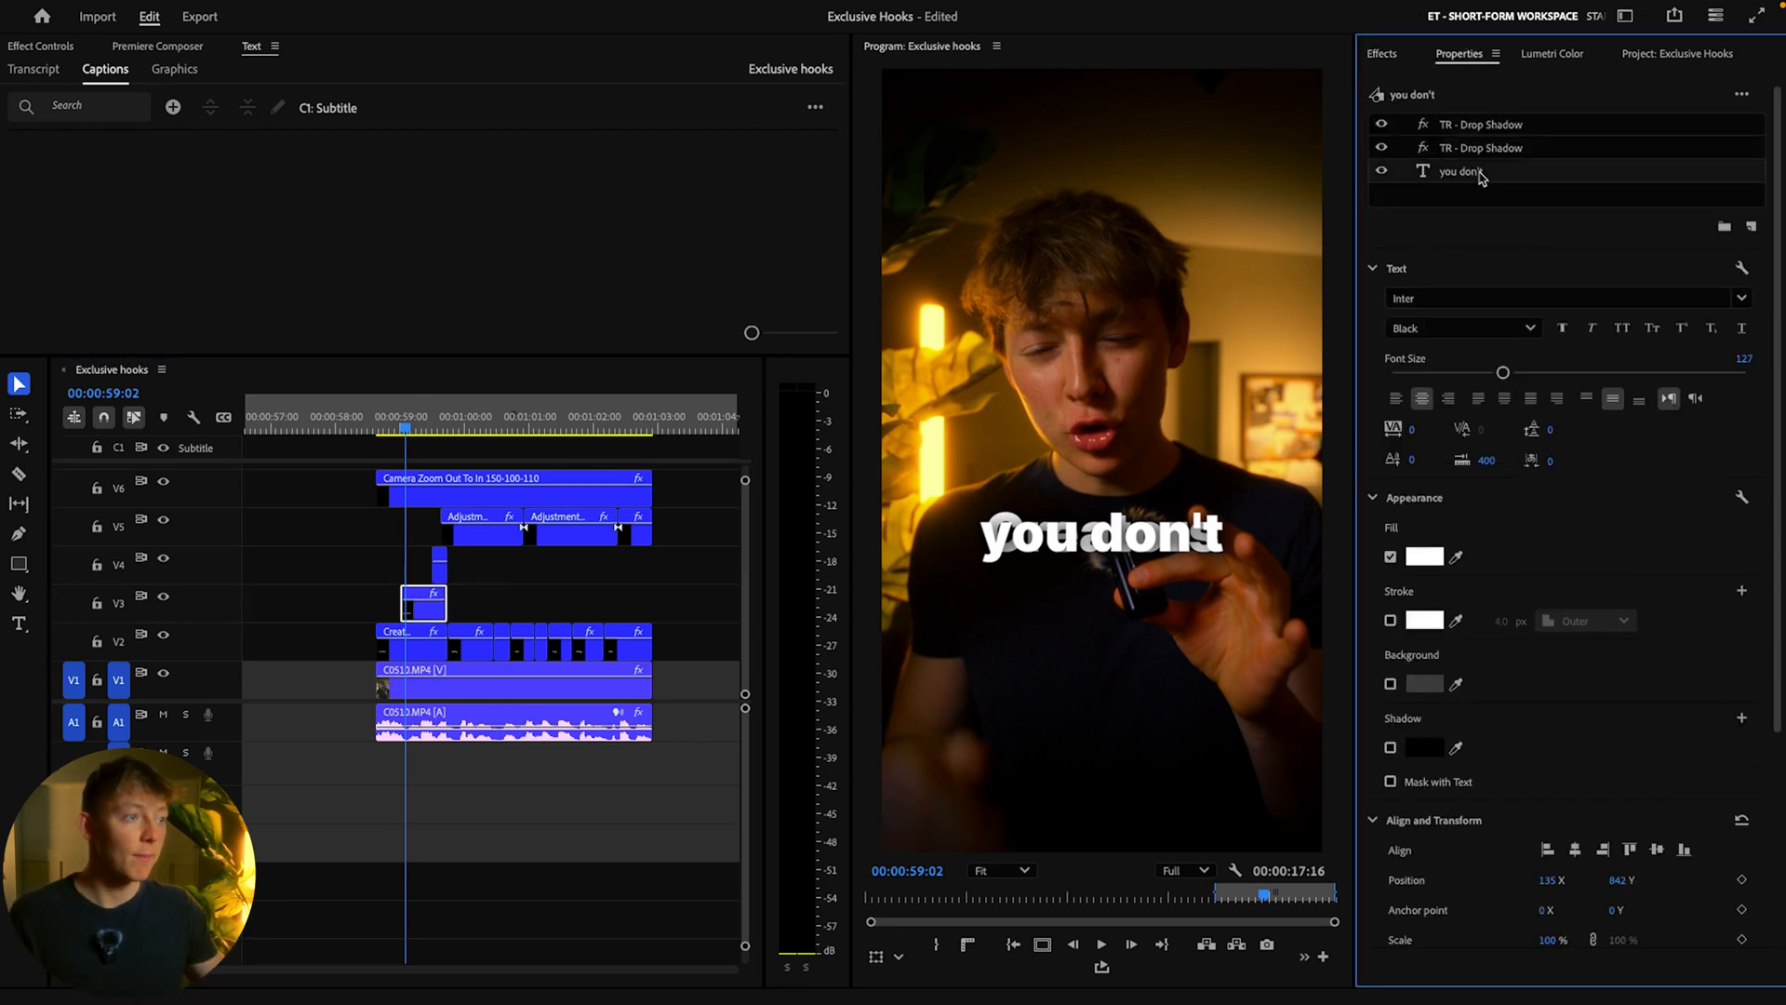
pyautogui.scroll(-5, 1581, 530)
pyautogui.moveTo(1623, 602); pyautogui.dragTo(1661, 598)
pyautogui.moveTo(1669, 598); pyautogui.dragTo(1677, 601)
# Step: Position the "hate" text at 301 X, 979 Y, below and offset from "you don't"
pyautogui.moveTo(412, 412); pyautogui.dragTo(440, 416)
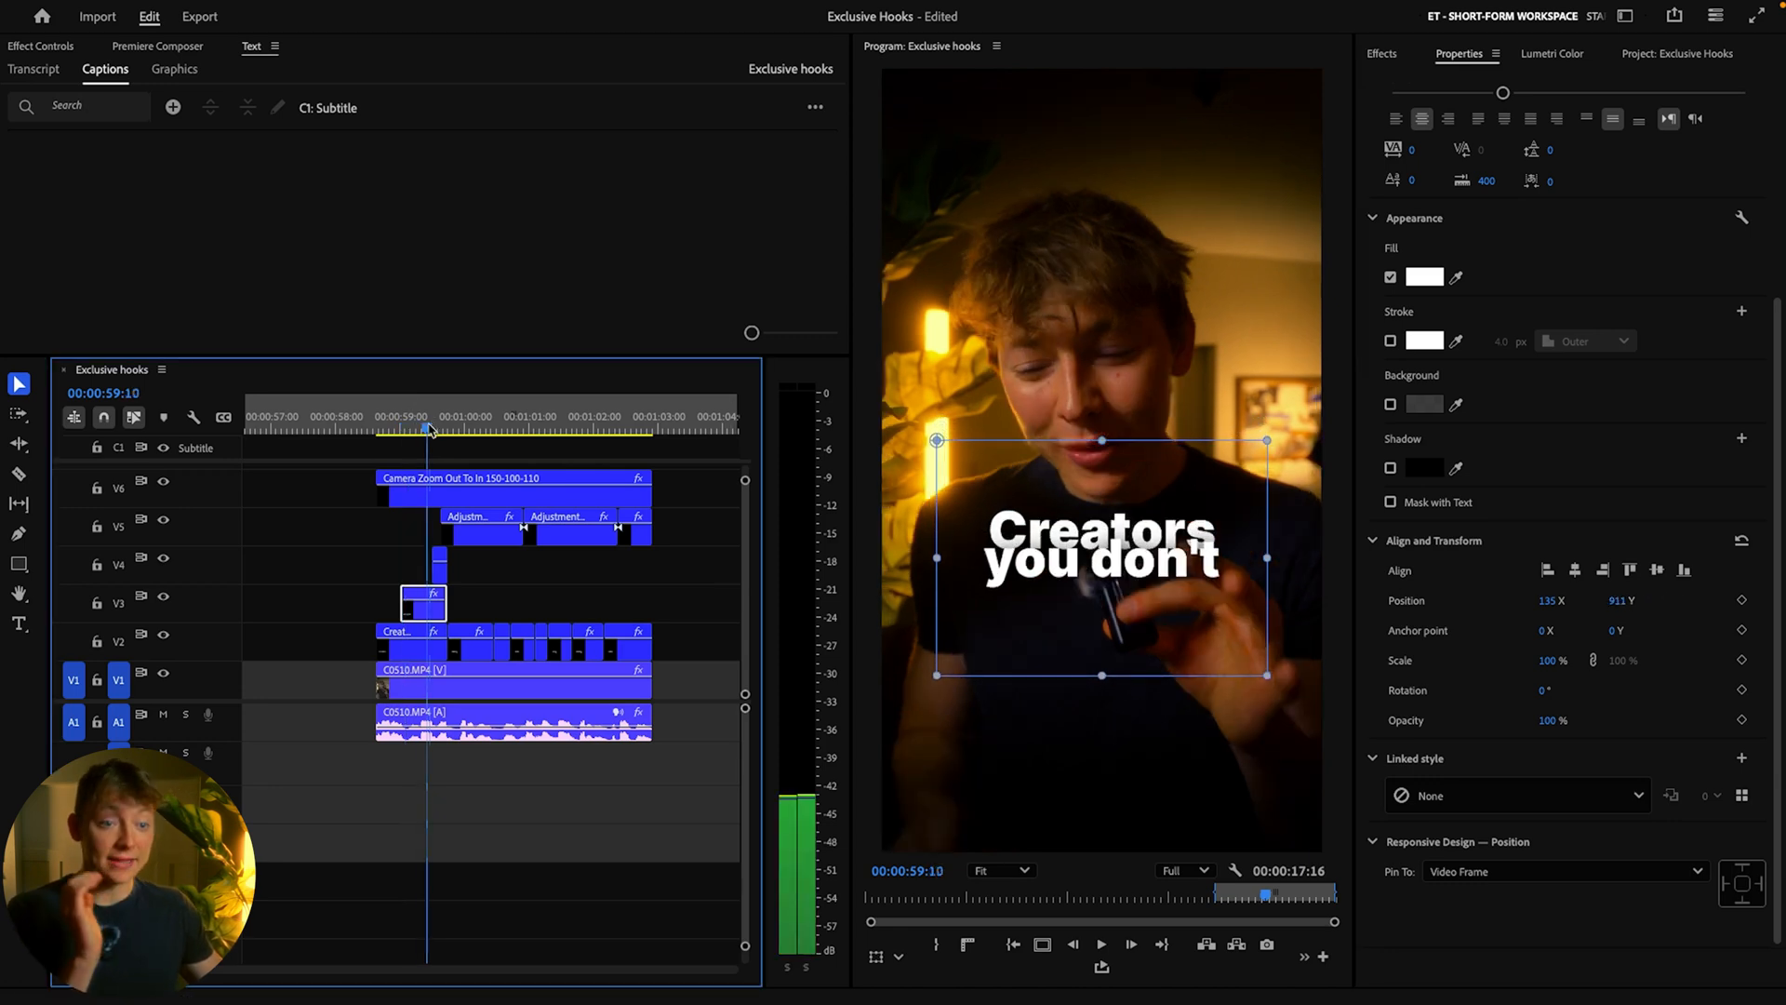
pyautogui.click(439, 565)
pyautogui.click(1449, 171)
pyautogui.scroll(-3, 1600, 595)
pyautogui.moveTo(1617, 601); pyautogui.dragTo(1647, 607)
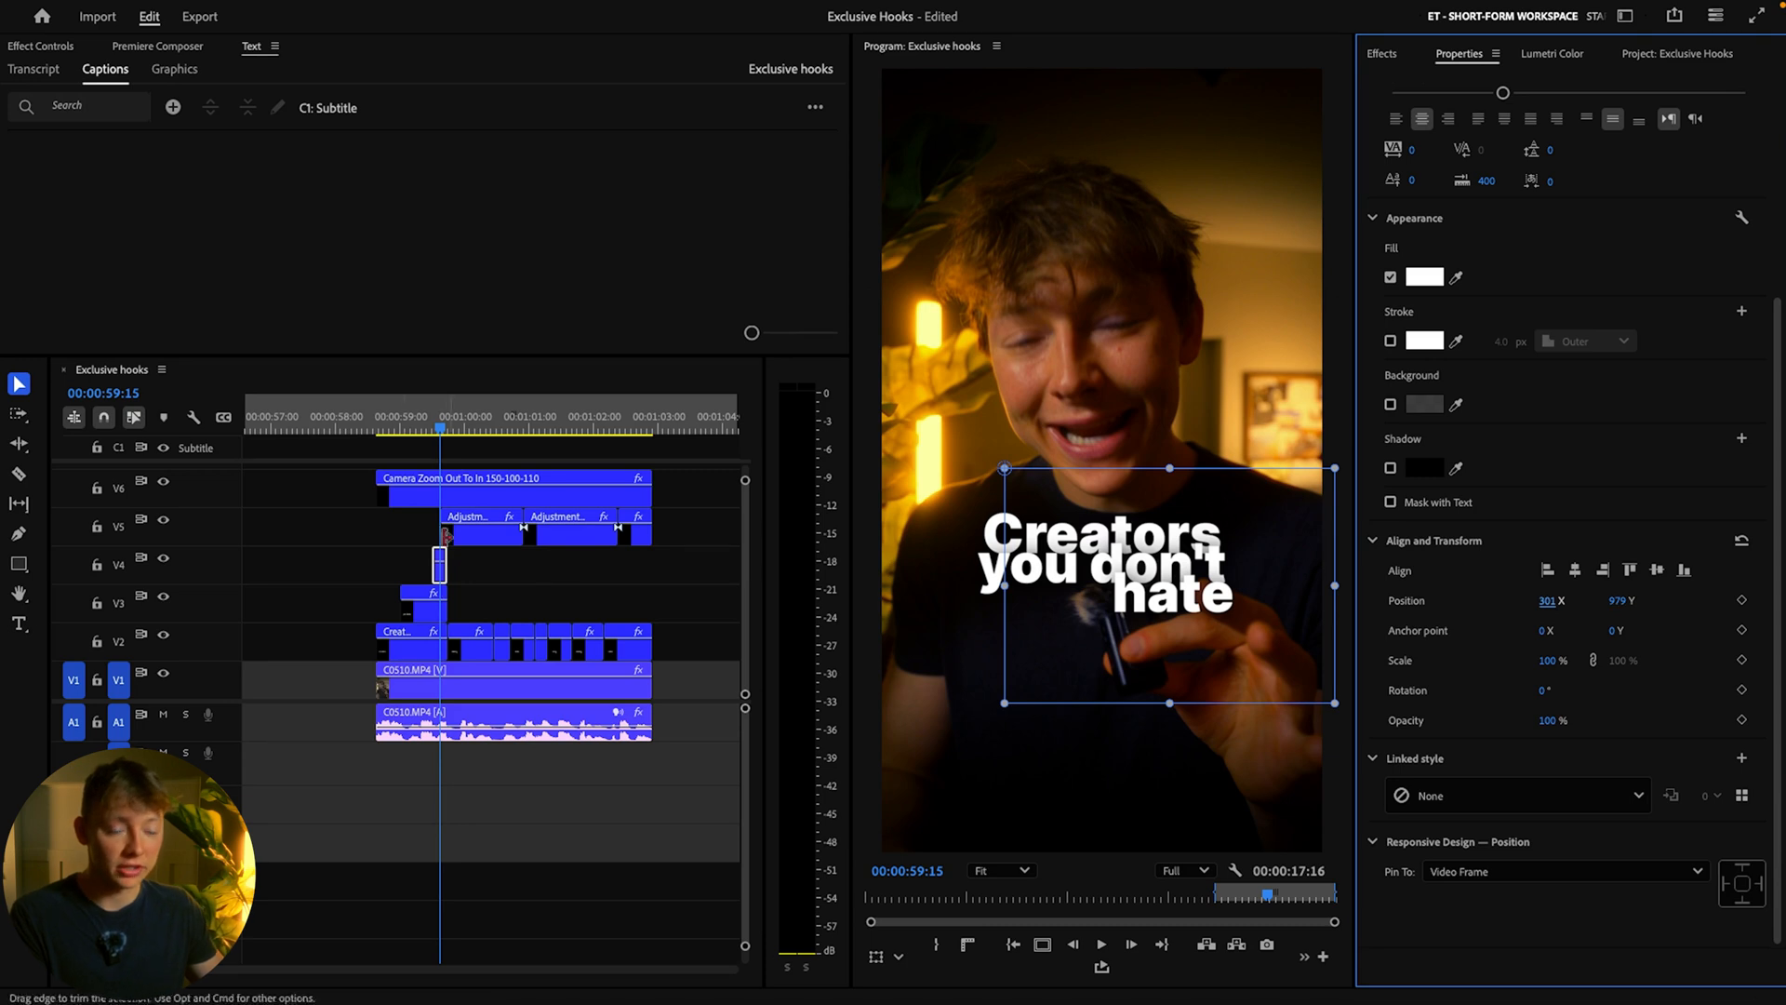
# Step: Apply the TR - Appear Up caption preset to the second hook's three stacked captions, "Creators", "you don't" and "hate"
pyautogui.moveTo(343, 557); pyautogui.dragTo(443, 644)
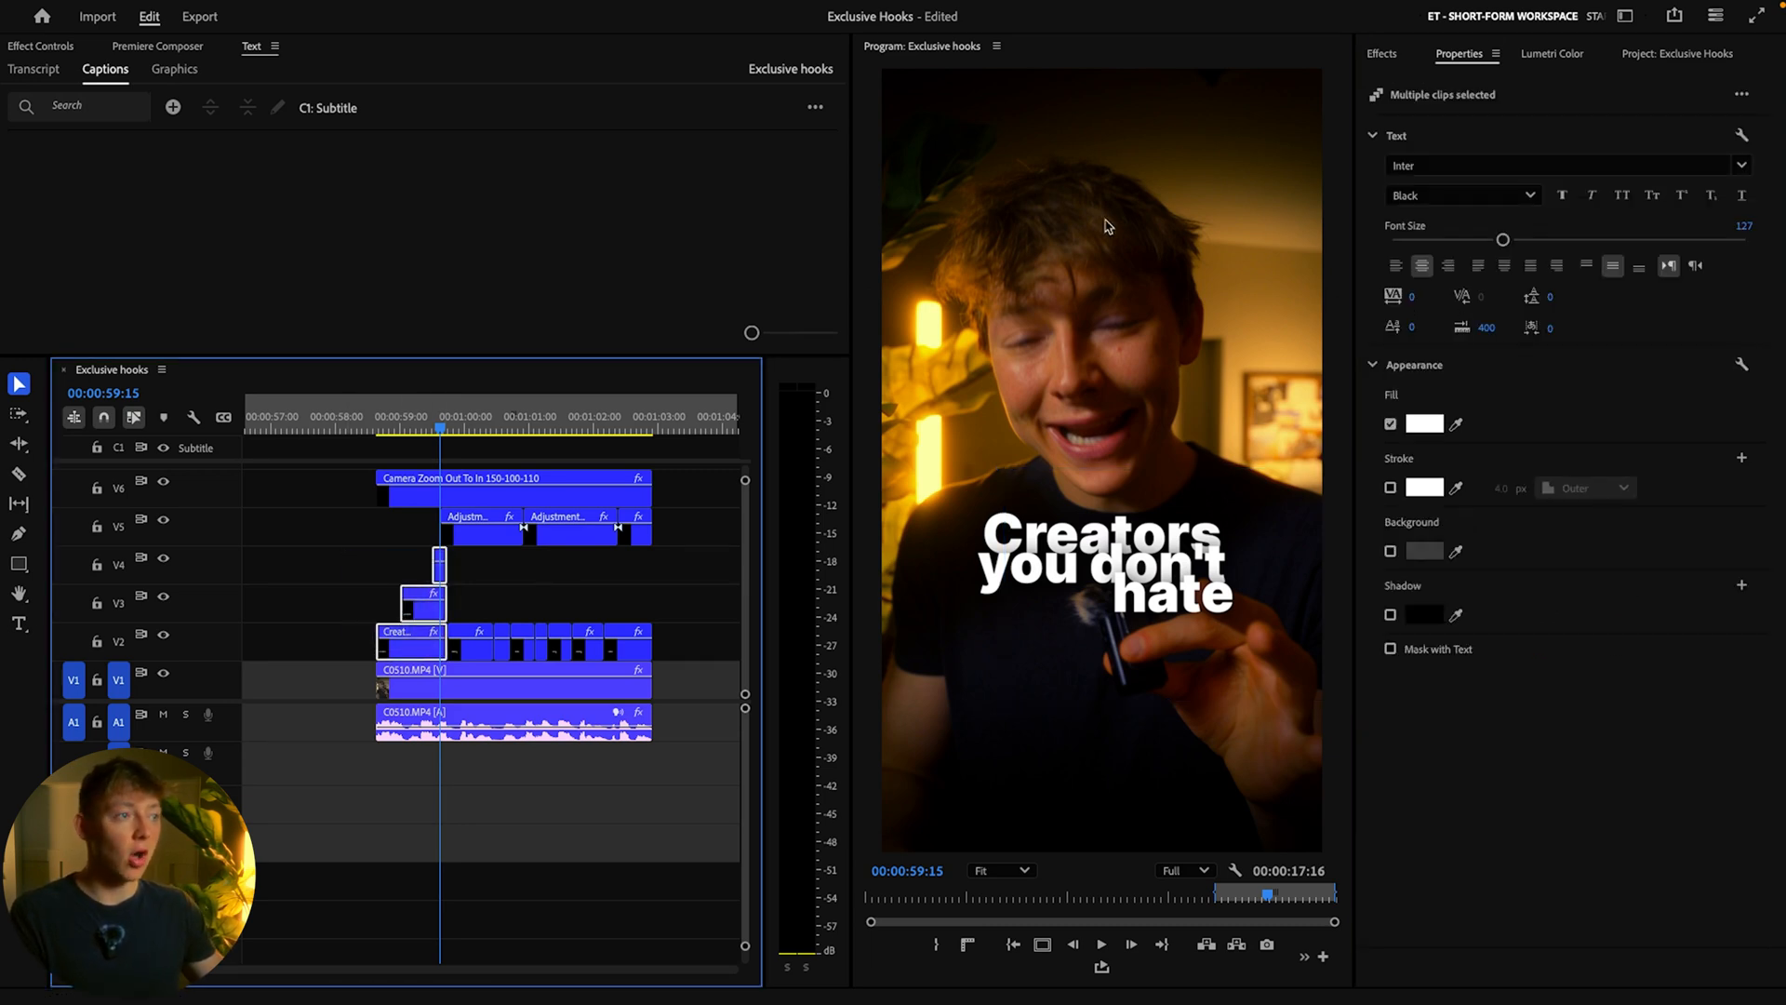
pyautogui.click(1382, 54)
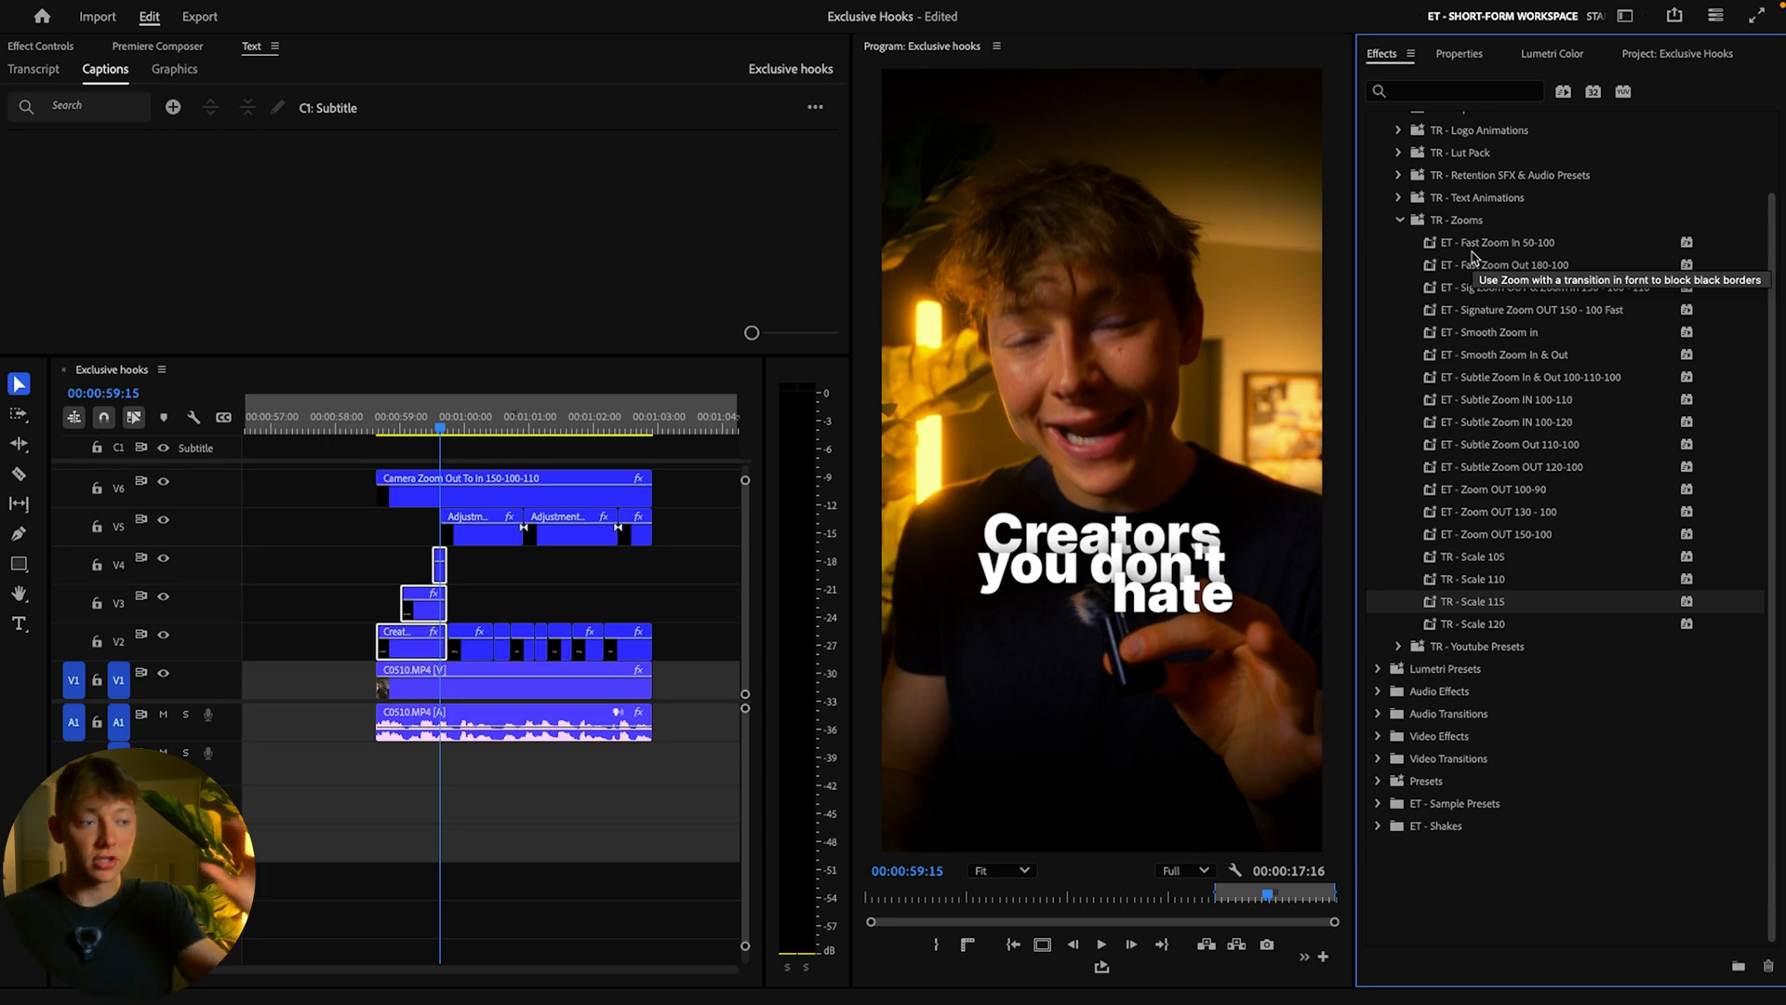
pyautogui.click(1399, 220)
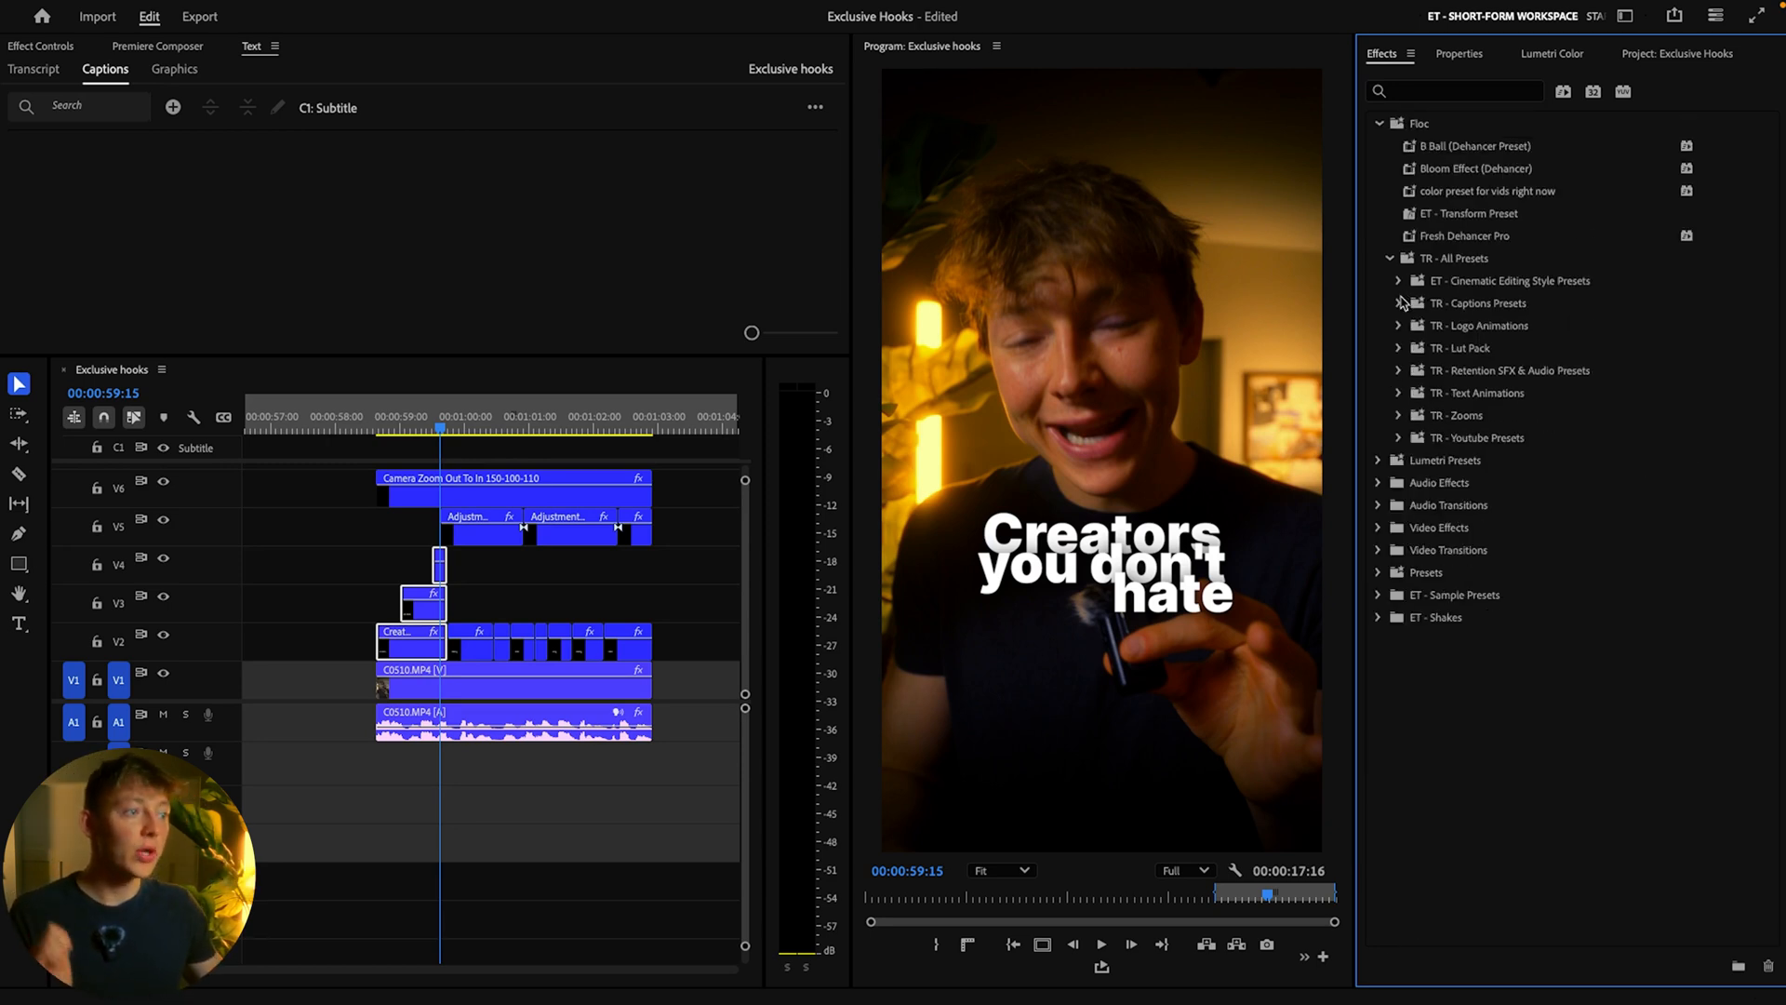
pyautogui.click(1398, 303)
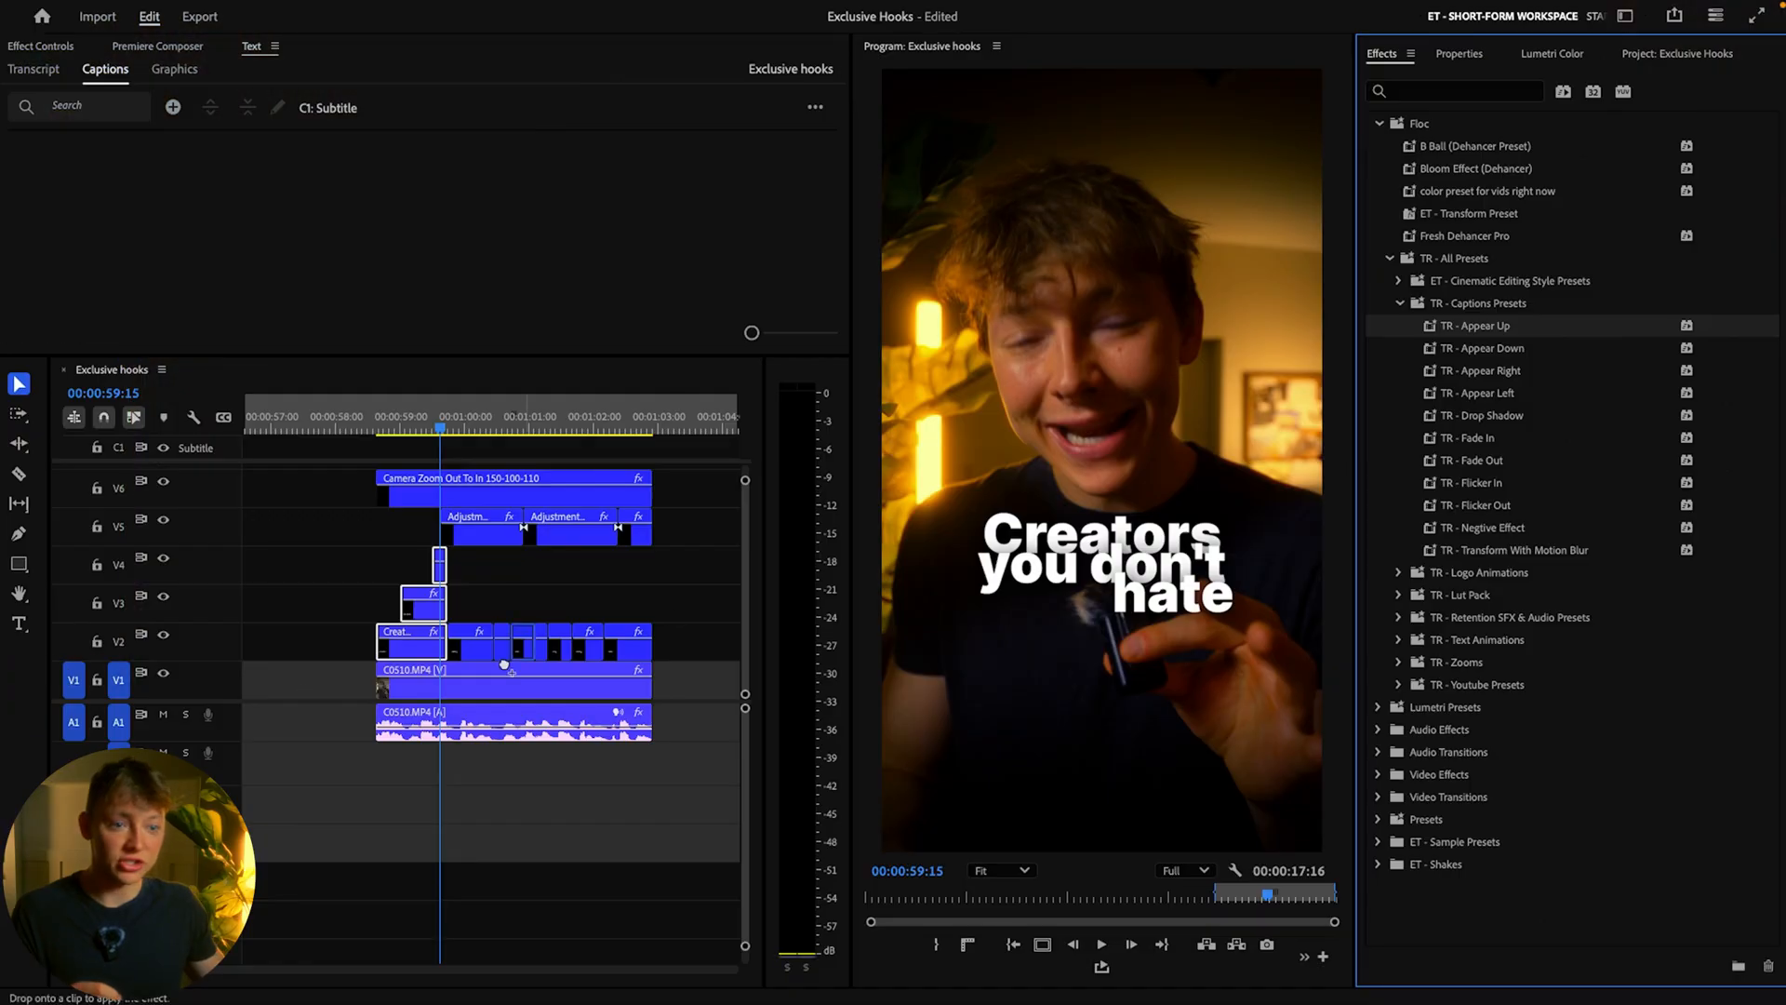
# Step: Play back the second hook from its start to review the animation of the stacked "Creators you don't hate" captions
pyautogui.hscroll(-3, 623, 610)
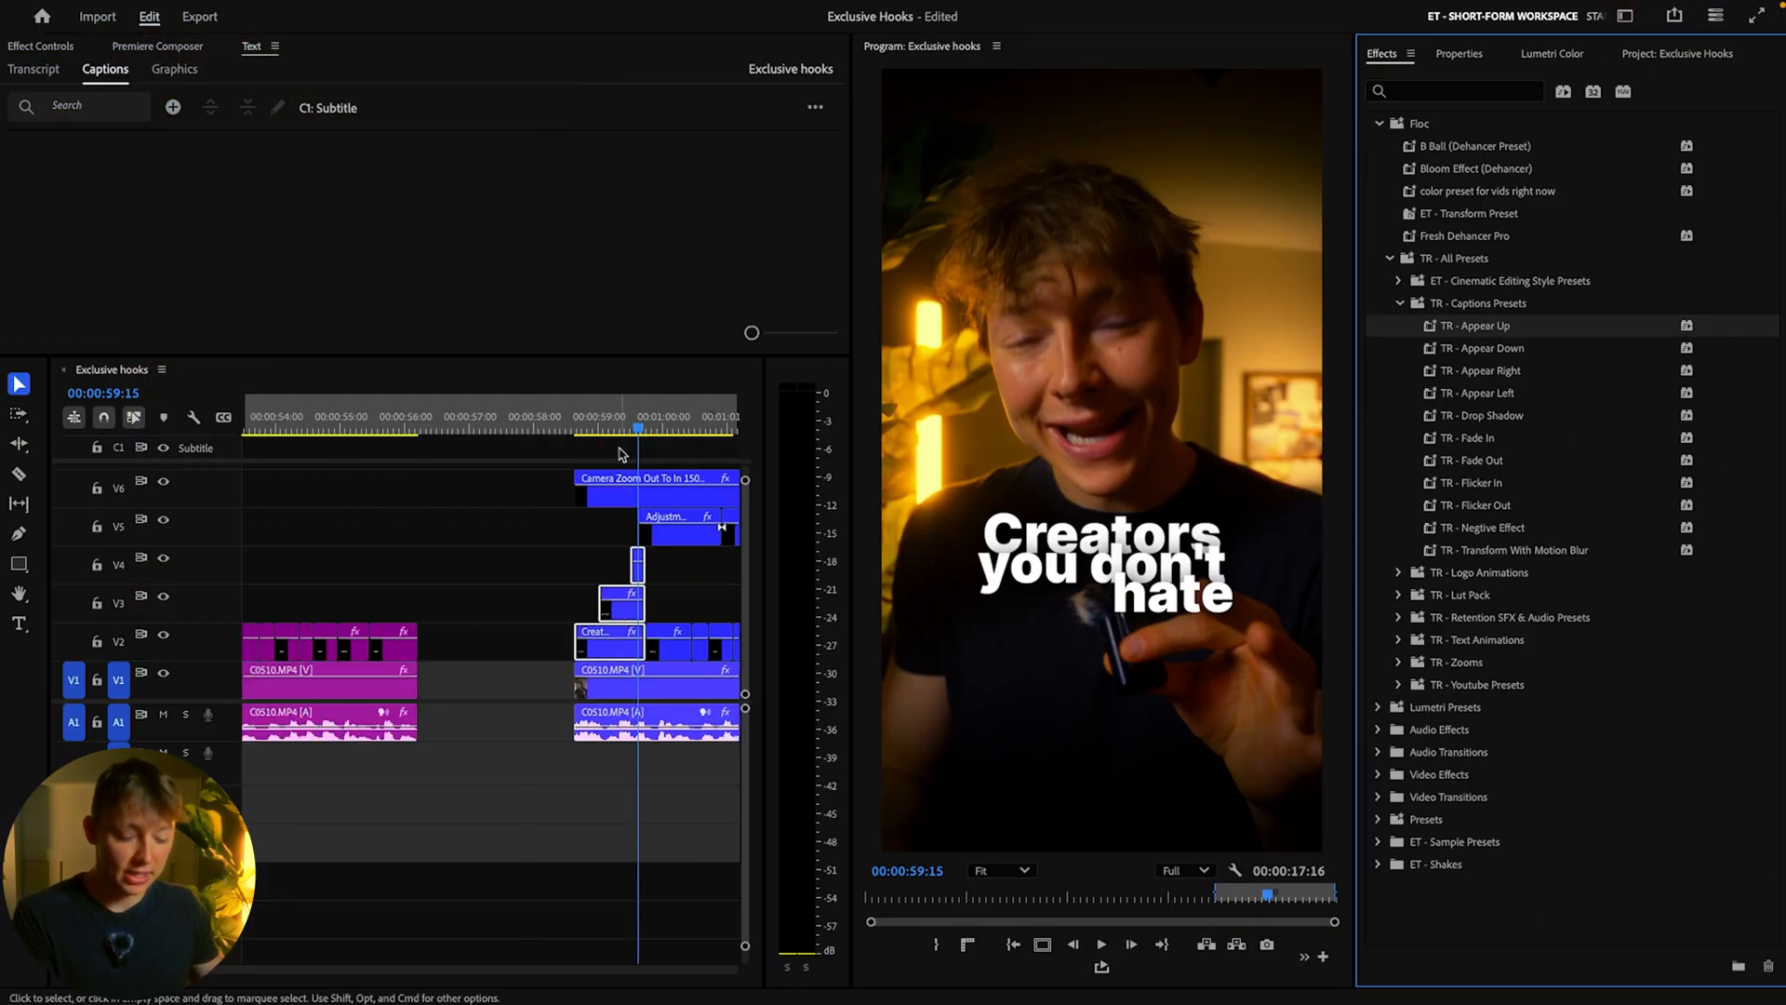
pyautogui.hscroll(3, 617, 465)
pyautogui.moveTo(479, 433); pyautogui.dragTo(442, 432)
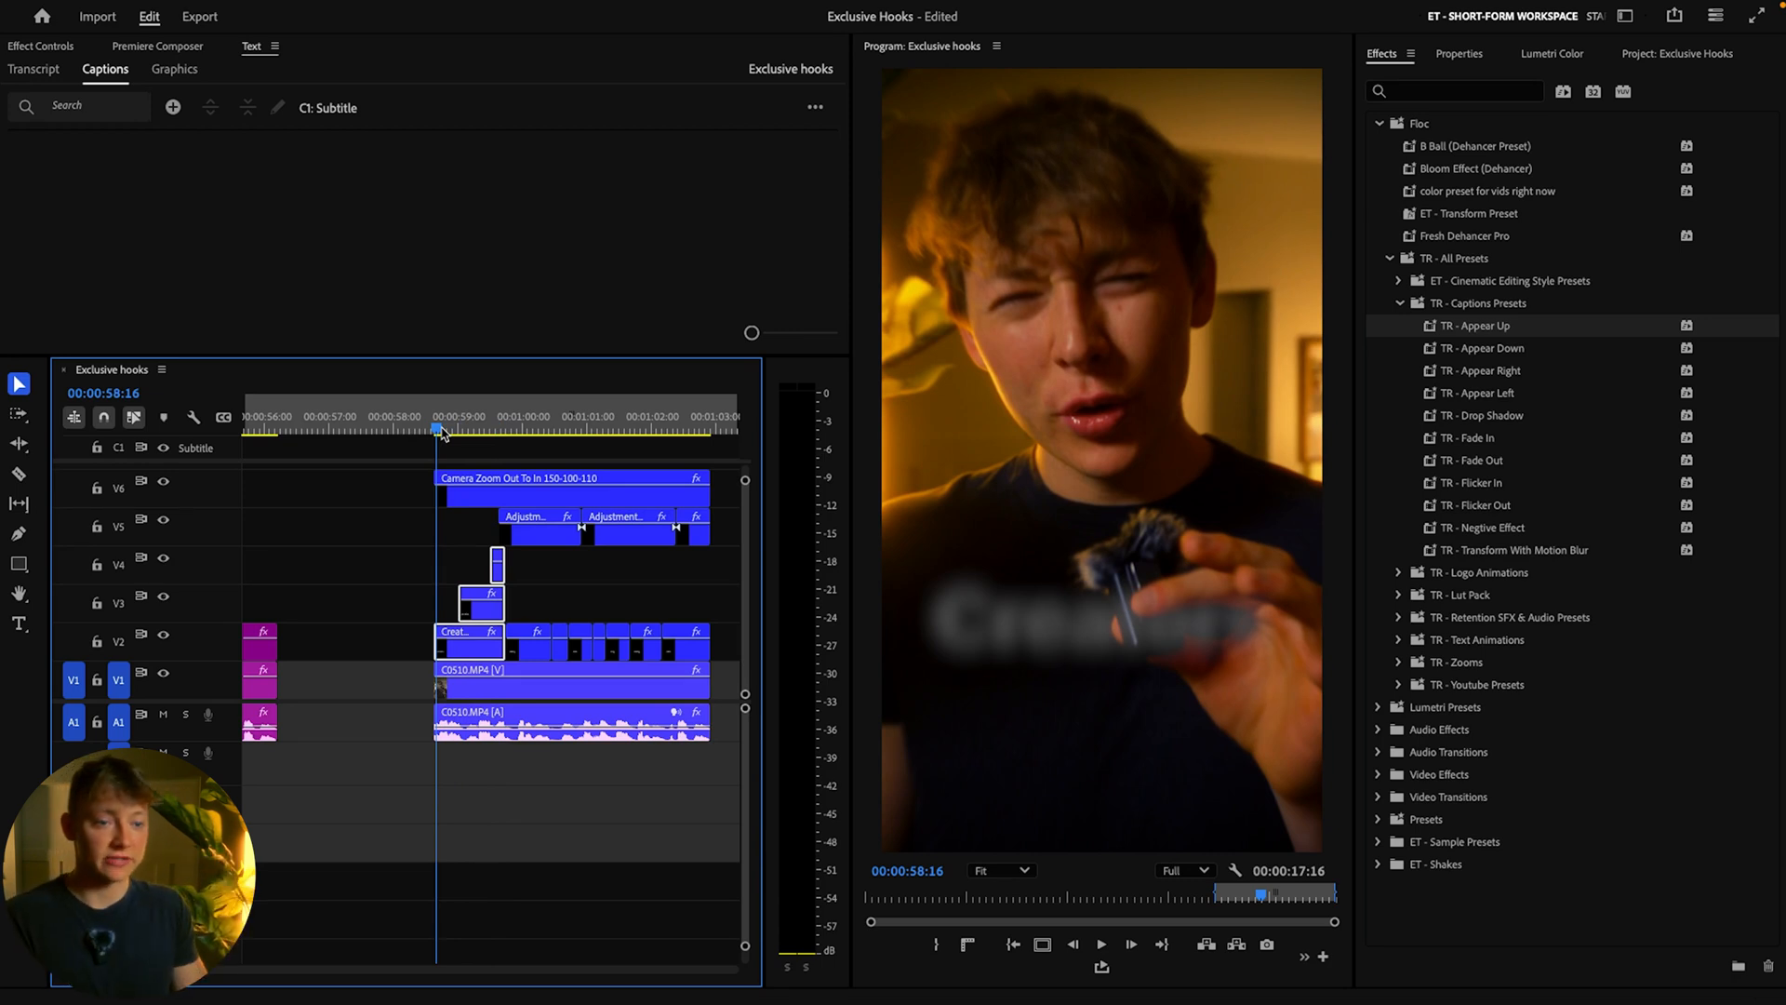
pyautogui.press('space')
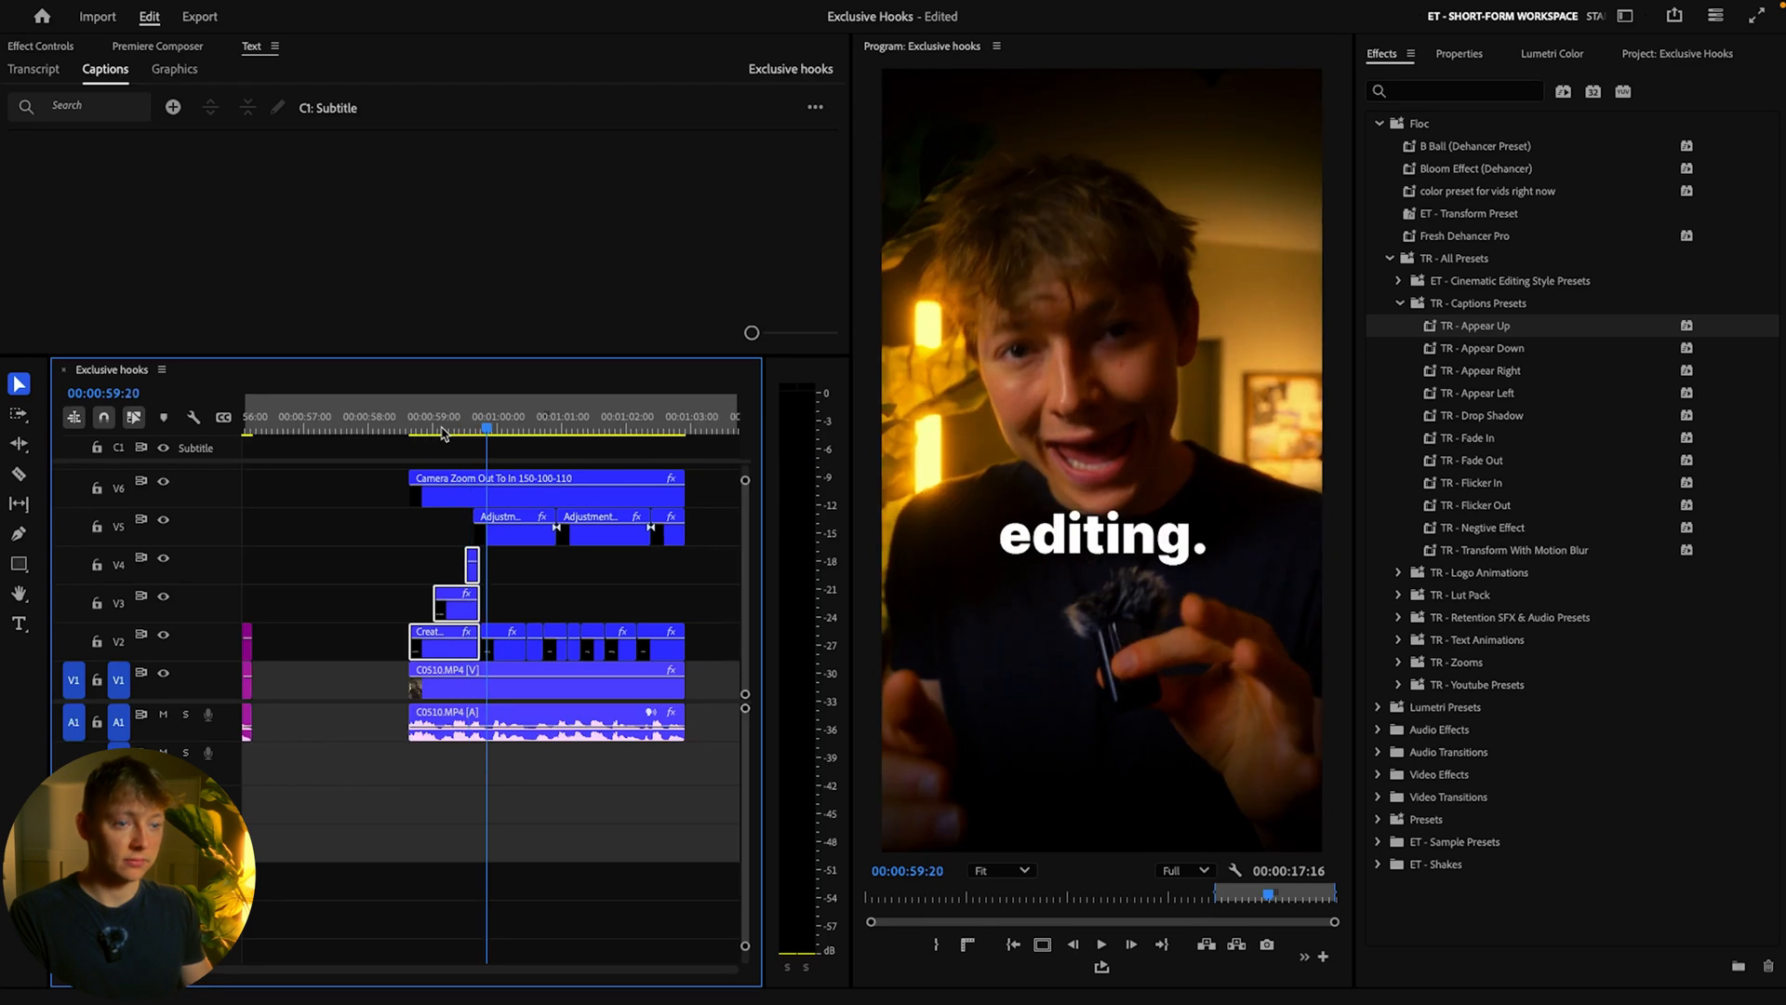
pyautogui.press('space')
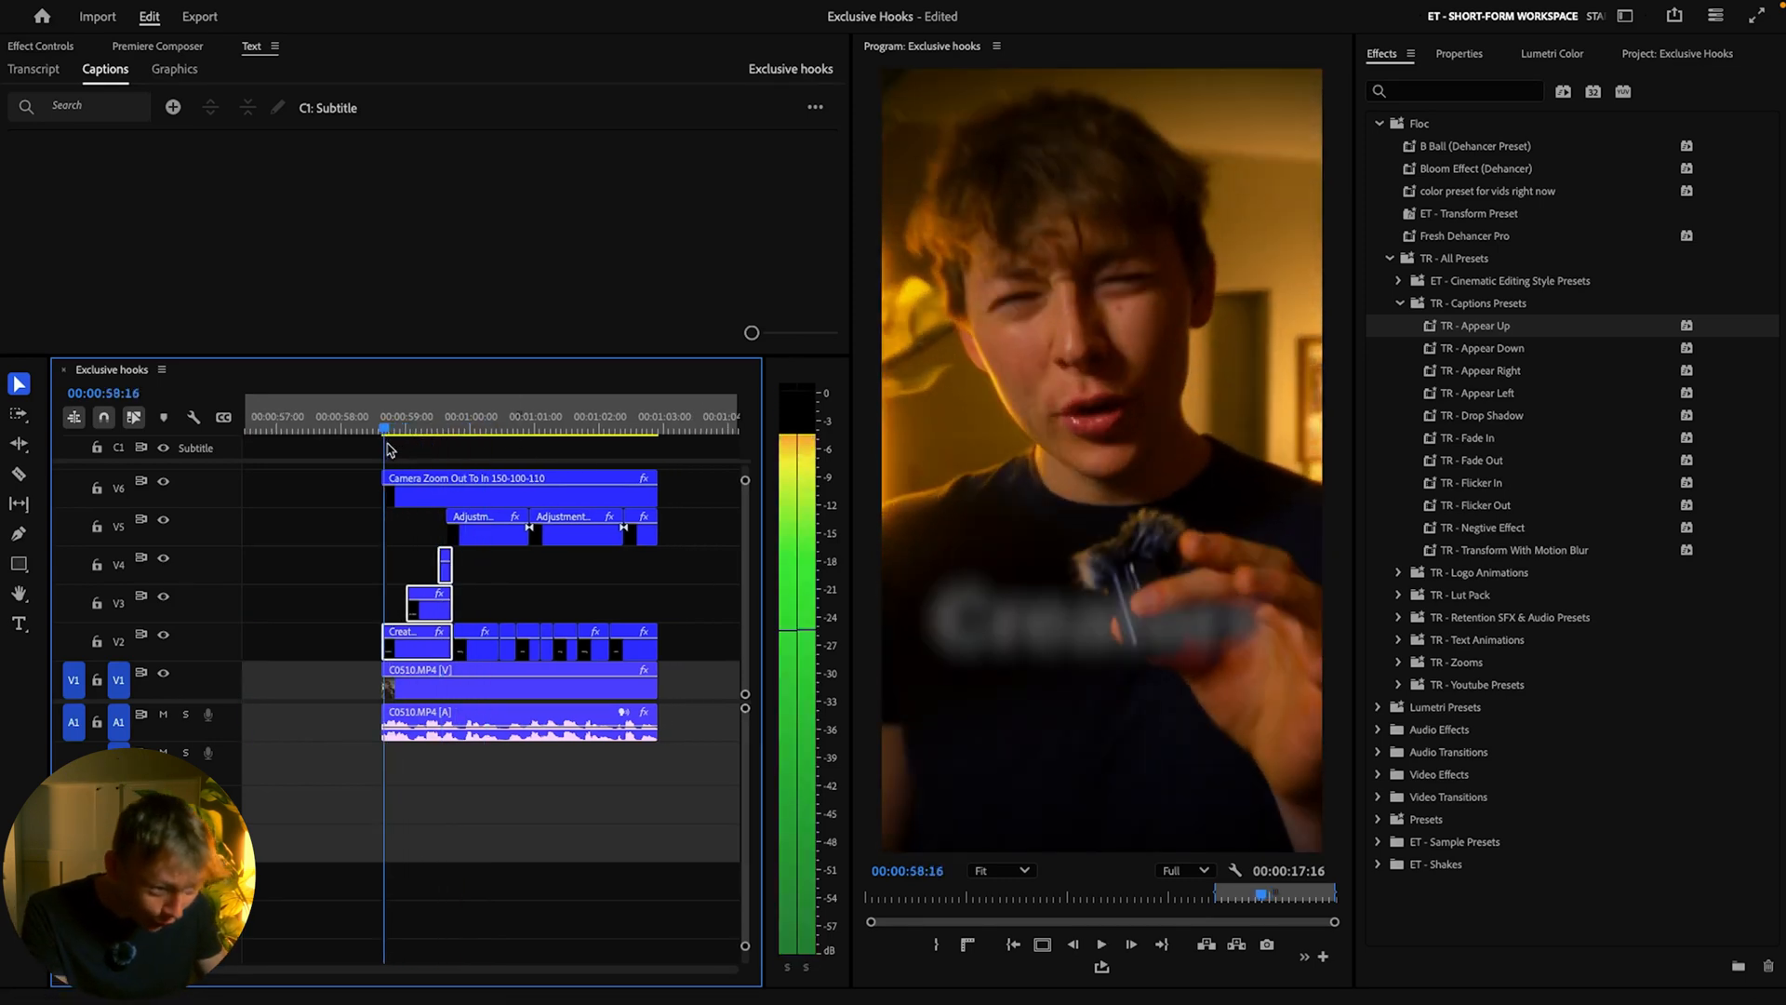
pyautogui.press('space')
pyautogui.press('space')
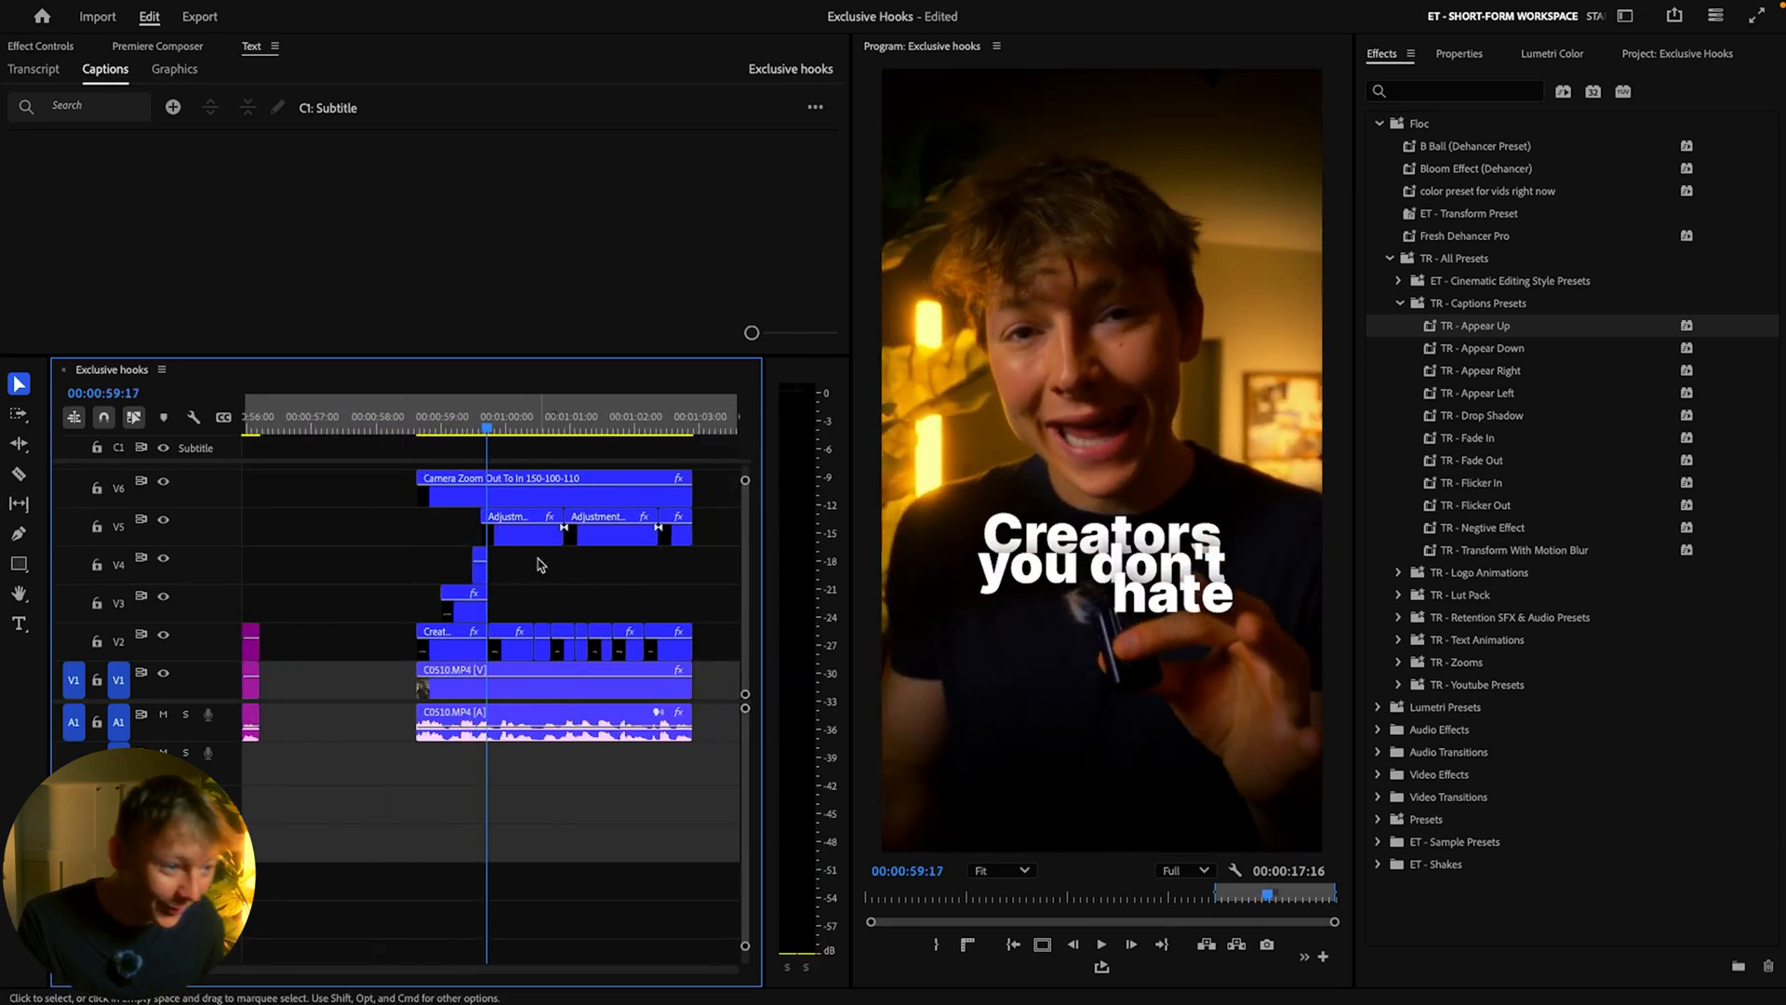
# Step: Stack the second hook's "editing. You hate" and "how long editing" captions as two three-line layouts across tracks V2 to V4
pyautogui.scroll(8, 537, 565)
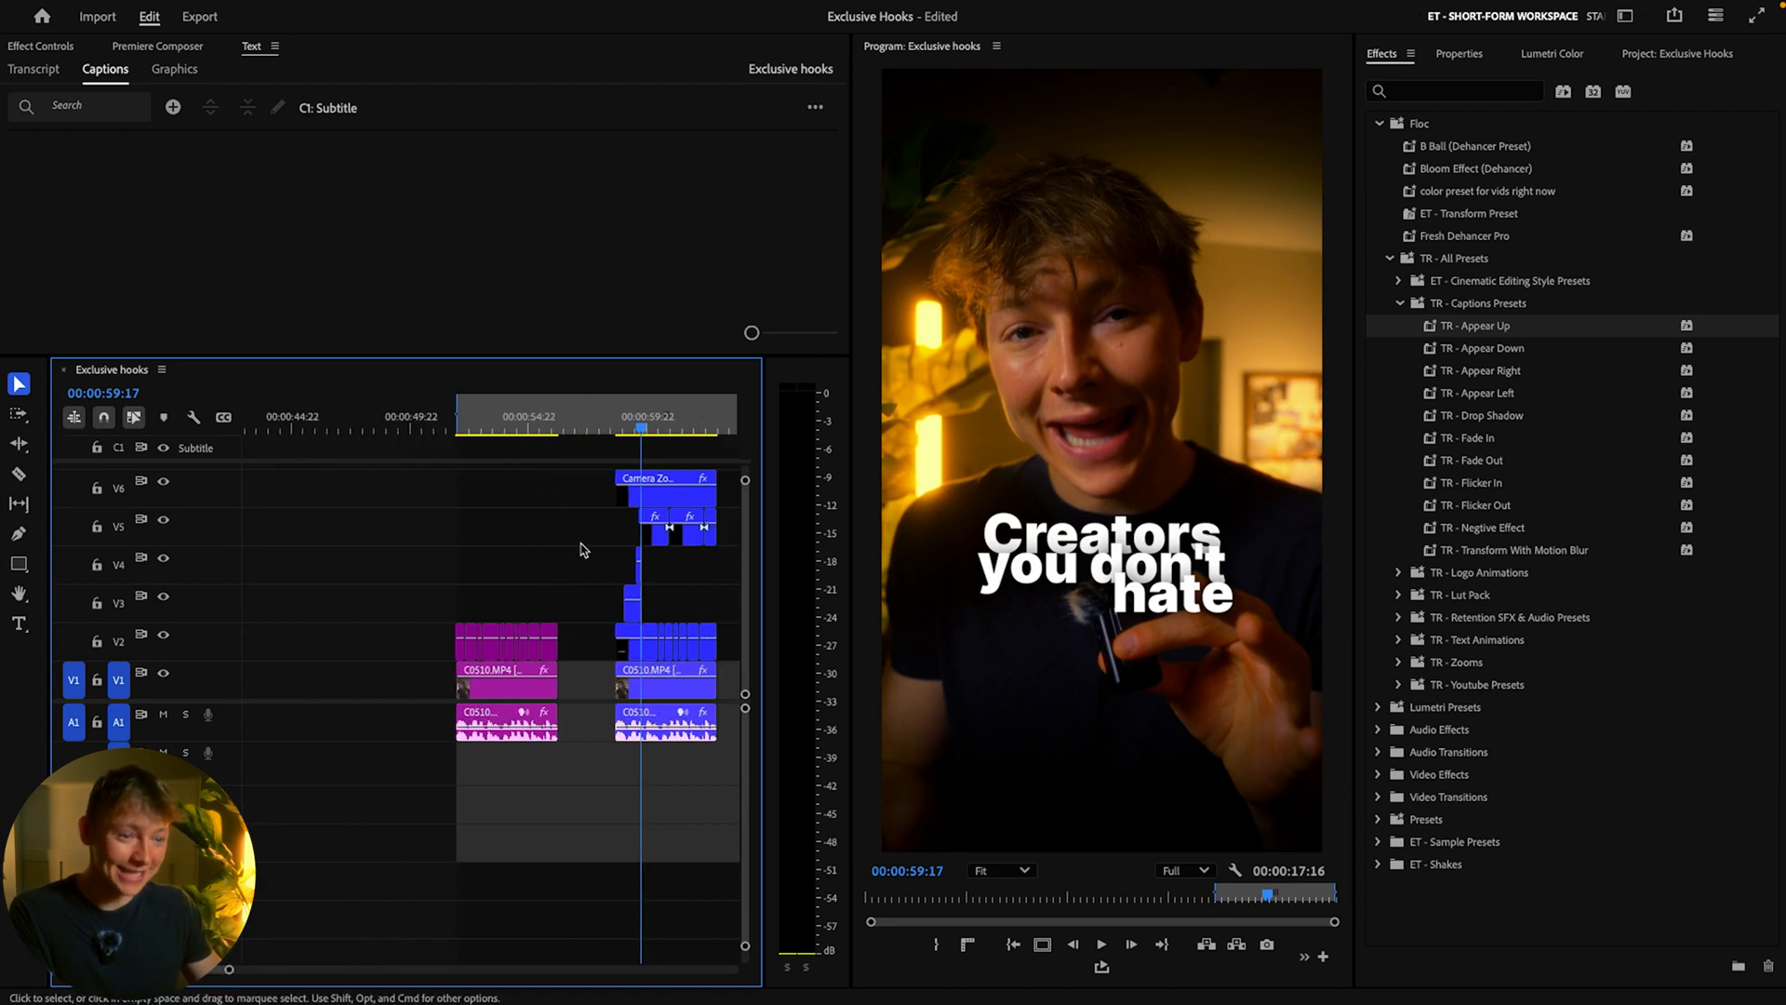
pyautogui.scroll(-5, 583, 549)
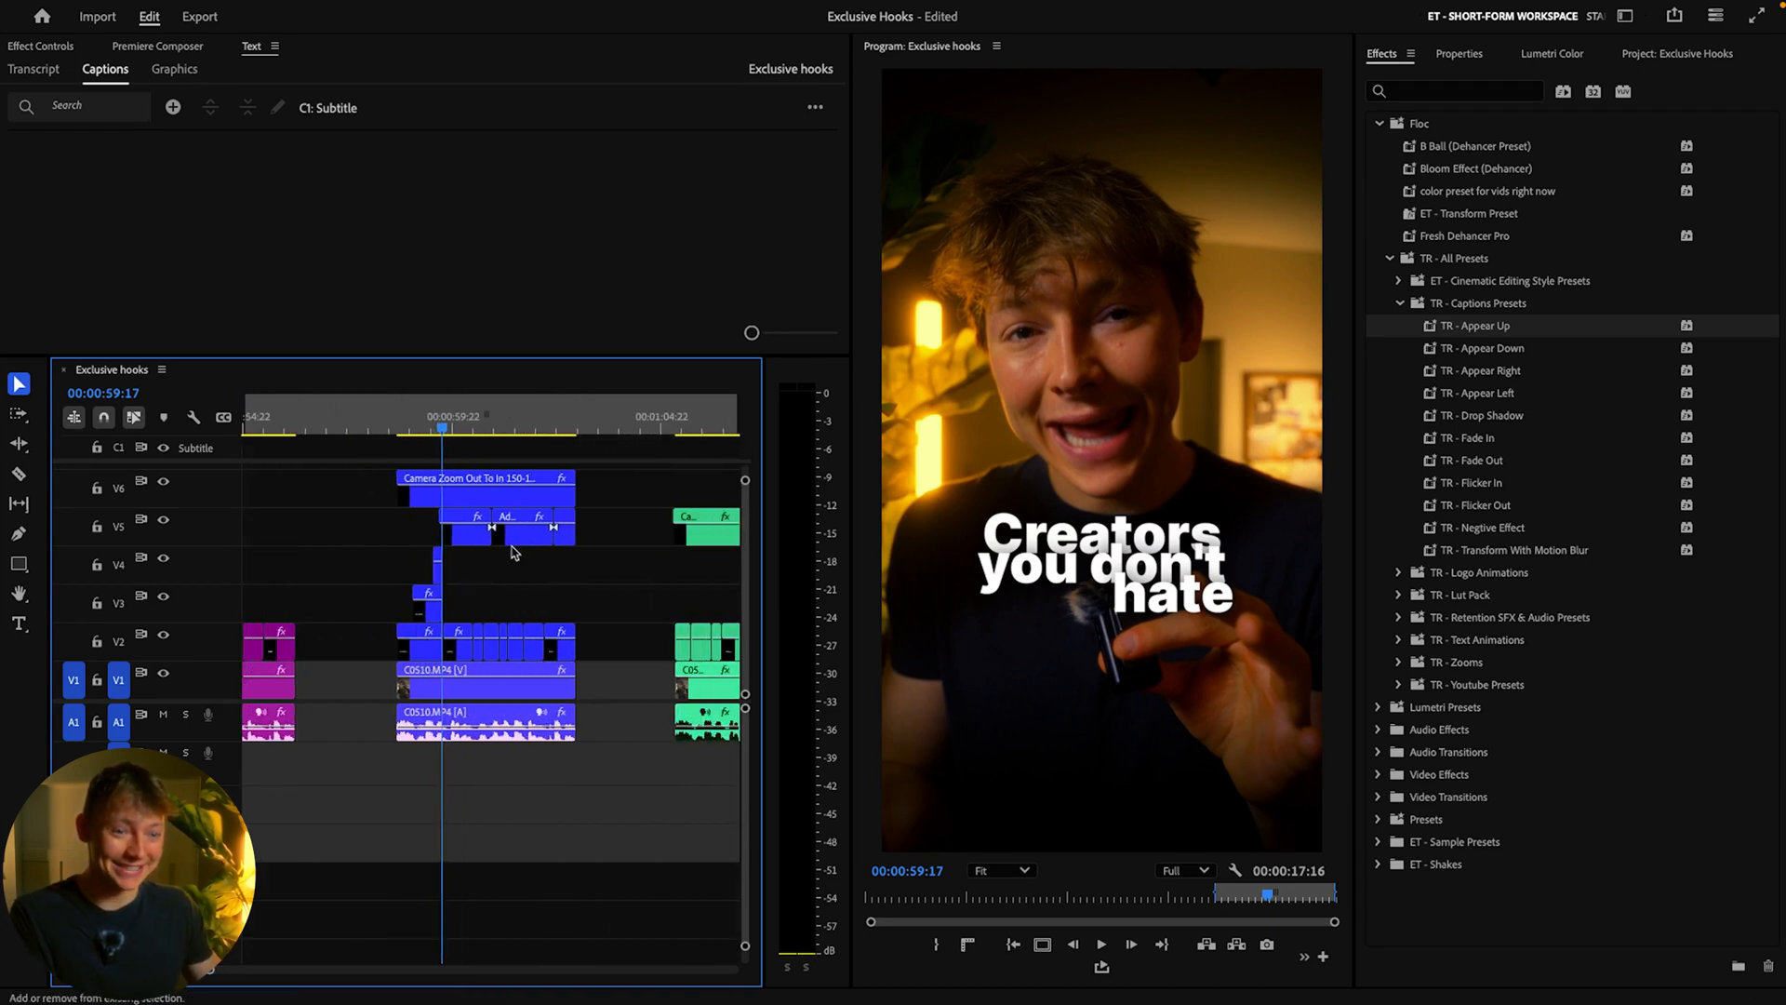
pyautogui.moveTo(473, 651); pyautogui.dragTo(479, 609)
pyautogui.press('=')
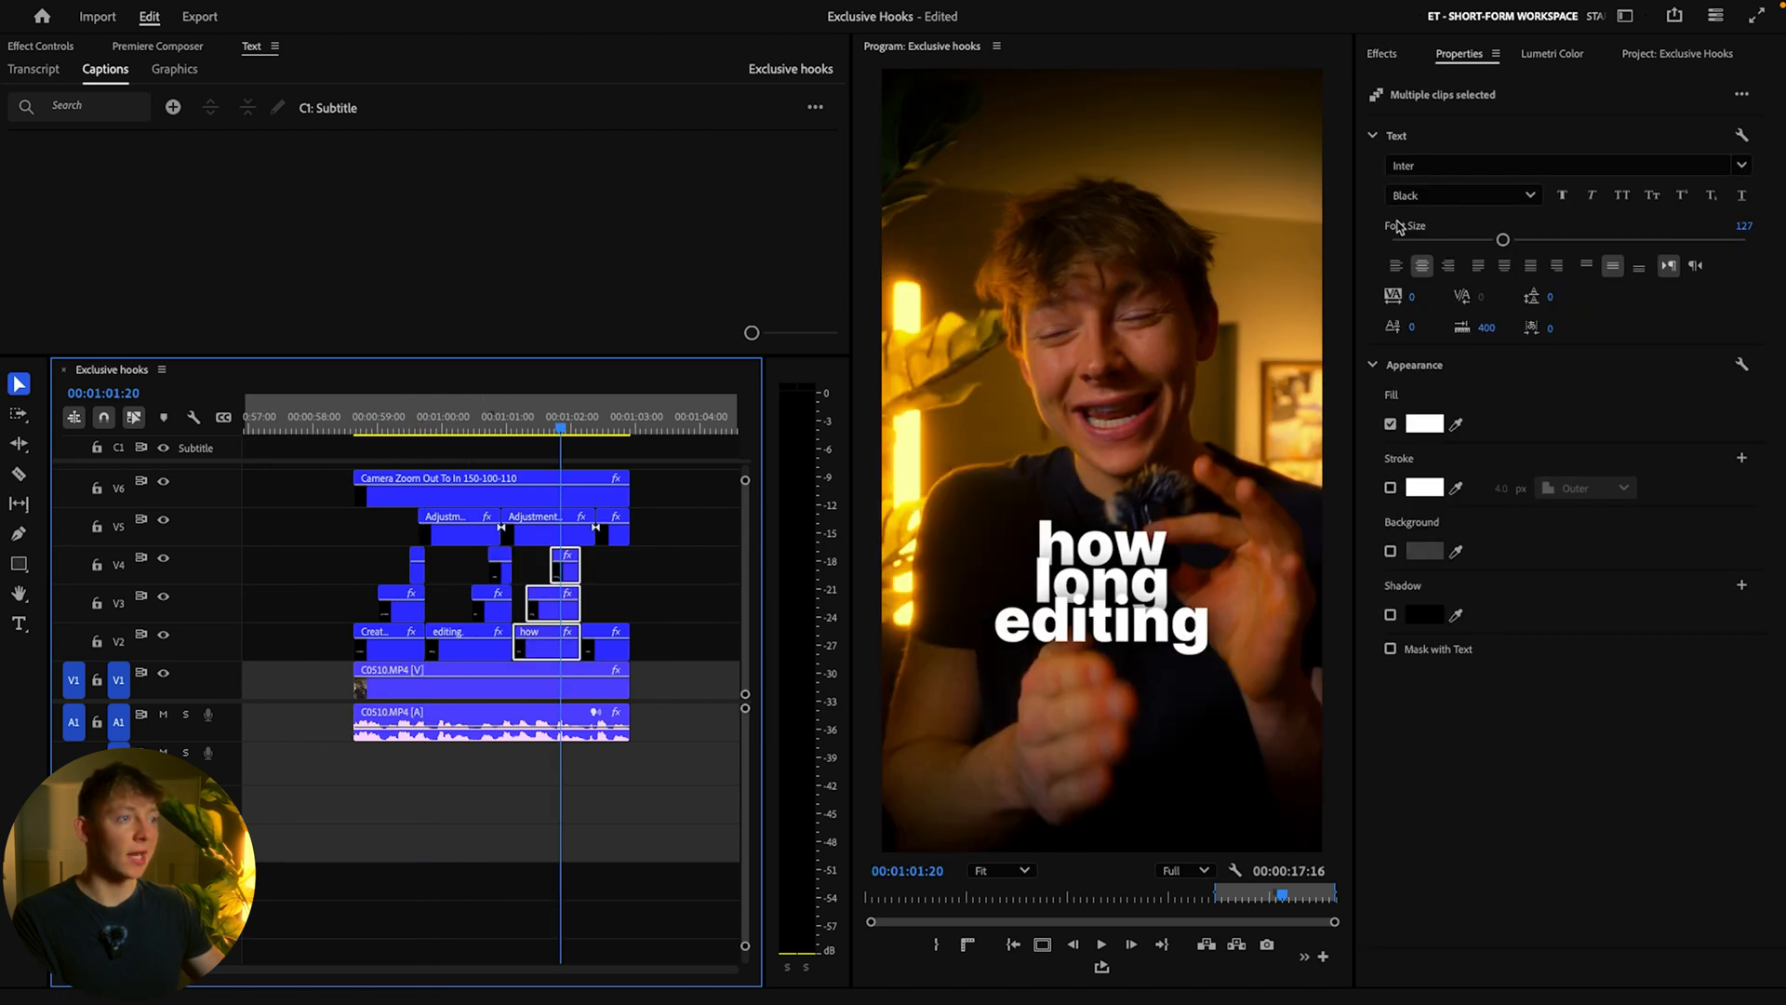
# Step: Apply the TR - Appear Right and TR - Flicker In caption presets to the stacked "how long editing" captions
pyautogui.click(1383, 53)
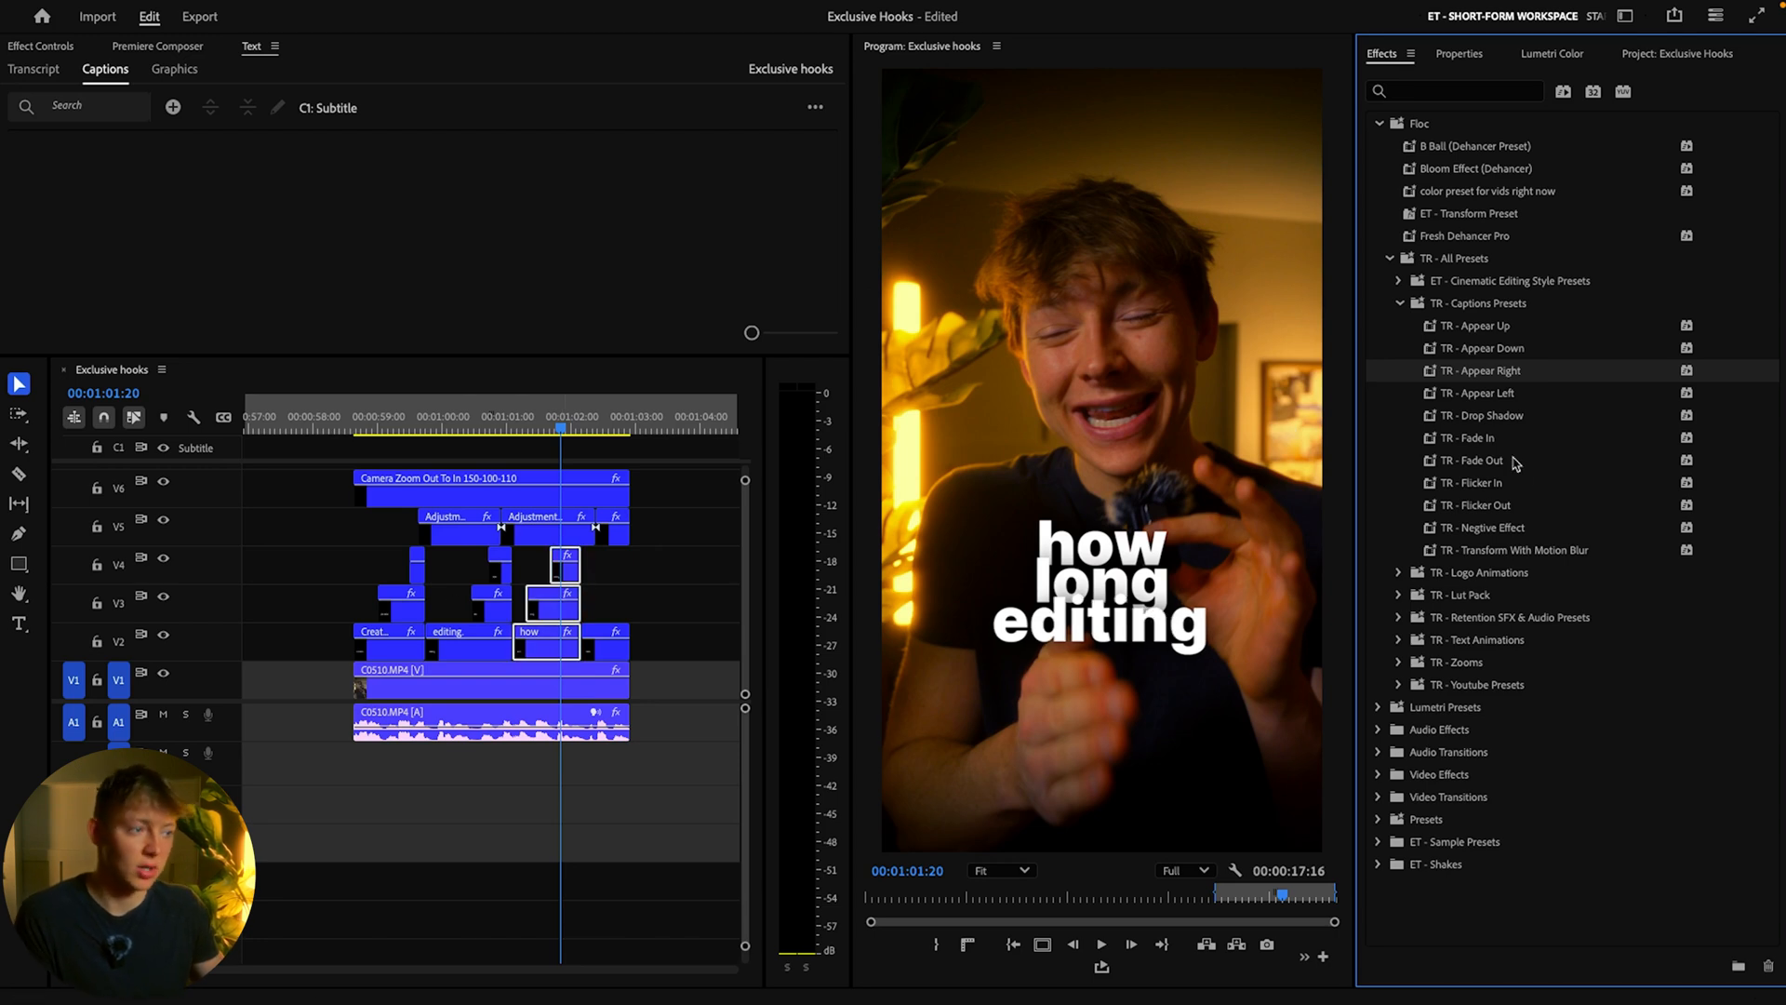
pyautogui.click(441, 569)
pyautogui.press('Up')
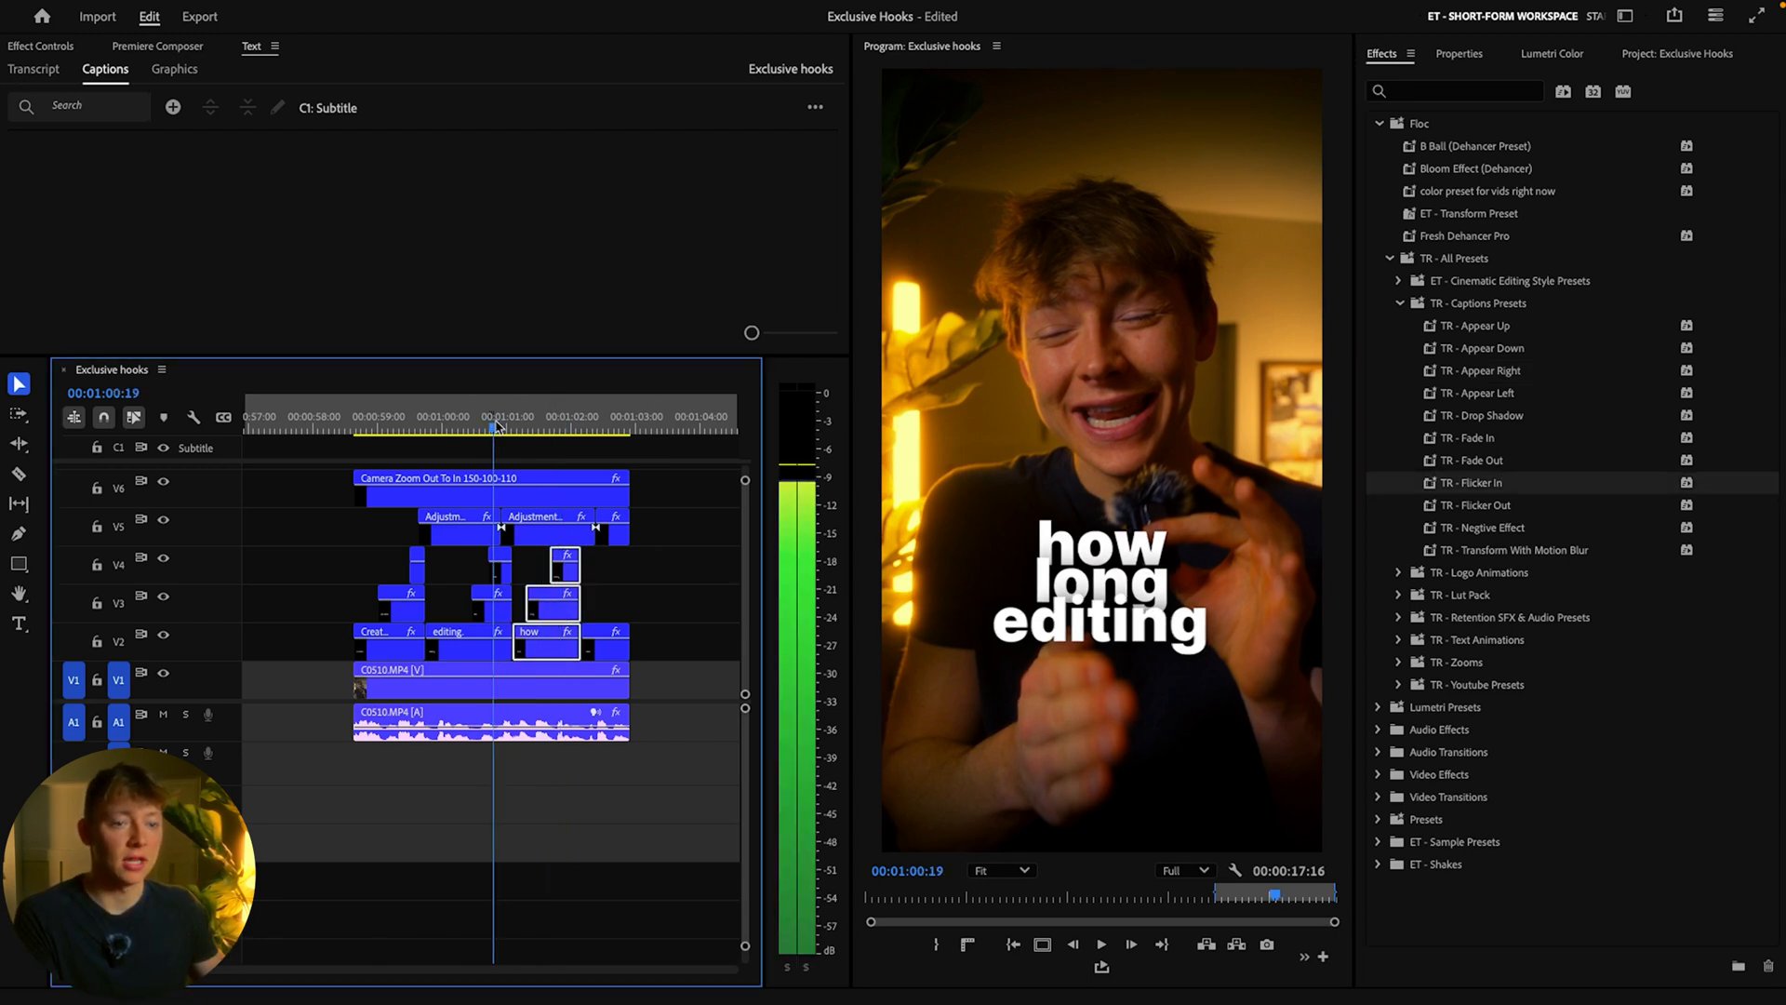
# Step: Apply the TR - Appear Left and TR - Negtive Effect presets to the stacked "editing. You hate" captions
pyautogui.moveTo(441, 570); pyautogui.dragTo(507, 646)
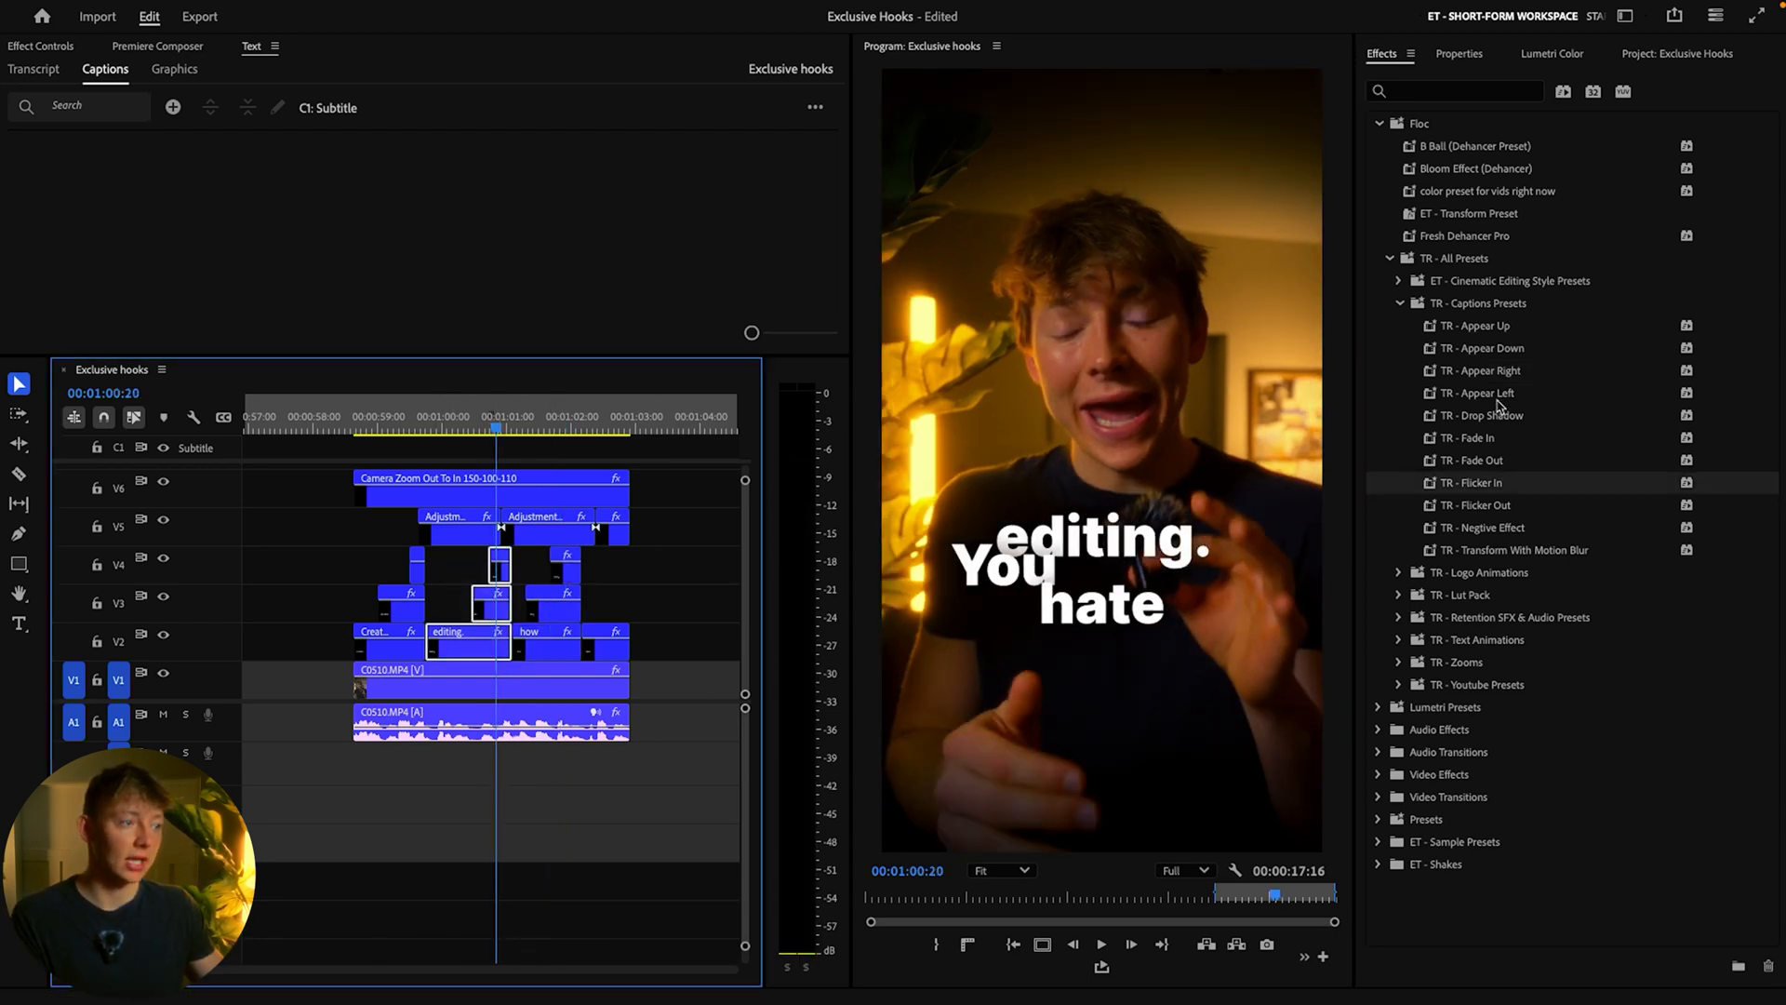
pyautogui.moveTo(1495, 401); pyautogui.dragTo(1305, 462)
pyautogui.moveTo(477, 582); pyautogui.dragTo(478, 583)
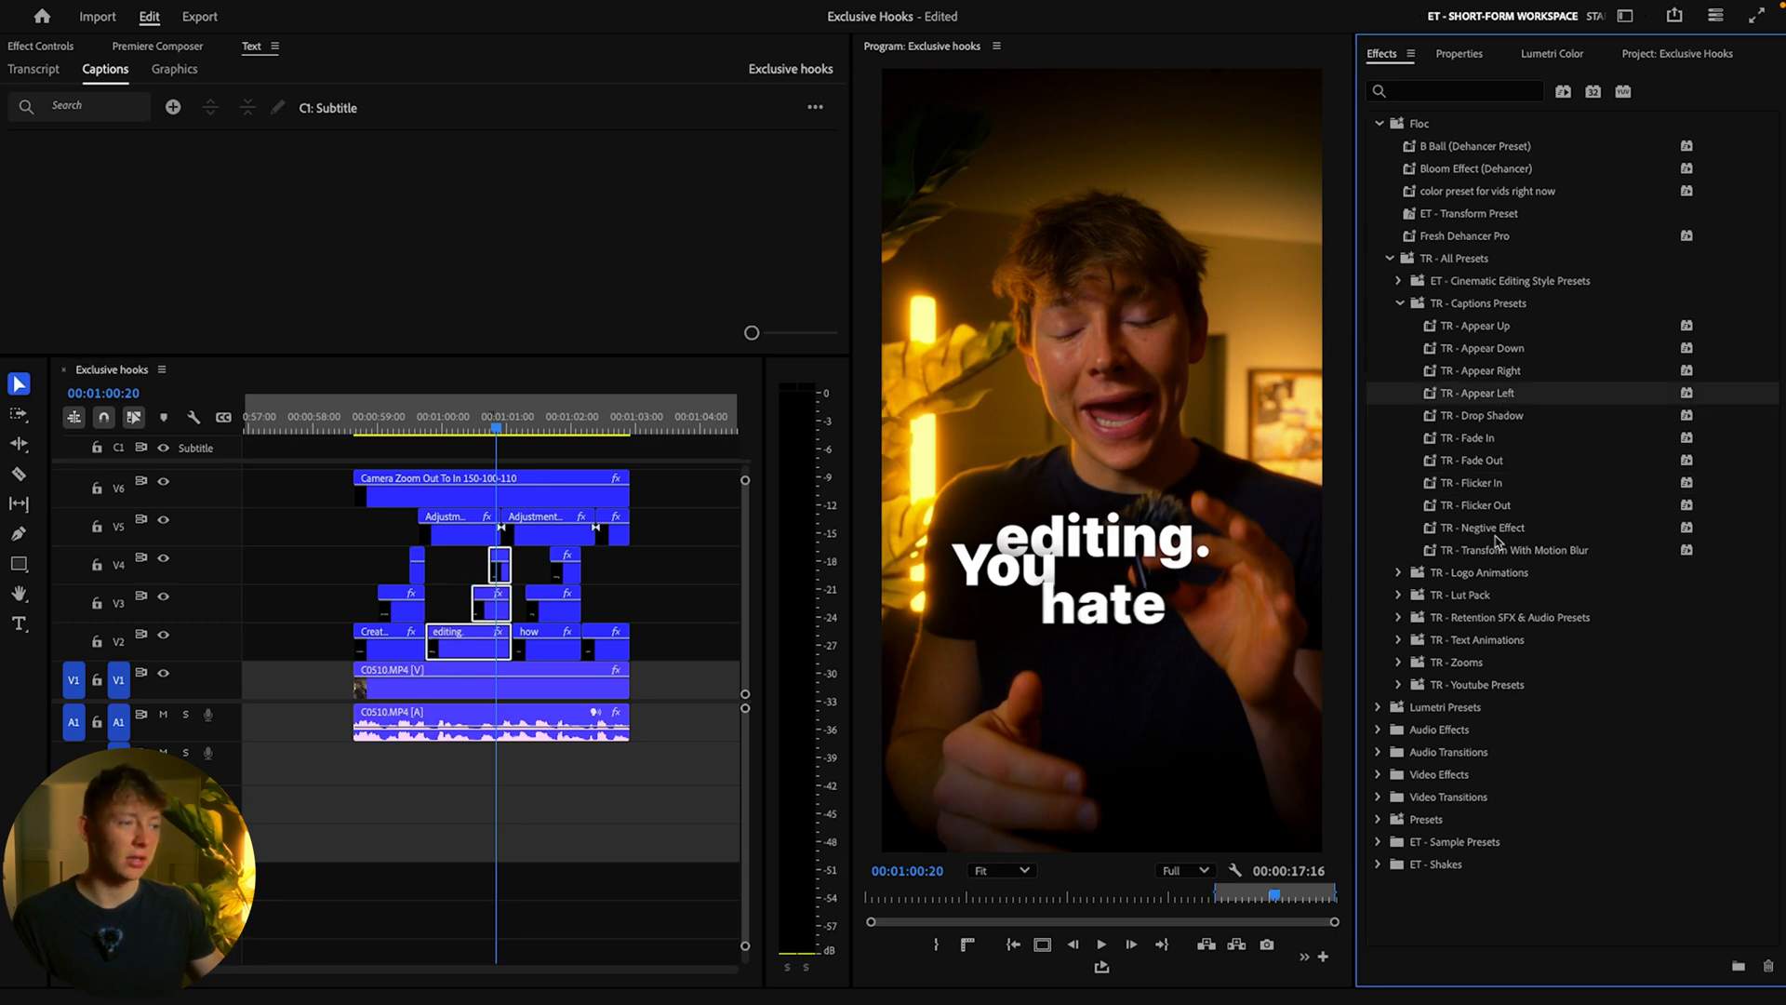
pyautogui.moveTo(1519, 536); pyautogui.dragTo(502, 618)
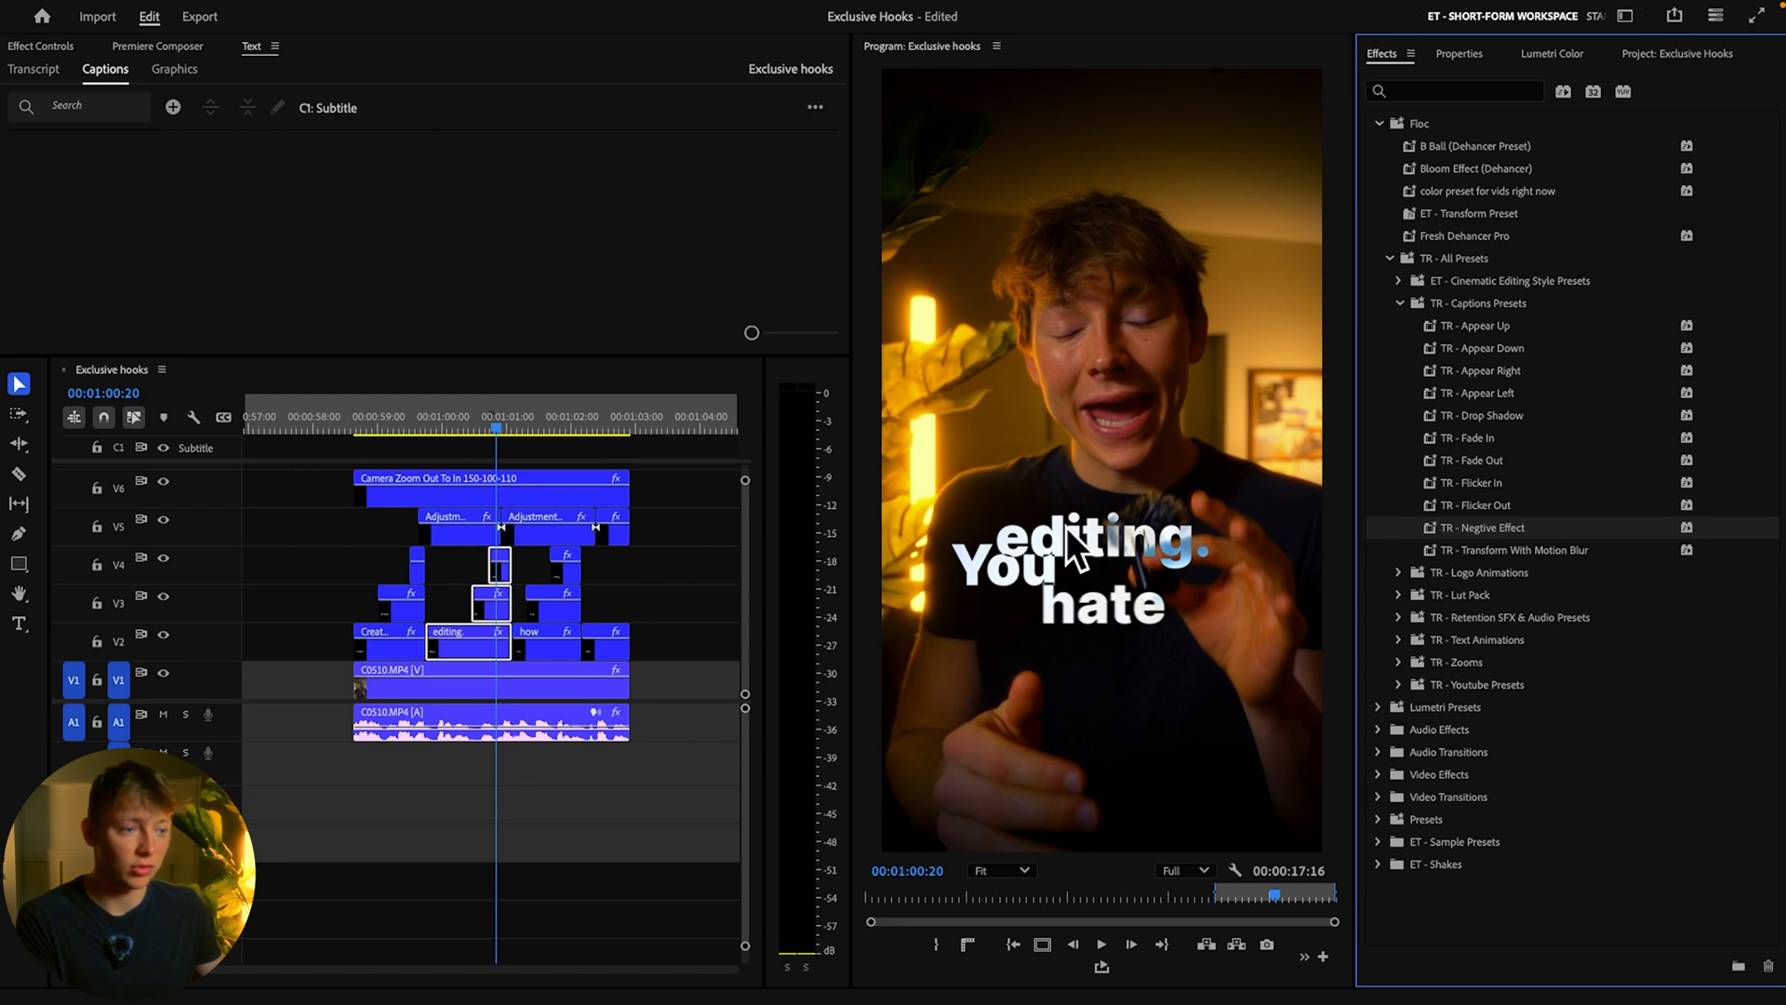
# Step: Play back the second hook from its start with the new caption animations
pyautogui.click(350, 429)
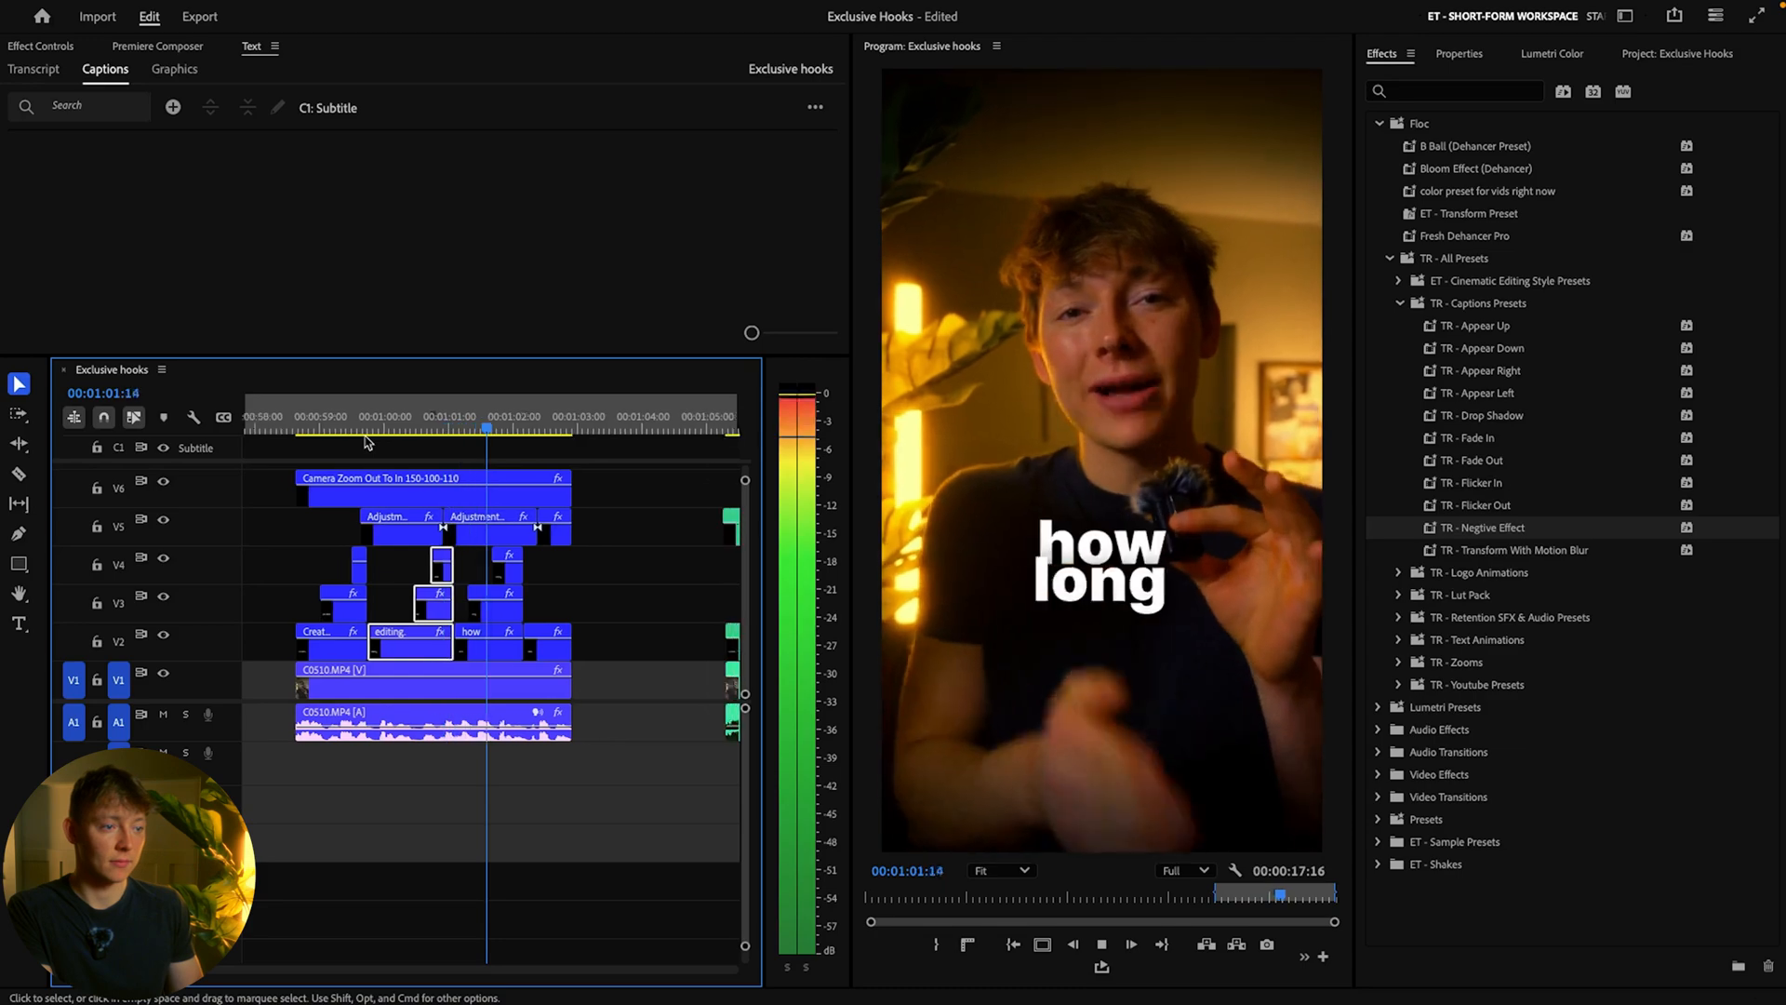
pyautogui.press('space')
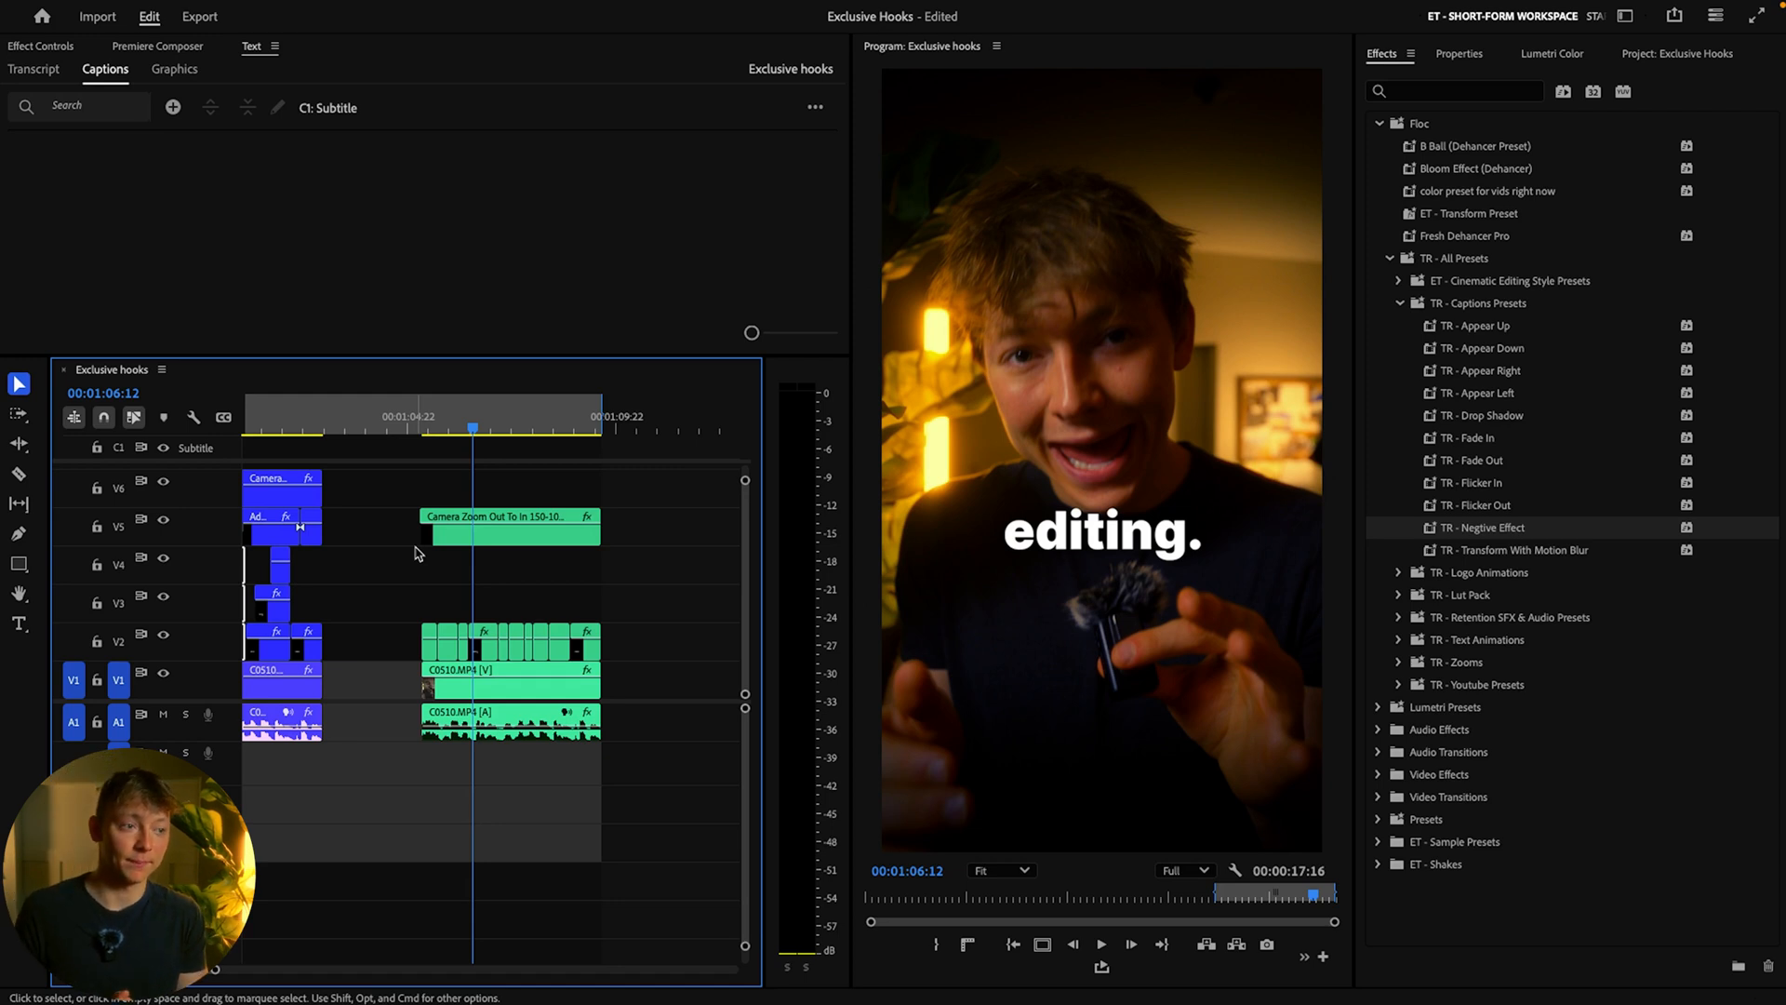
# Step: Play back the third hook and extend its "You" caption on V2 slightly earlier over the preceding "editing." caption
pyautogui.press('space')
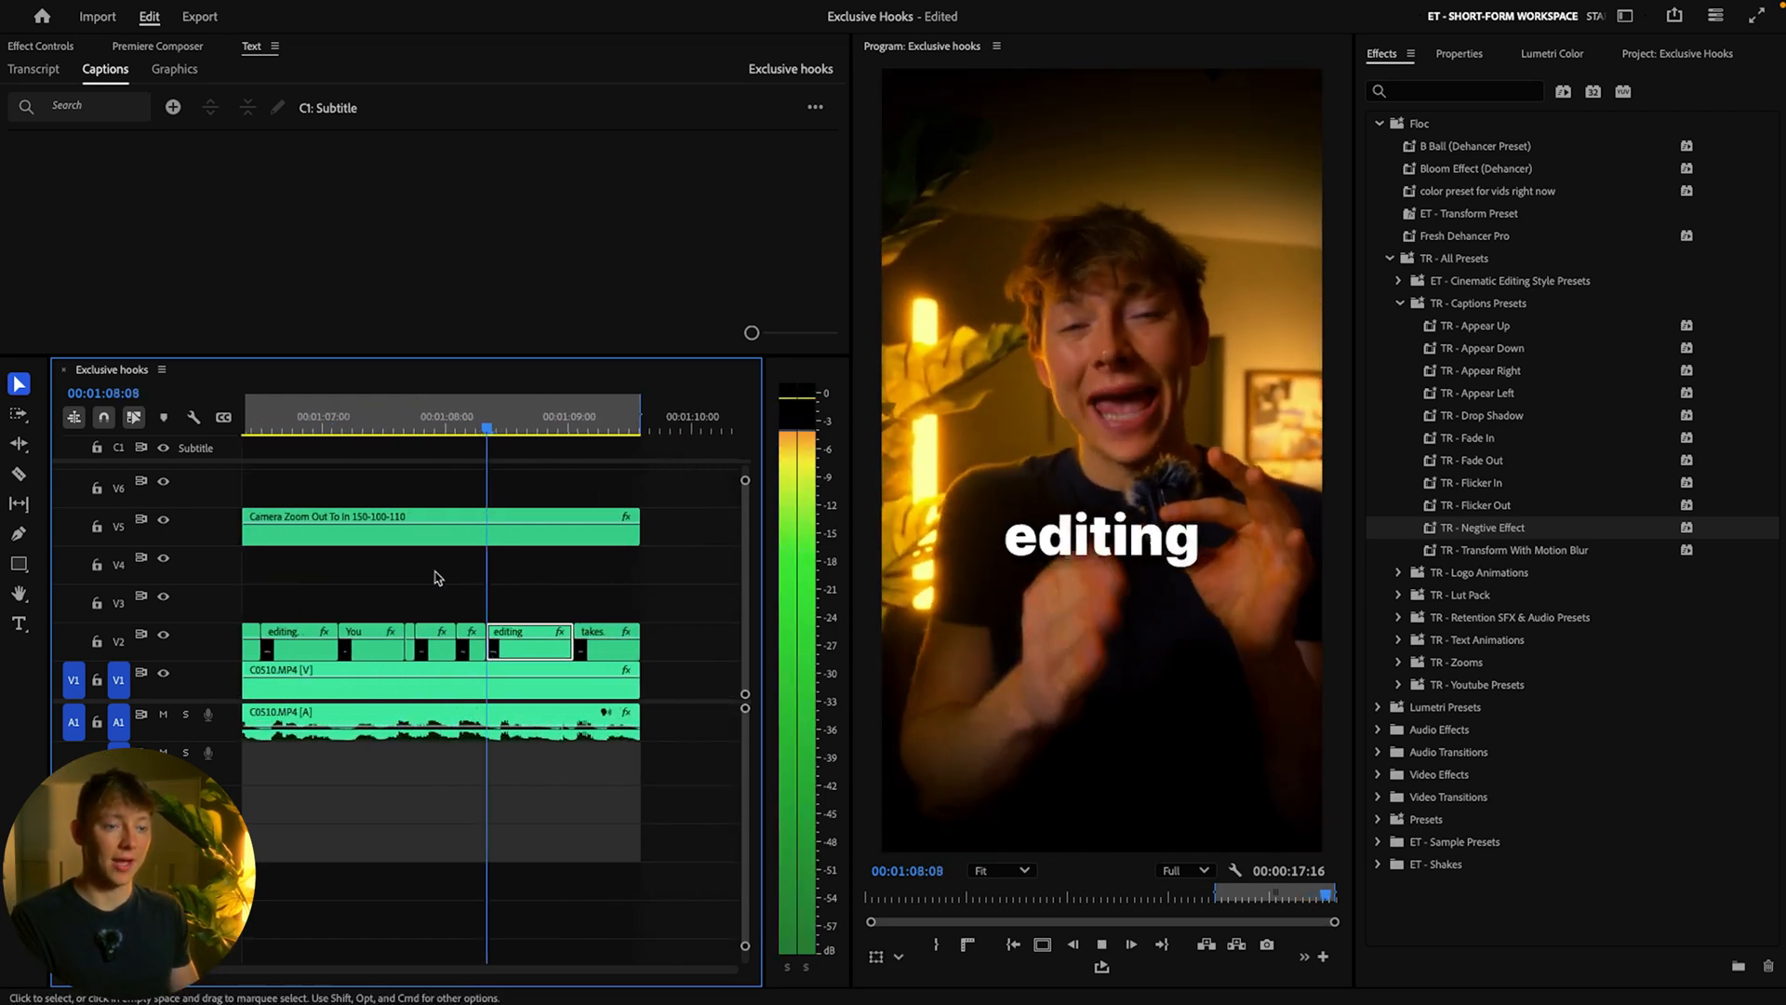
pyautogui.scroll(-6, 434, 576)
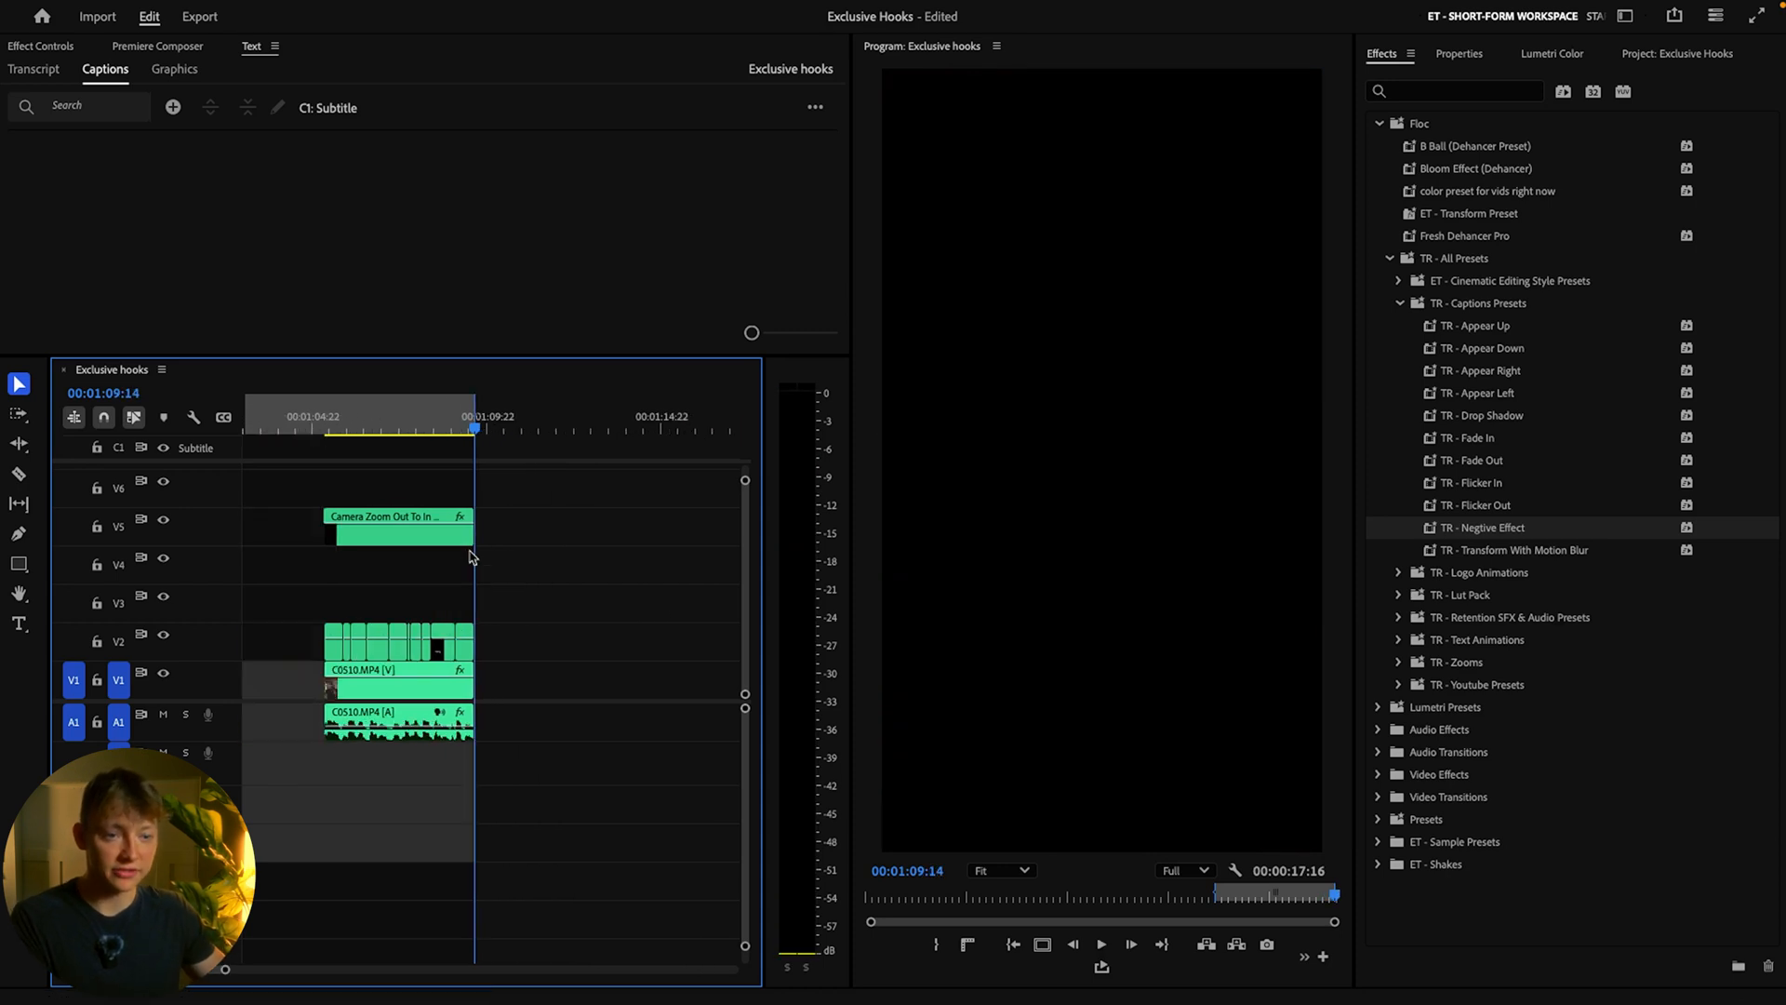
pyautogui.hscroll(-3, 470, 552)
pyautogui.moveTo(609, 421); pyautogui.dragTo(543, 425)
pyautogui.scroll(5, 544, 661)
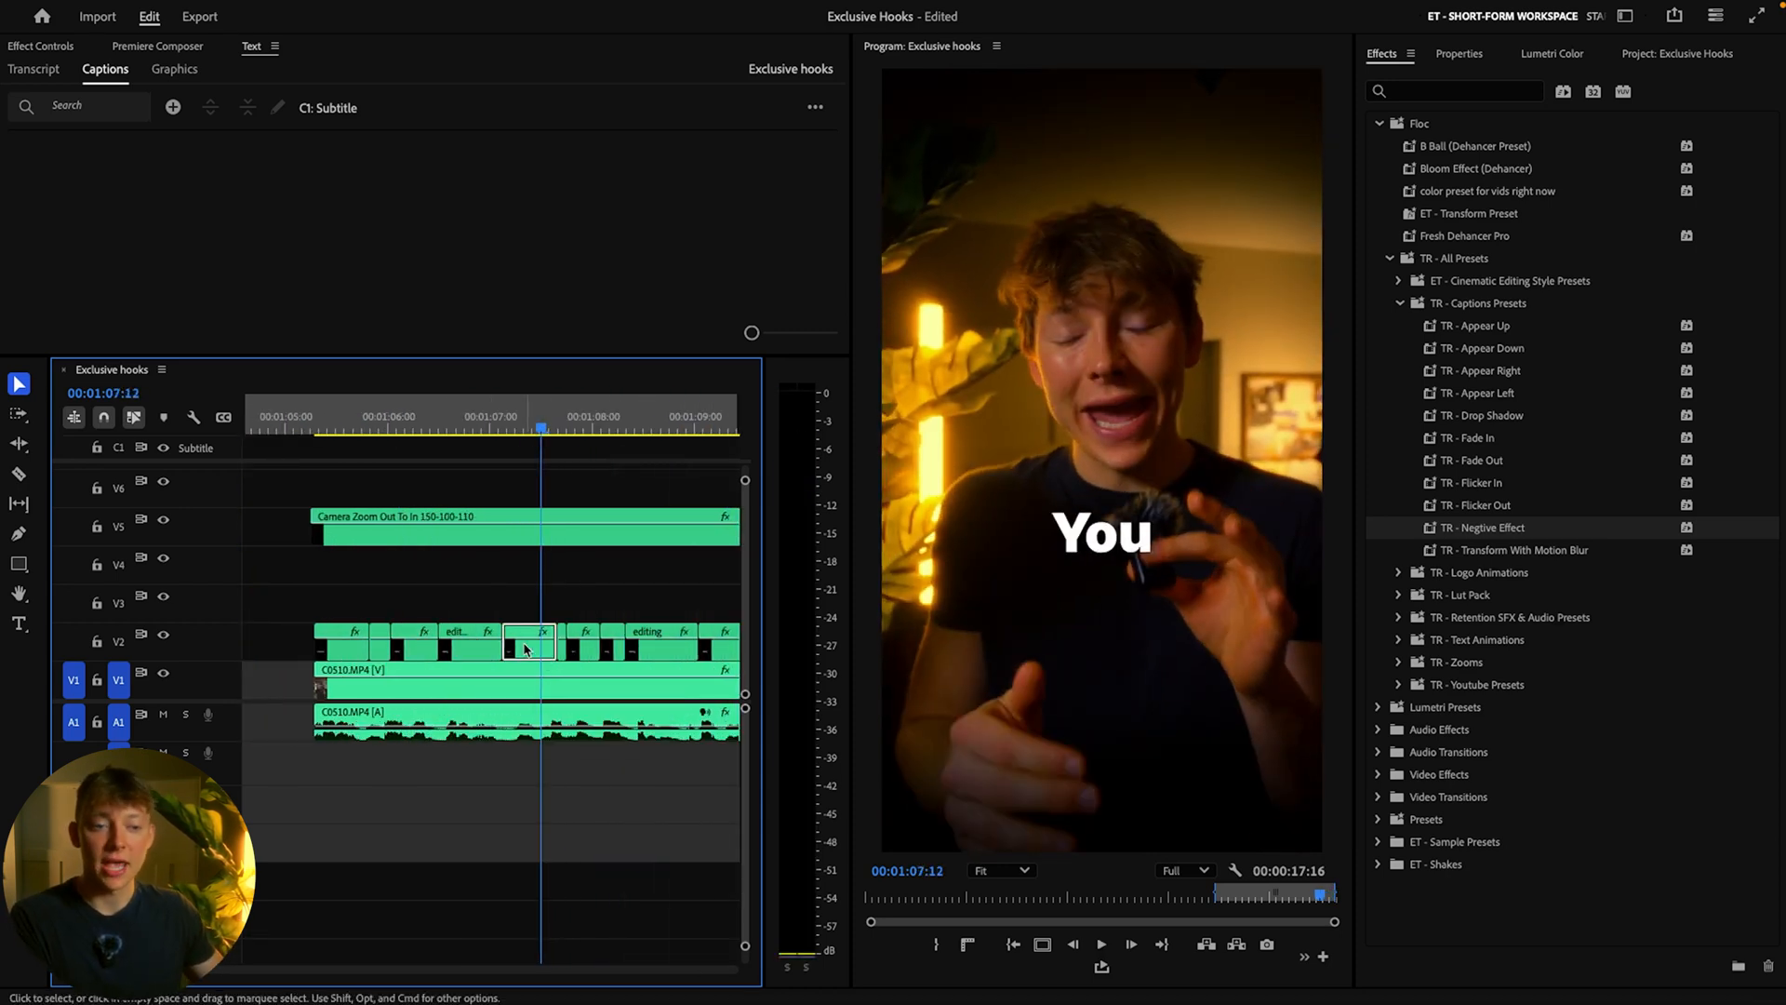
pyautogui.moveTo(500, 642); pyautogui.dragTo(484, 641)
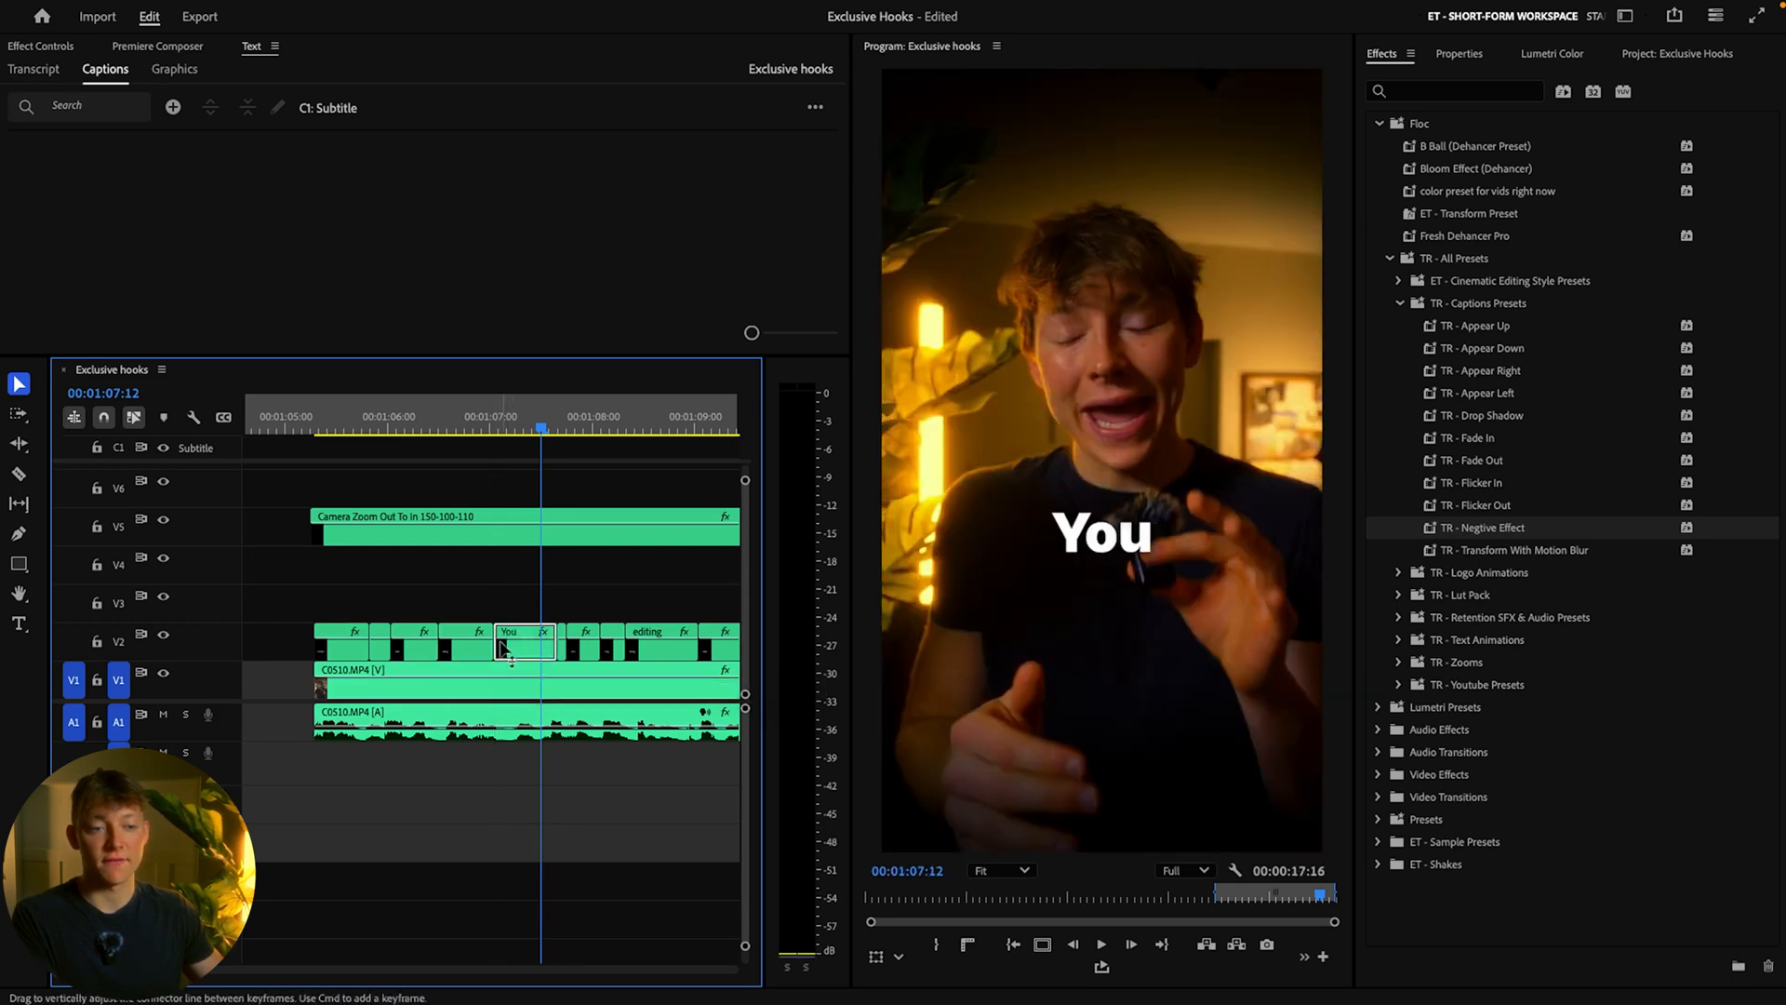
pyautogui.scroll(-5, 486, 591)
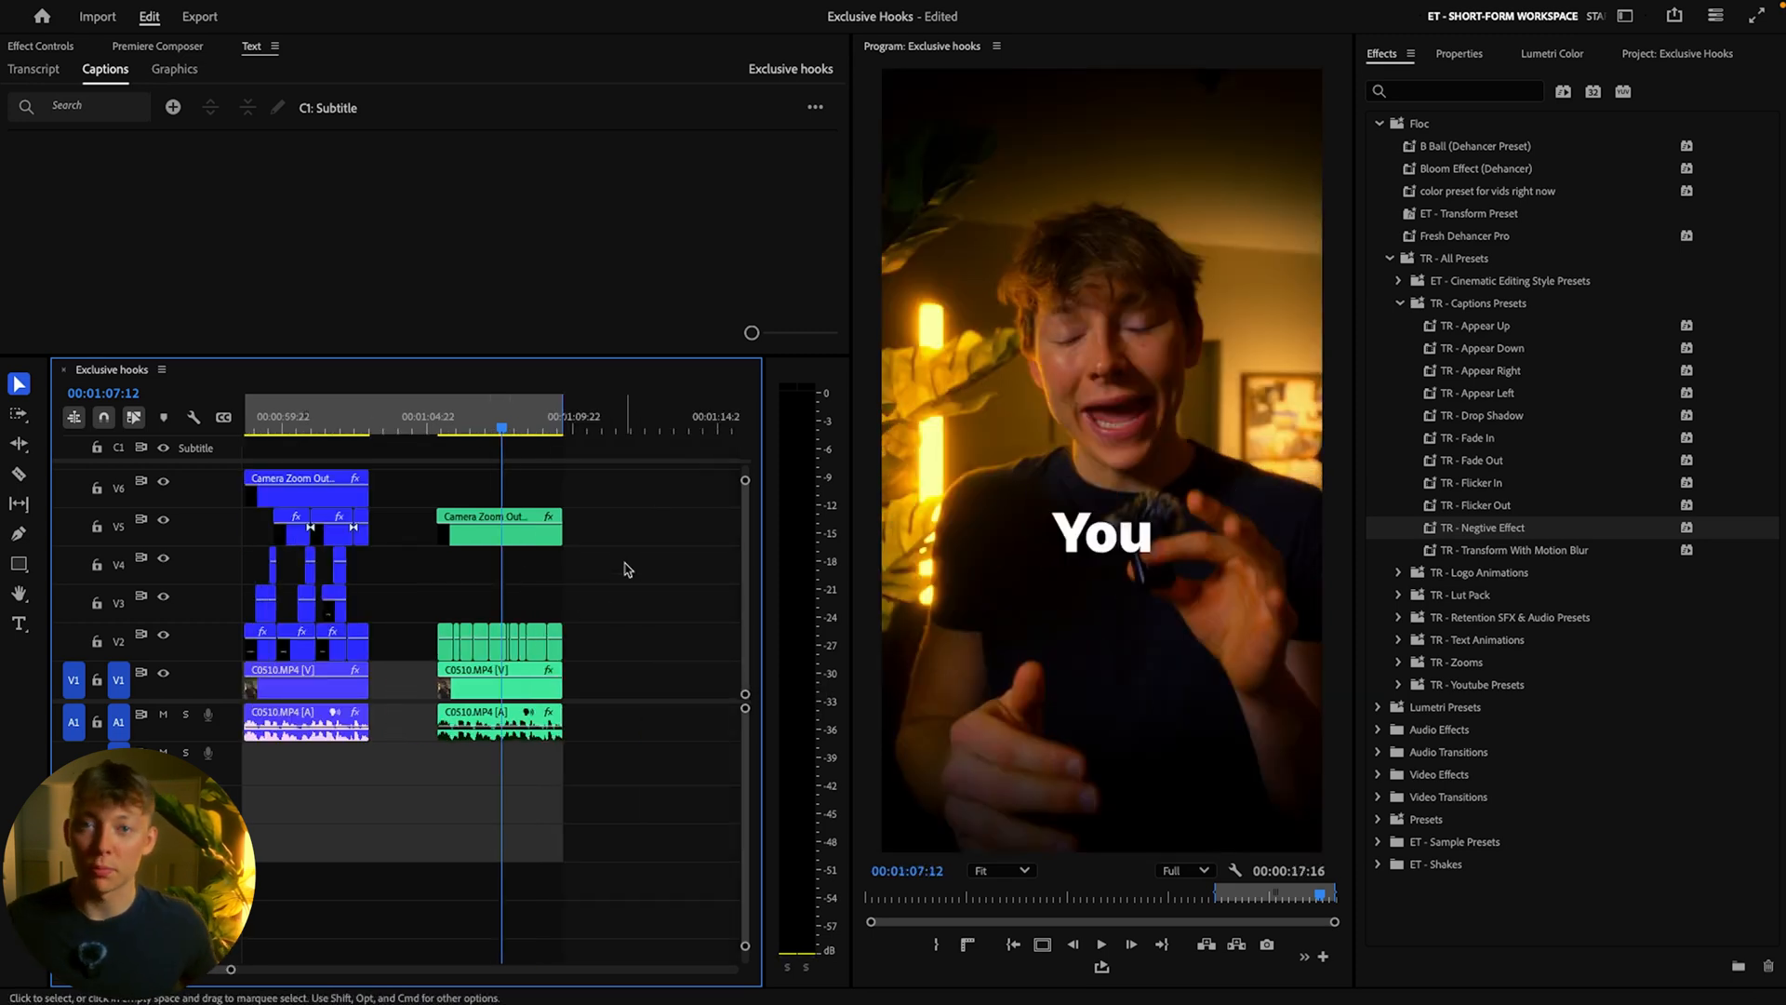
# Step: View the transcript of the Exclusive hooks sequence and return to its captions
pyautogui.click(221, 60)
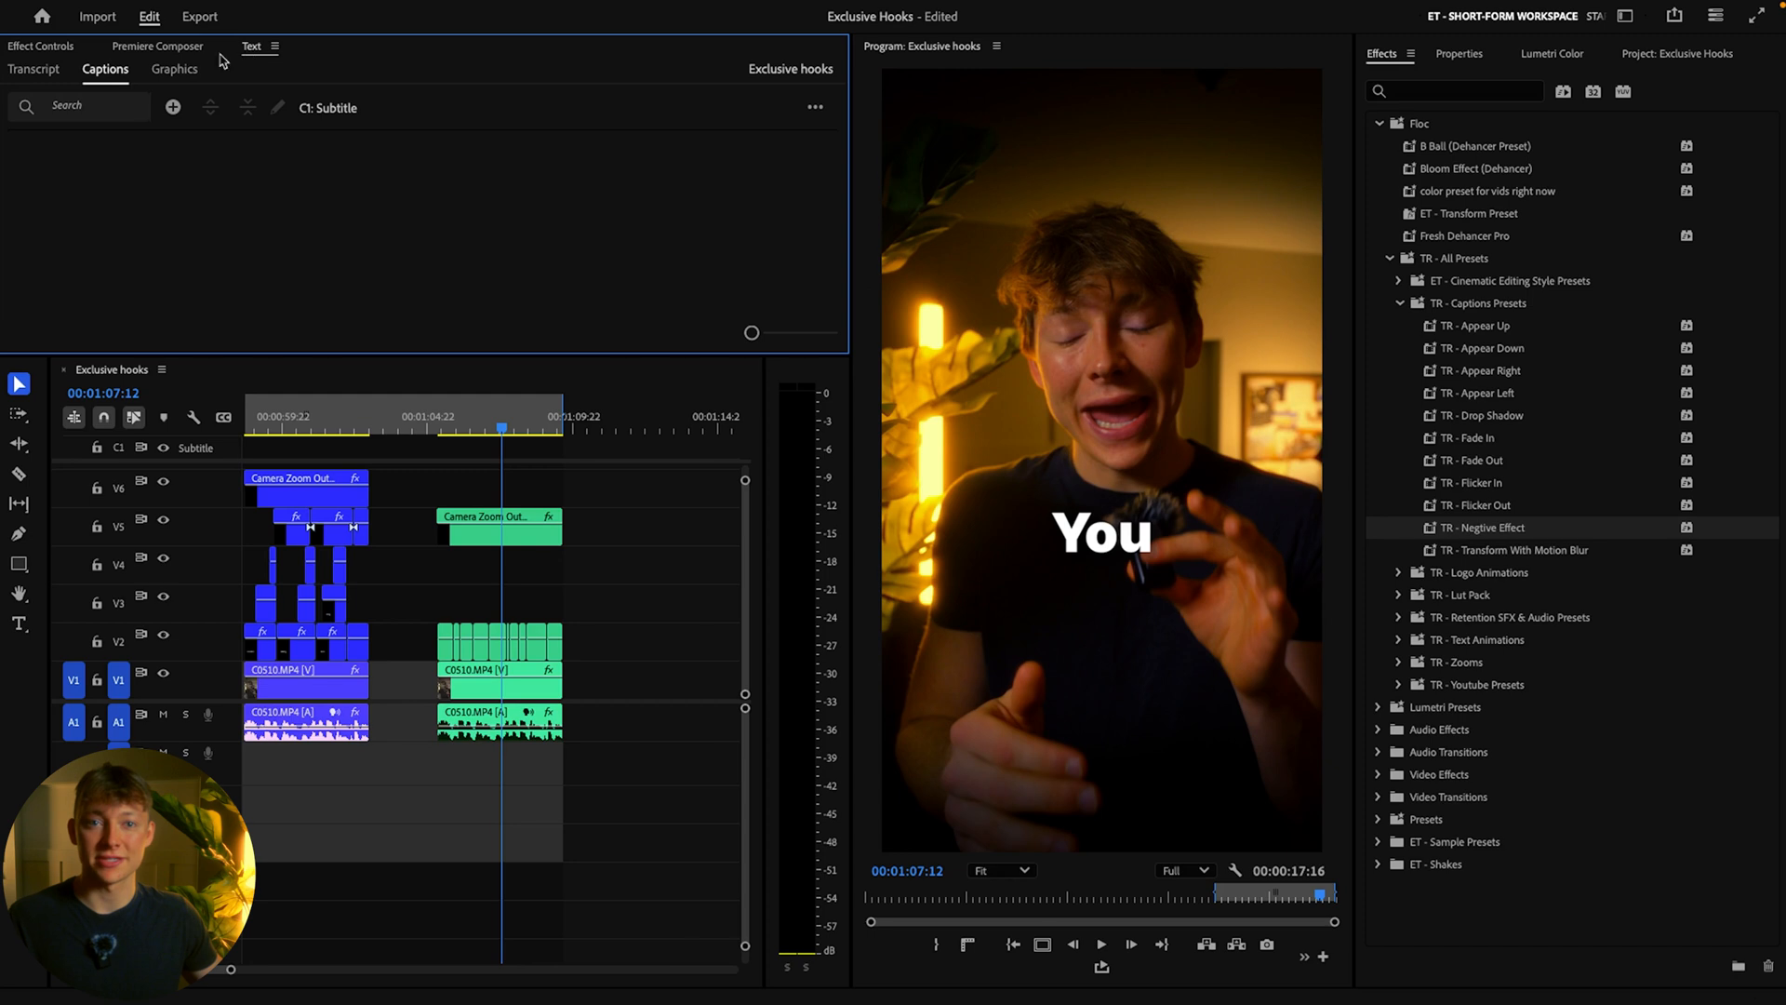
pyautogui.click(35, 70)
pyautogui.click(692, 270)
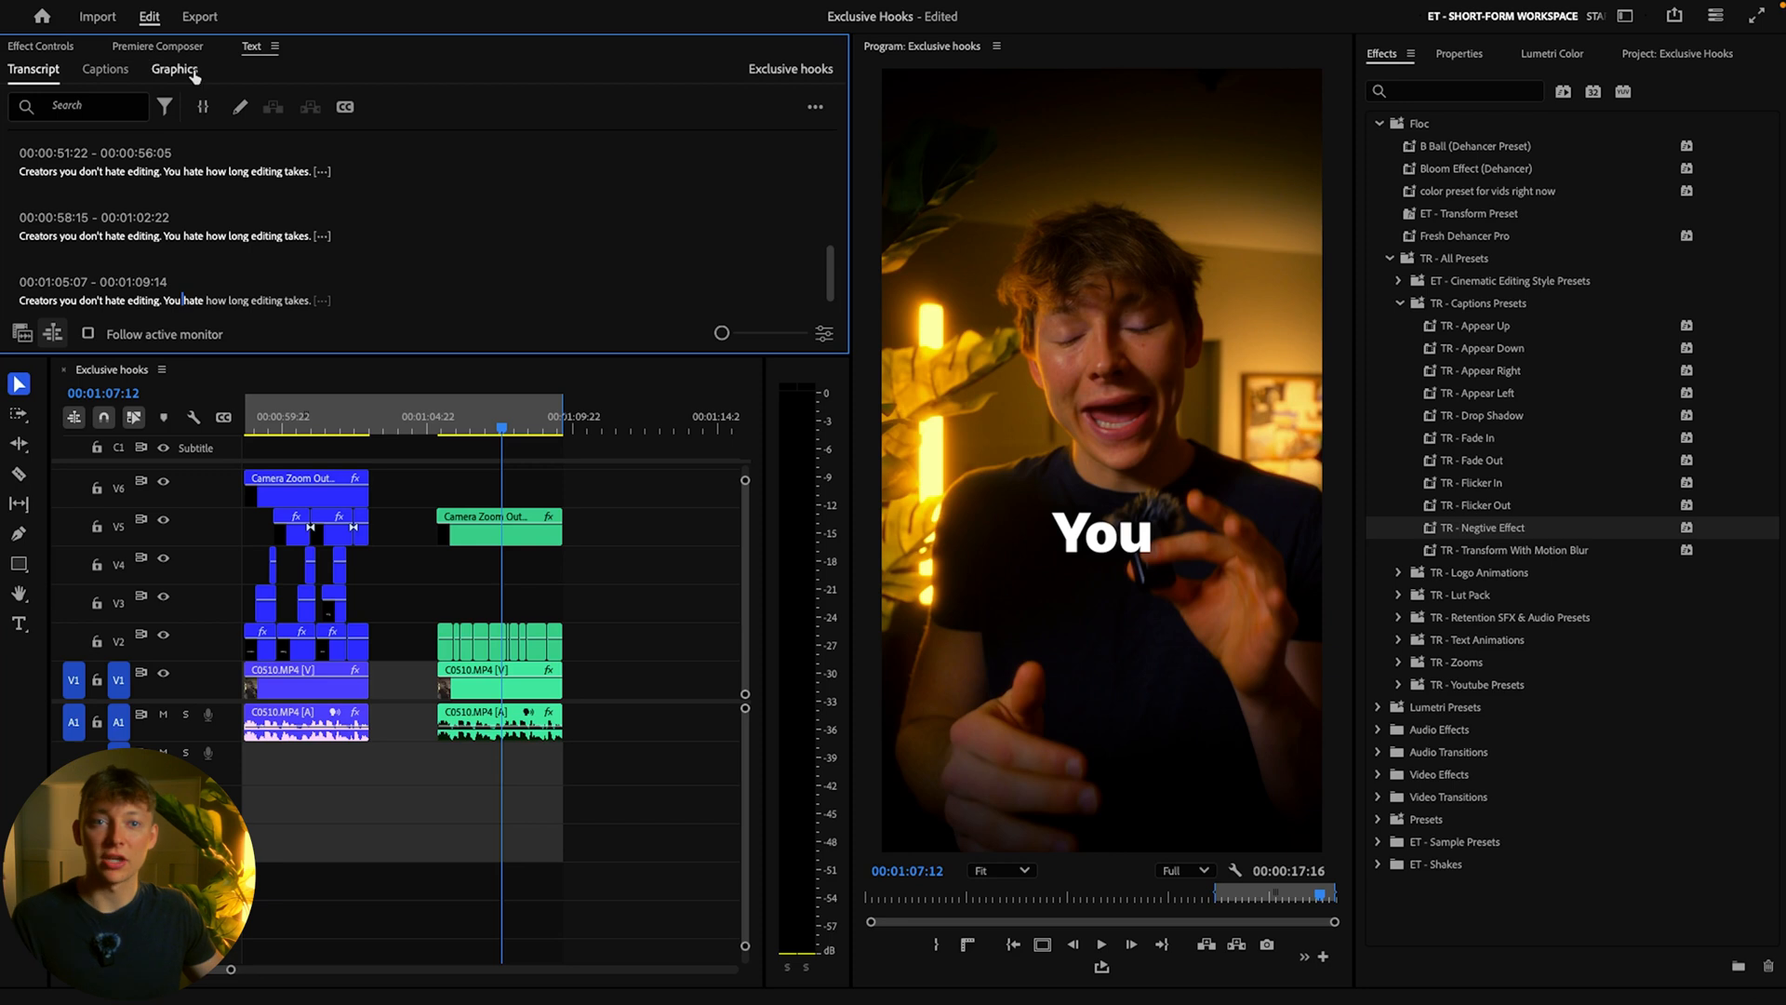
pyautogui.click(105, 69)
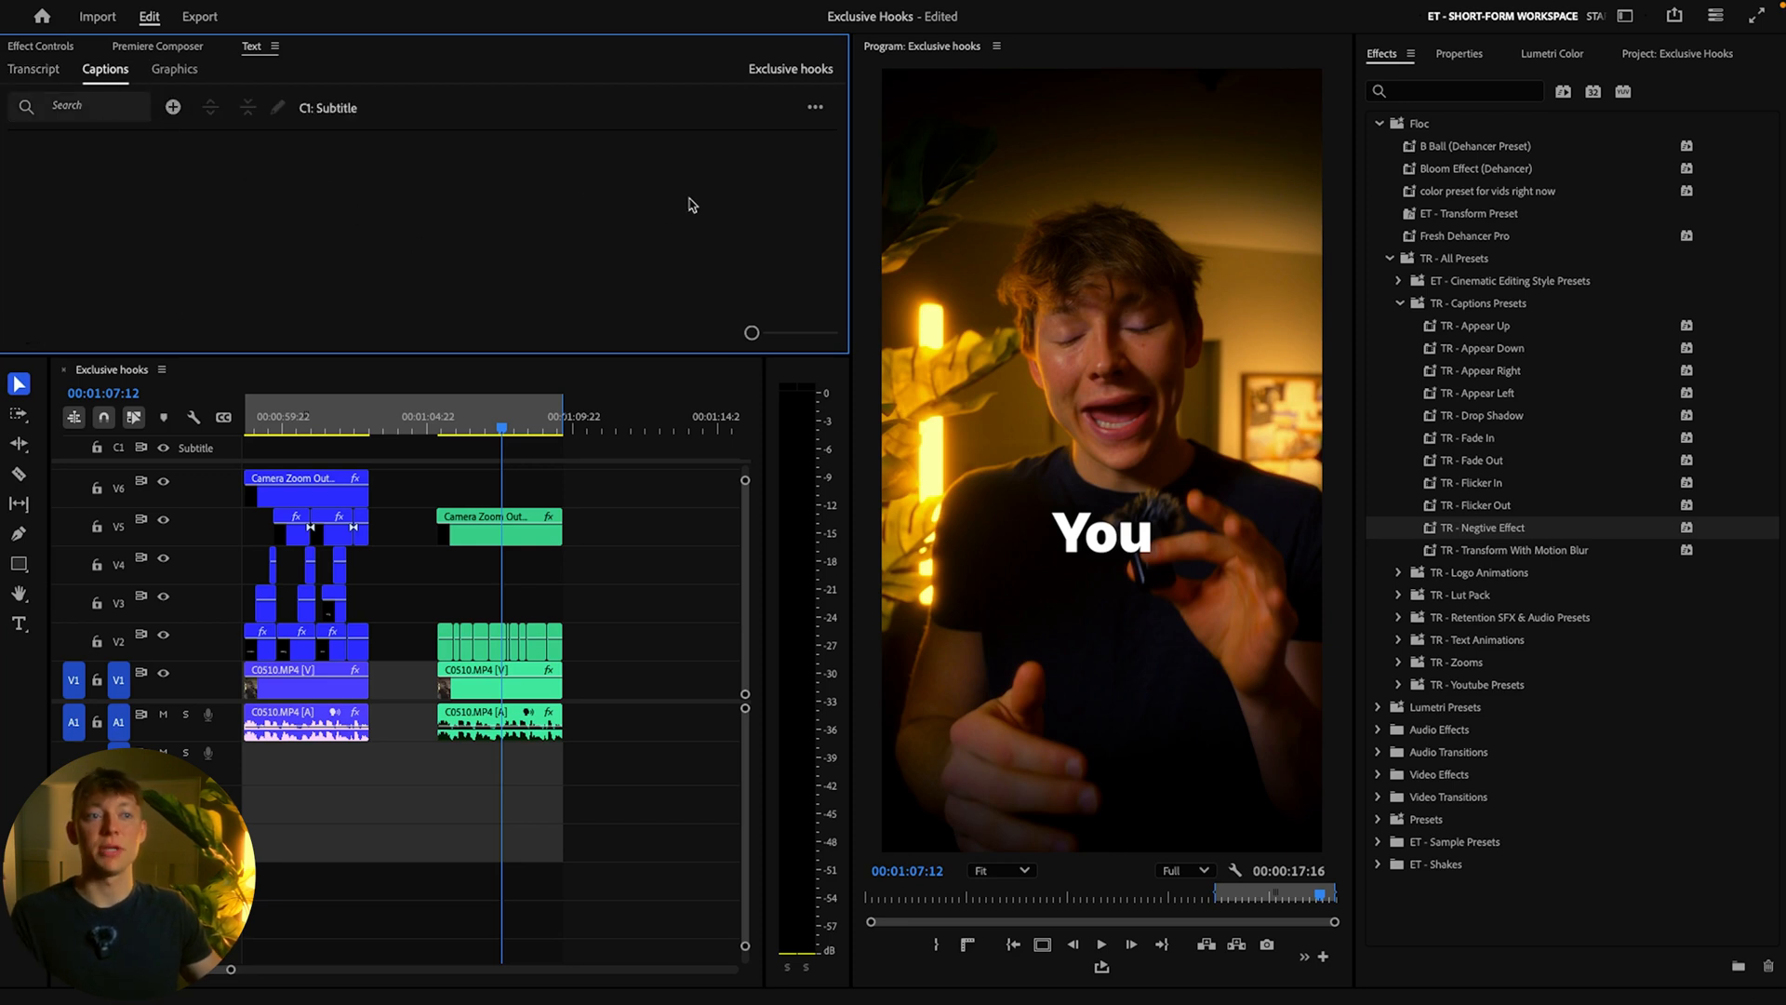